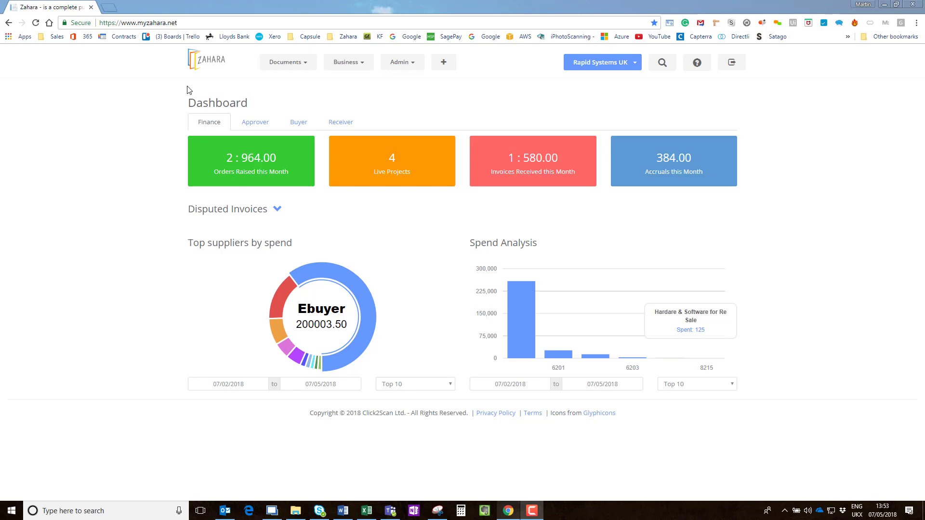
Step: View the dashboard's Approver, Buyer and Receiver pages in turn
left_click(256, 126)
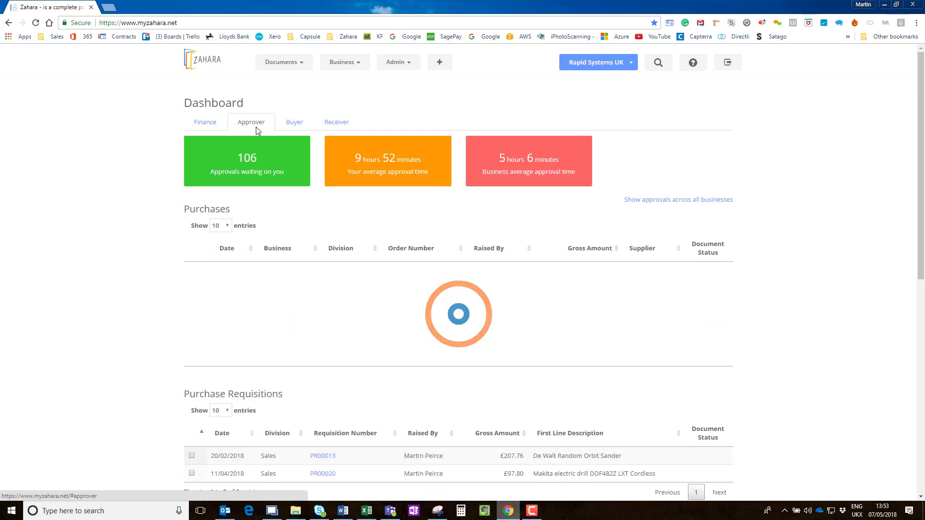
left_click(306, 124)
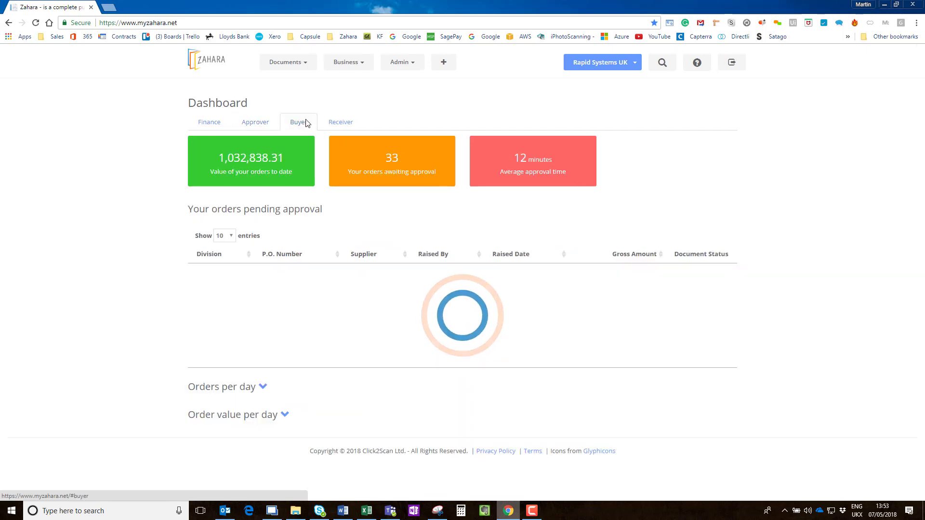
left_click(347, 126)
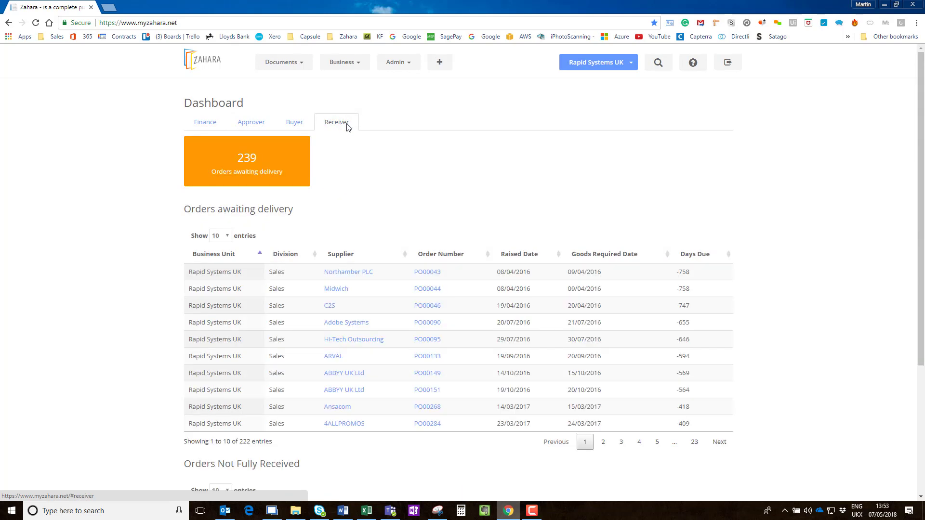
Step: Open the purchases list and inspect the approval workflow progress of the Bladen Box order and the orange- and red-status Ansacom orders
left_click(285, 64)
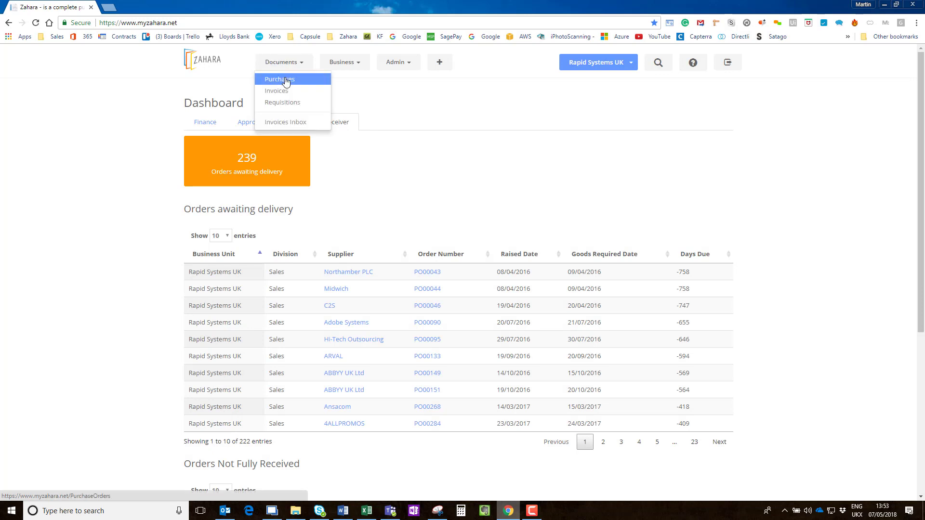
left_click(285, 80)
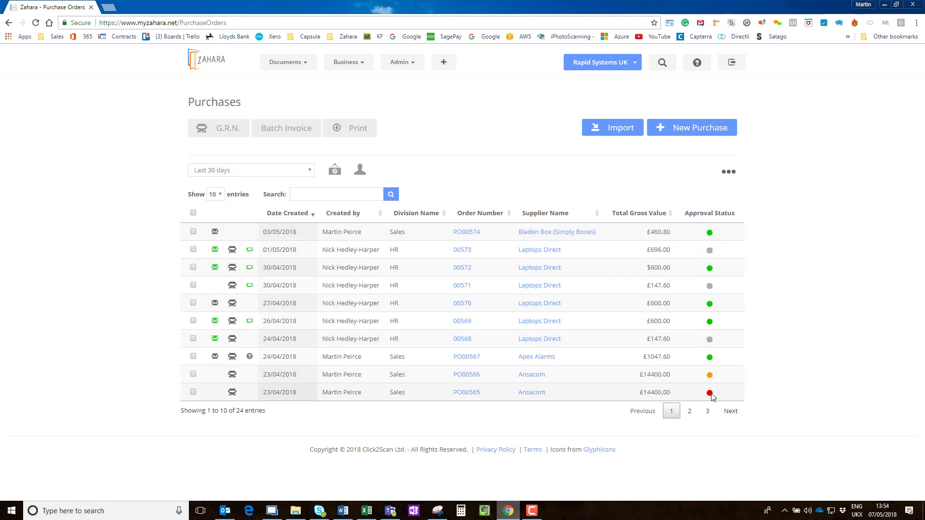
left_click(709, 232)
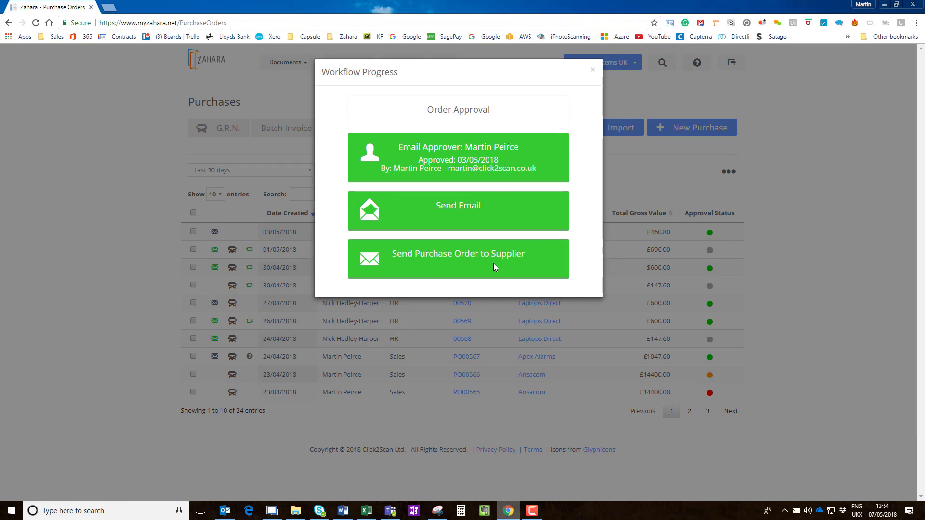
left_click(592, 70)
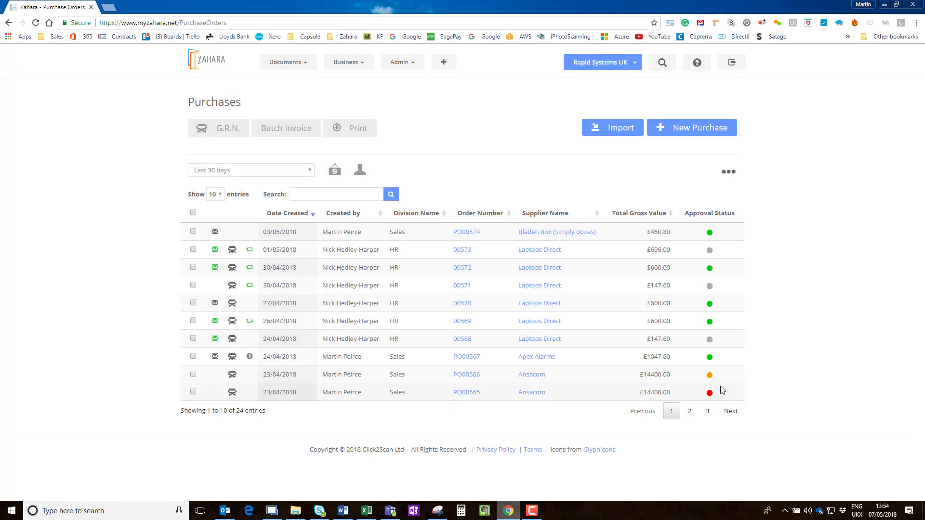
left_click(710, 376)
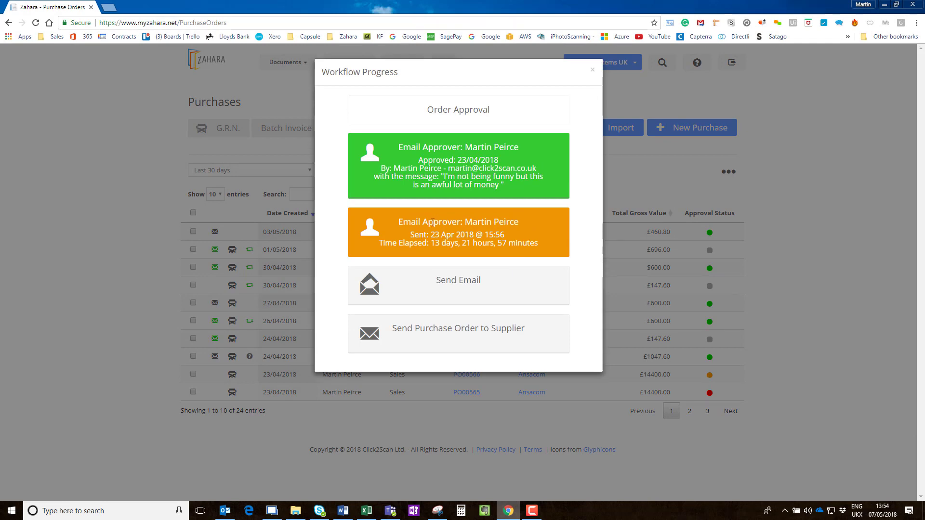
left_click(593, 69)
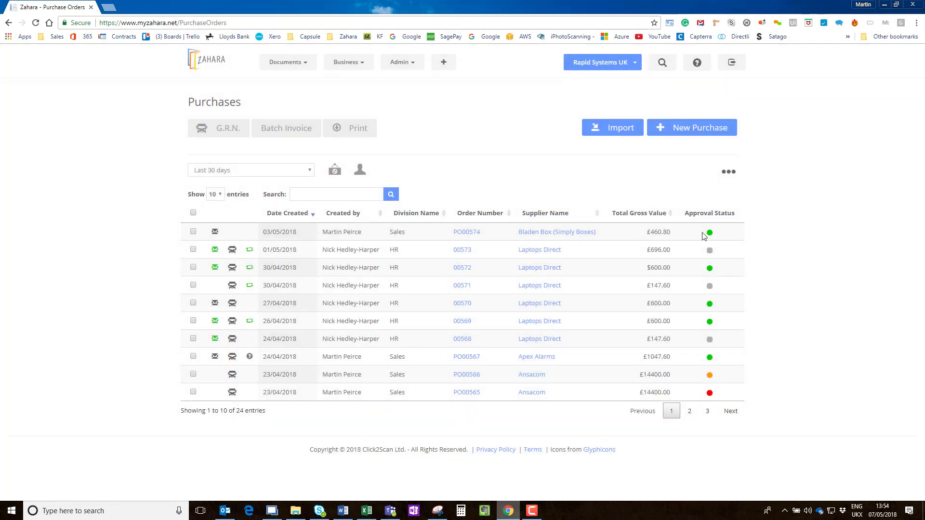
left_click(710, 392)
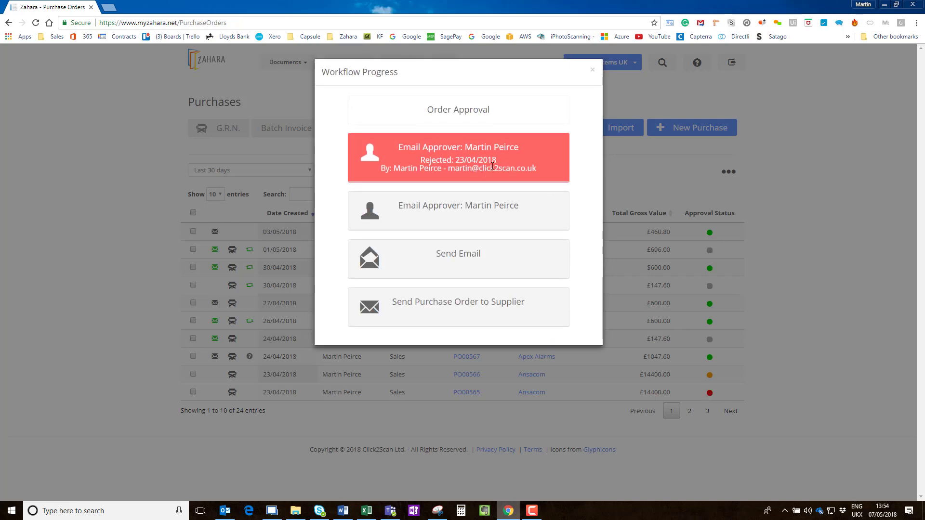
left_click(593, 71)
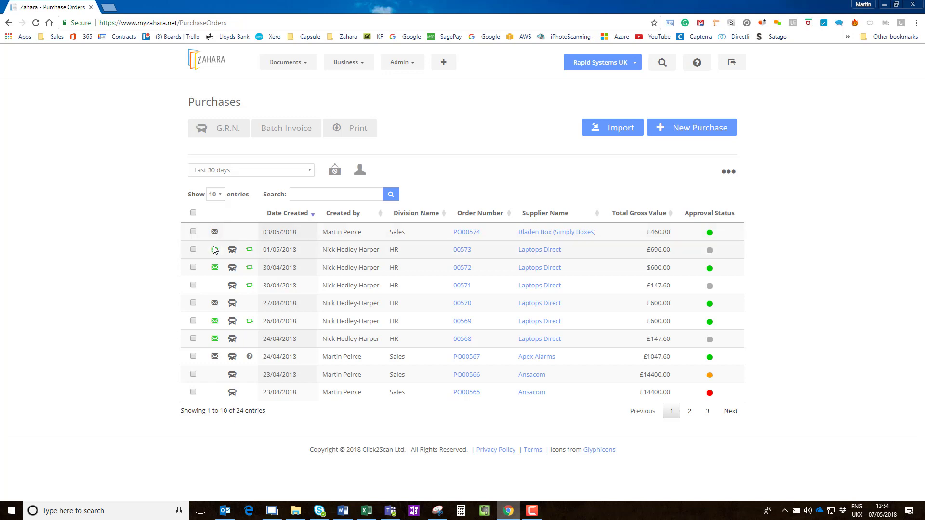
Step: Open the Bladen Box (Simply Boxes) purchase order and review its details and document history
mouse_move(215, 249)
left_click(466, 234)
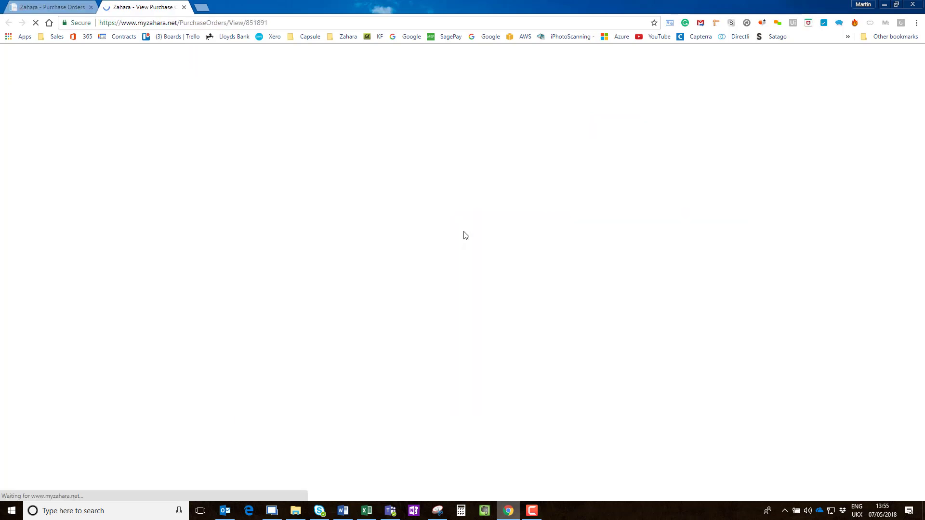
scroll(466, 279, "down", 4)
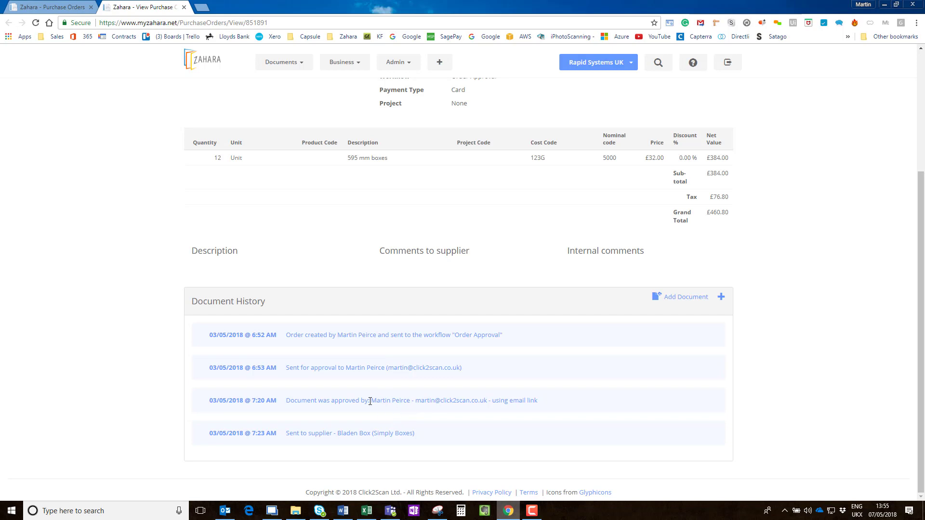
scroll(374, 406, "up", 4)
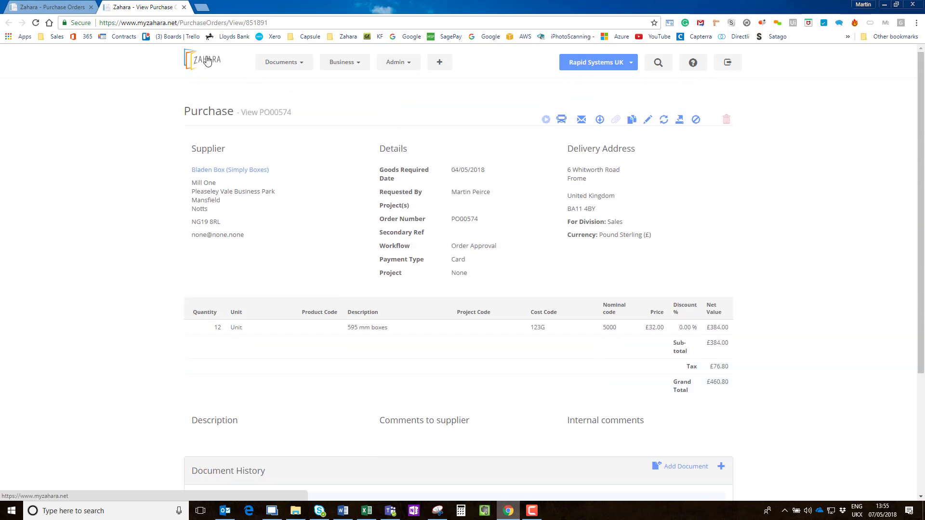
Step: Open the list of invoices for Rapid Systems UK
left_click(272, 62)
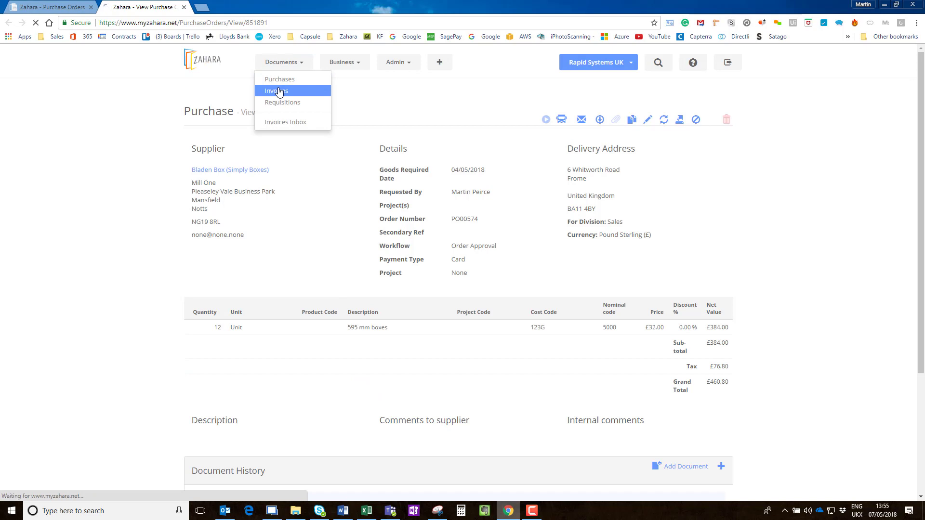
left_click(280, 90)
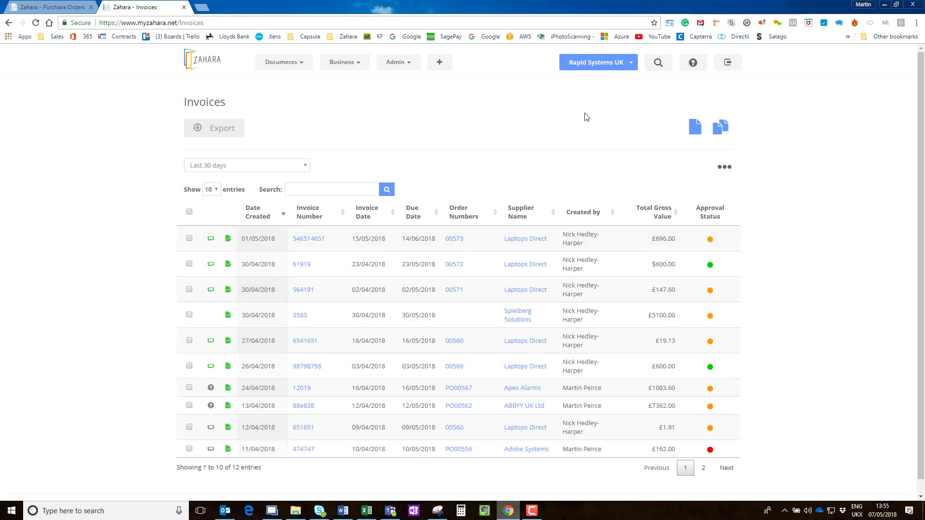
left_click(616, 64)
scroll(614, 107, "down", 3)
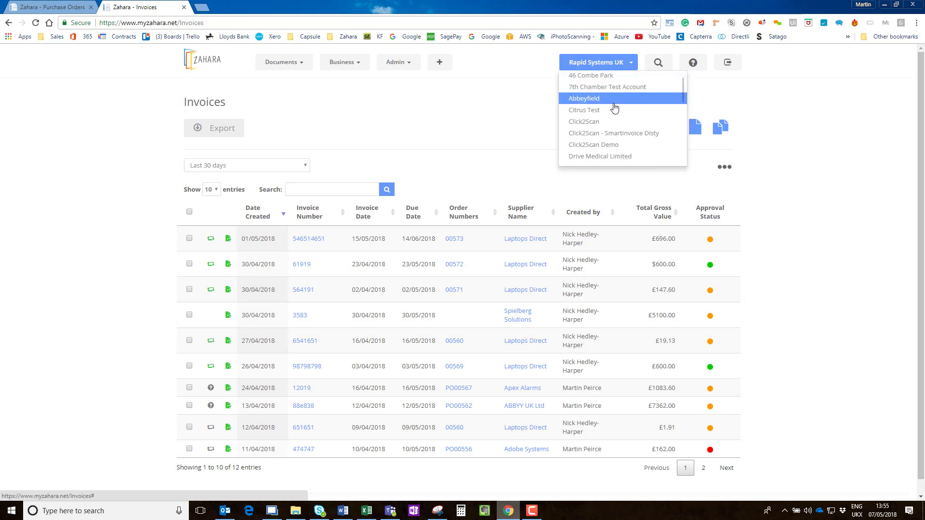
scroll(613, 121, "down", 1)
scroll(610, 146, "up", 3)
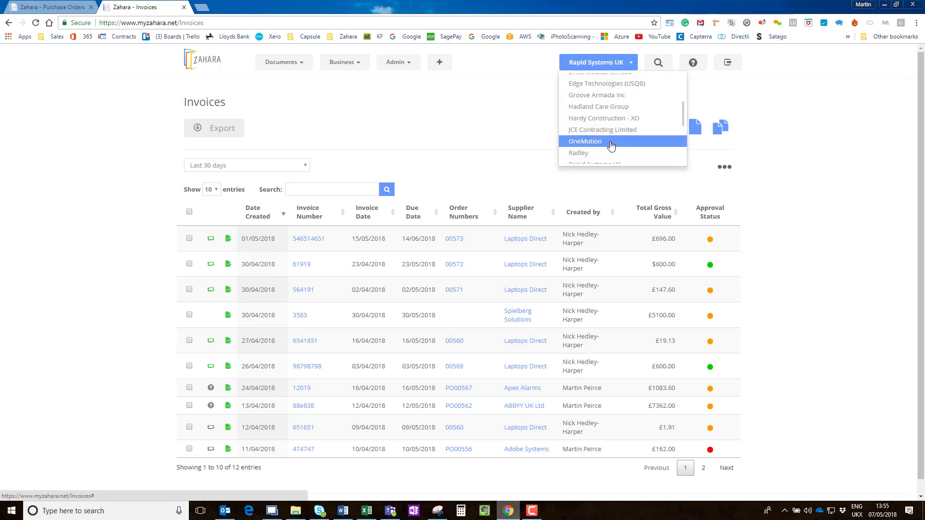
left_click(512, 104)
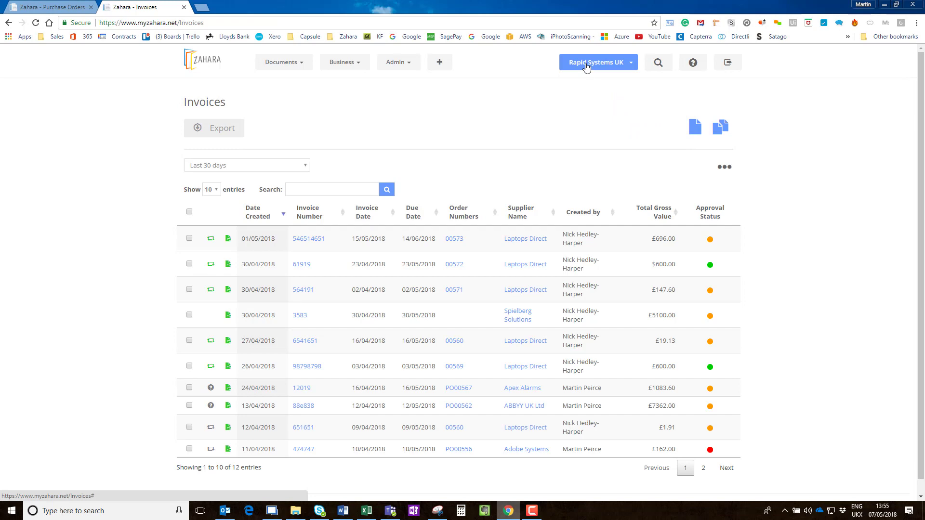
Step: Switch the active business to Edge Technologies (USQB) to view its invoices
left_click(586, 67)
scroll(592, 125, "down", 3)
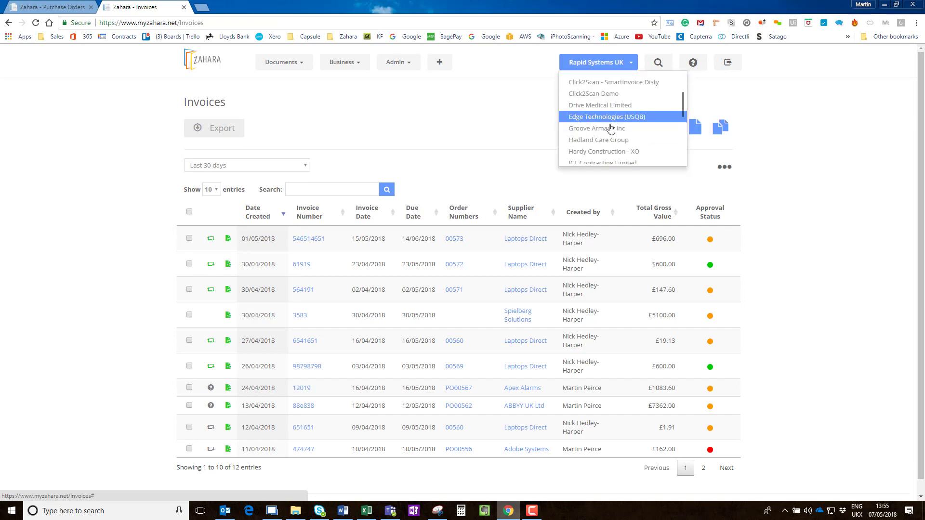
left_click(596, 114)
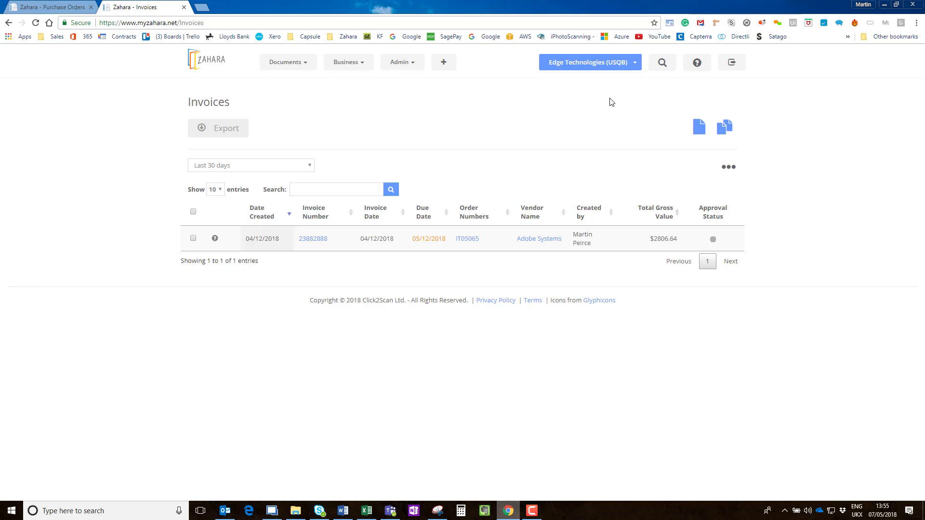
Step: Switch the active business to Click2Scan and look through its invoices
left_click(625, 69)
left_click(575, 125)
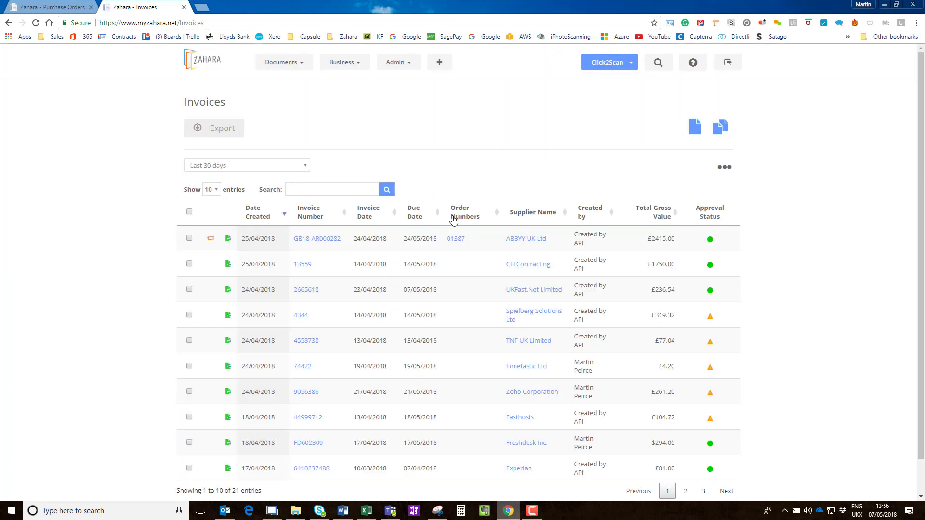
scroll(447, 220, "down", 1)
scroll(448, 220, "up", 1)
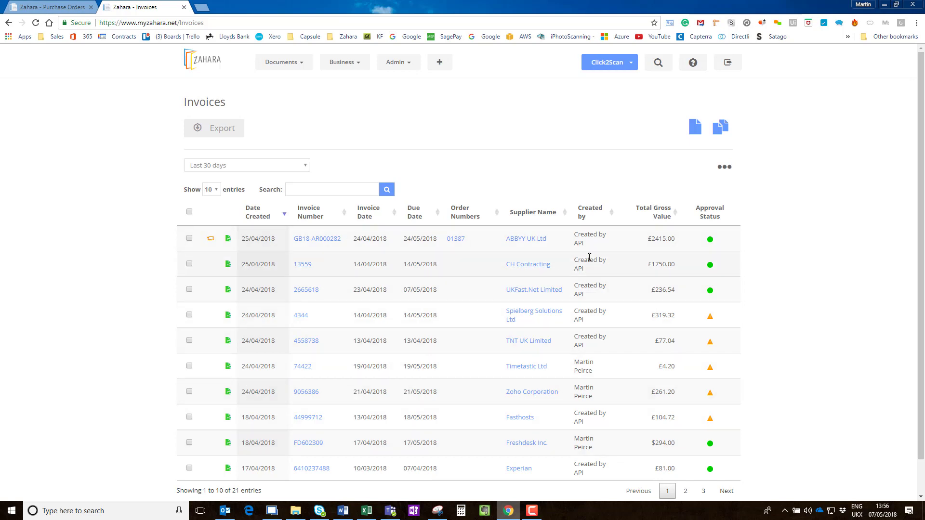
Step: Switch the active business back to Rapid Systems UK
mouse_move(620, 67)
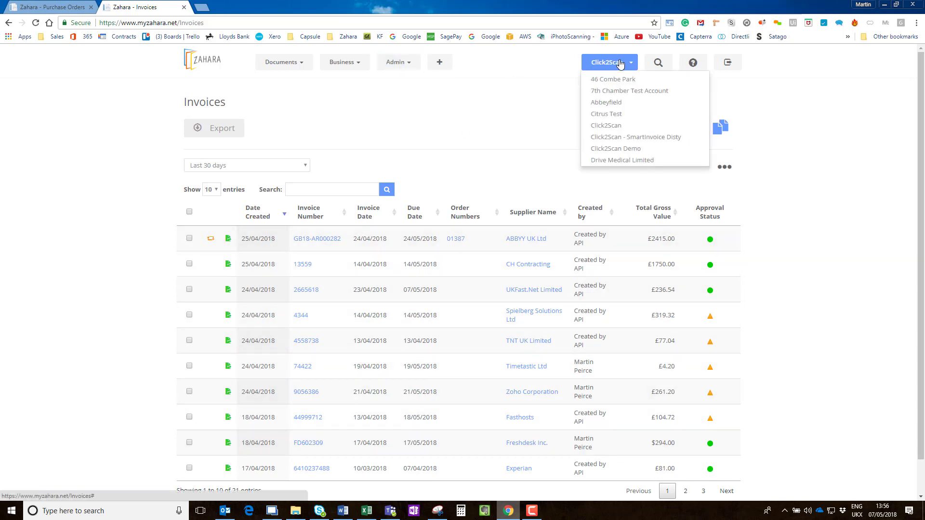
scroll(635, 130, "down", 6)
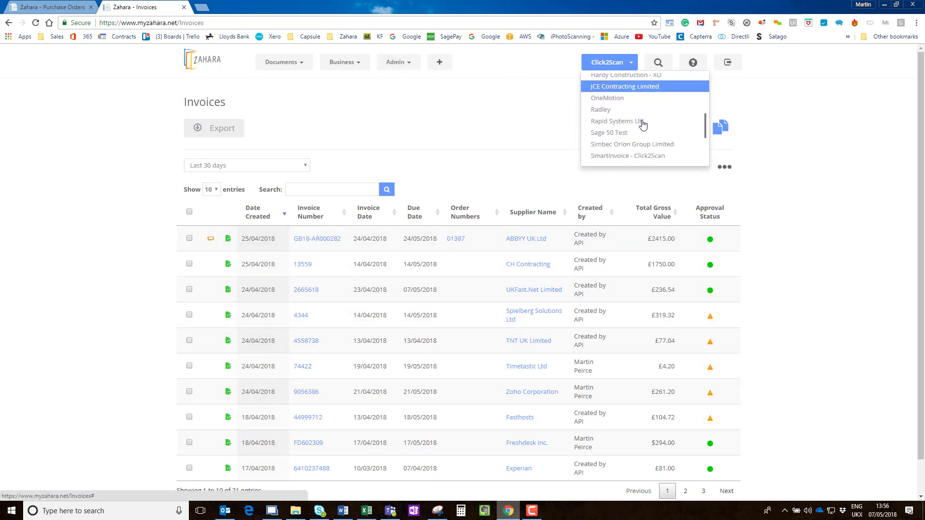
left_click(626, 114)
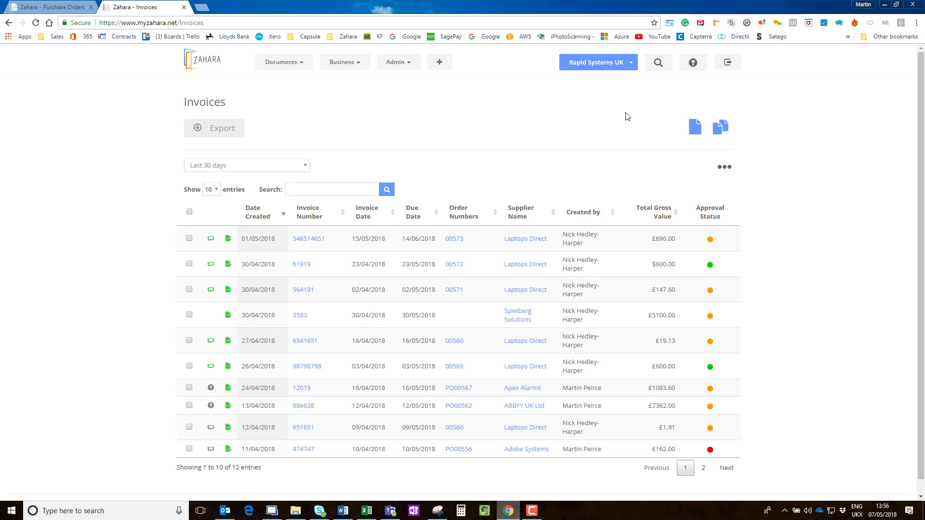
left_click(617, 66)
left_click(617, 66)
Step: Go to the business's divisions and open the Sales division for editing
left_click(344, 62)
left_click(346, 168)
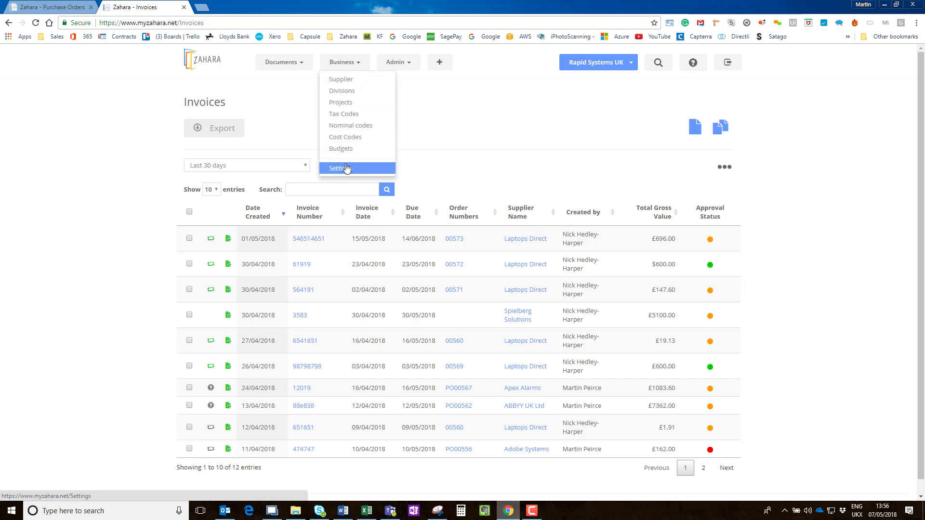
left_click(342, 91)
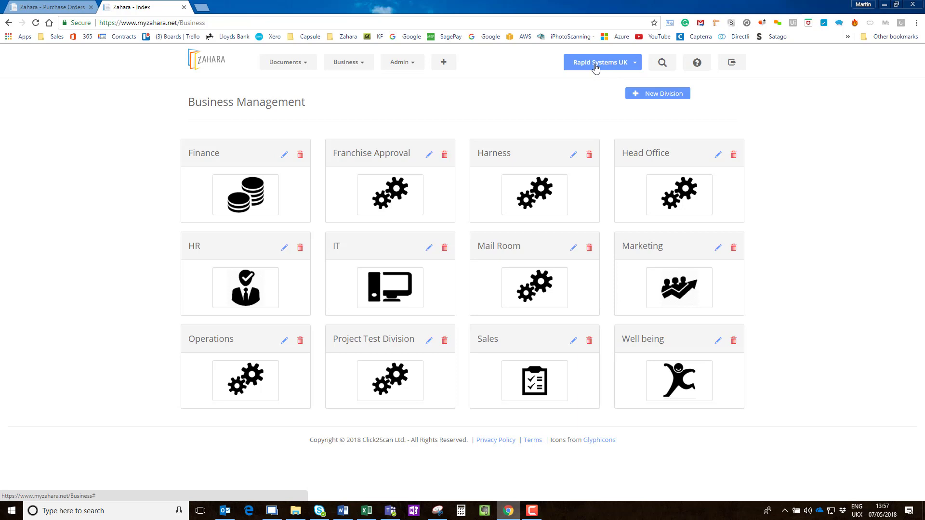
left_click(574, 342)
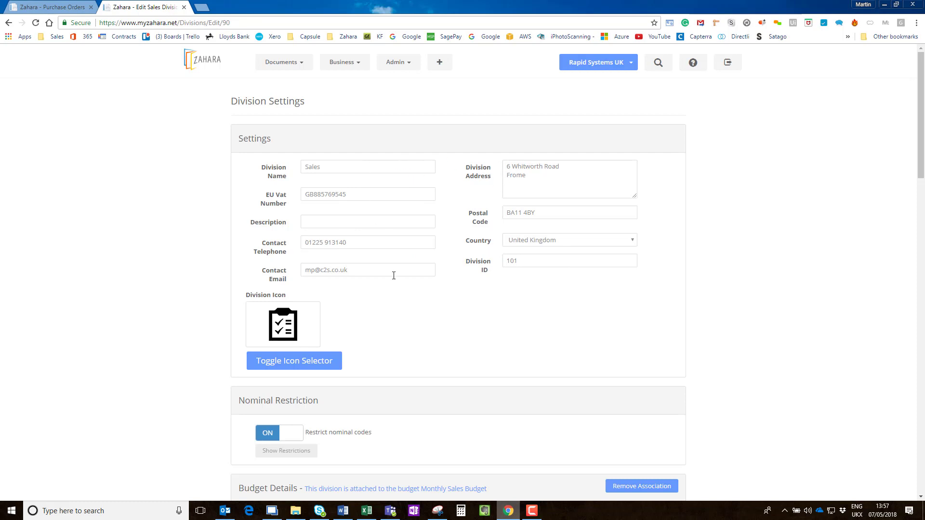
Step: Show the icons available for the Sales division, then hide the icon selector without changing the icon
scroll(380, 276, "down", 1)
left_click(289, 336)
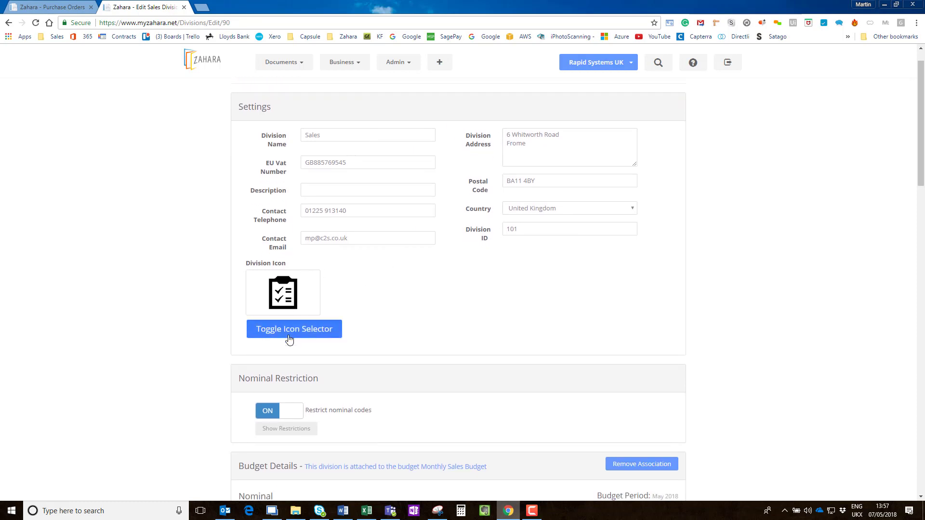
scroll(469, 347, "down", 2)
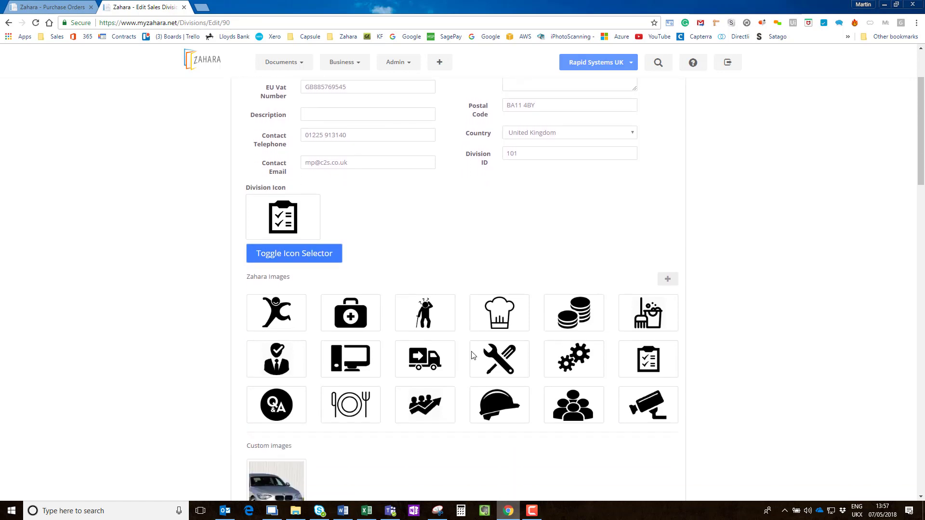
left_click(311, 259)
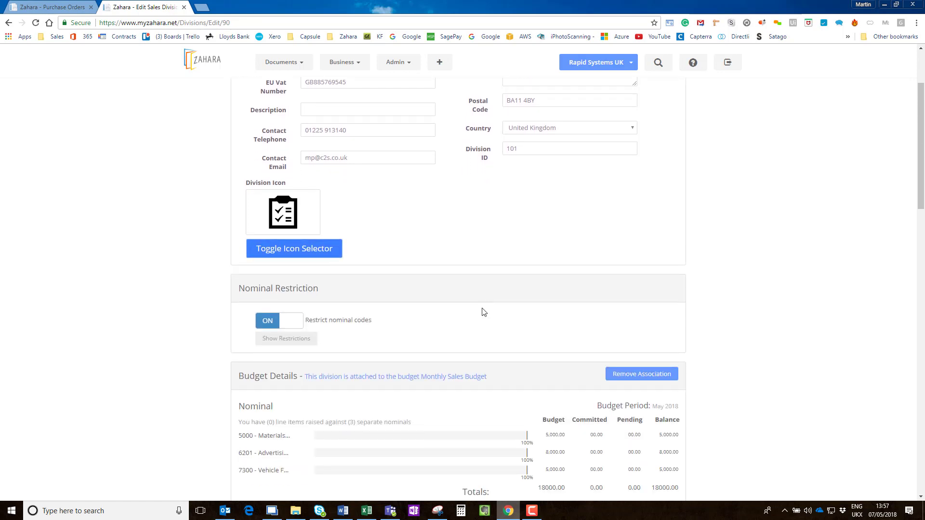
Step: Expand the Sales division's nominal code restrictions, look through the codes and collapse the list again
scroll(485, 314, "down", 1)
left_click(303, 294)
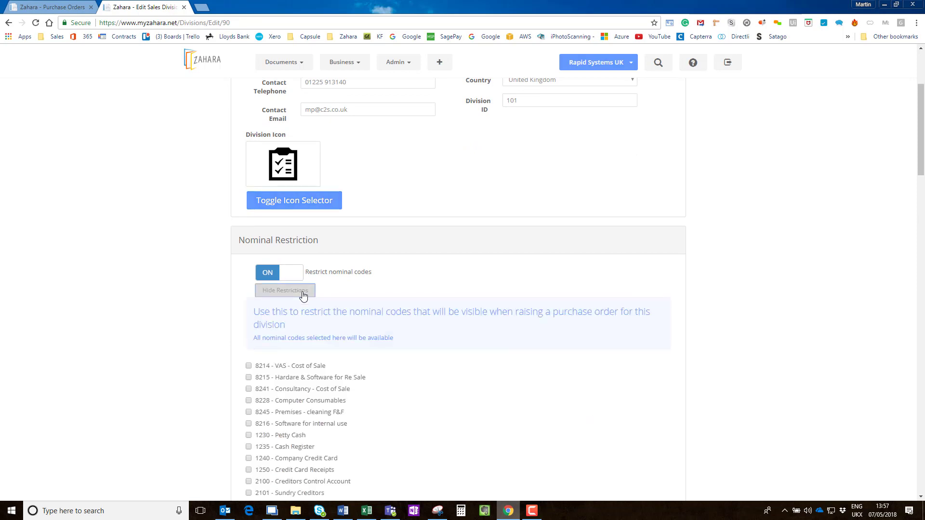
scroll(492, 357, "down", 2)
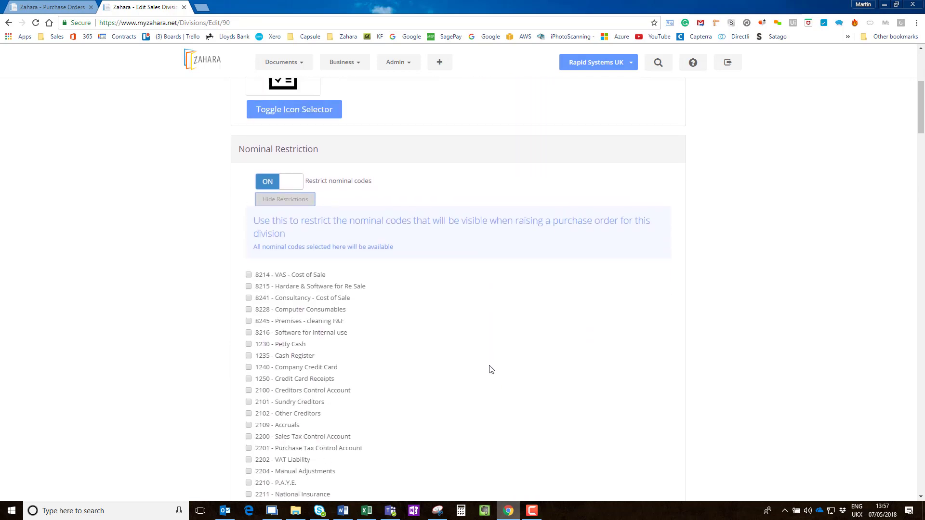
scroll(492, 370, "up", 1)
left_click(299, 259)
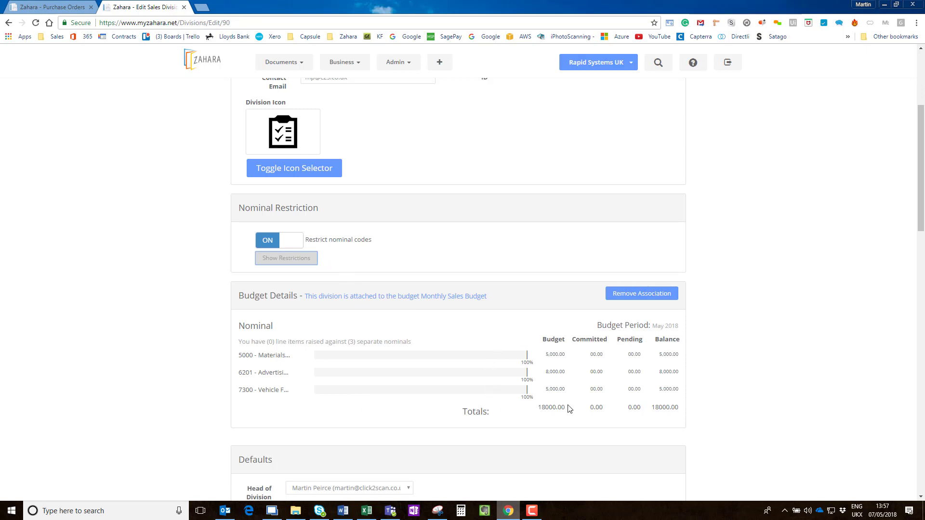
Step: Review the Sales division's budget details, default settings, and purchase order and invoice approval workflows, then return to the division settings
scroll(559, 371, "down", 4)
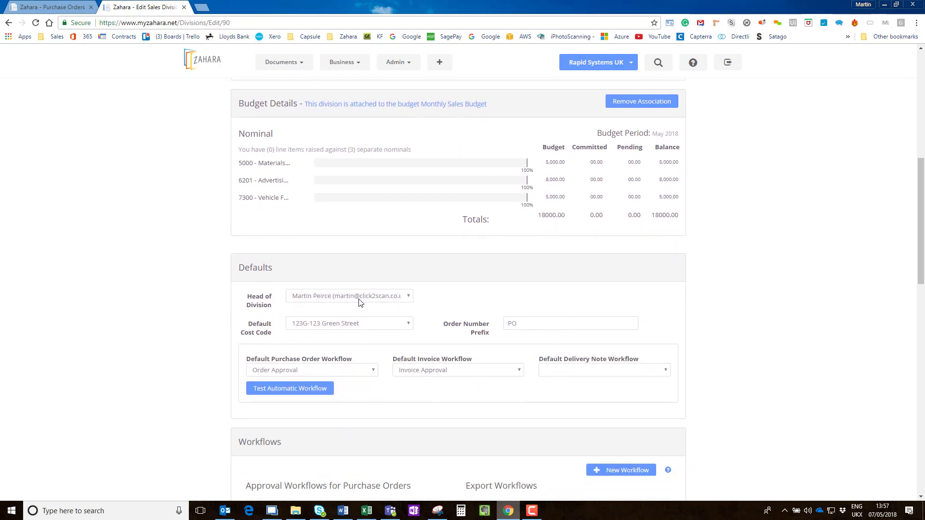
scroll(363, 311, "down", 2)
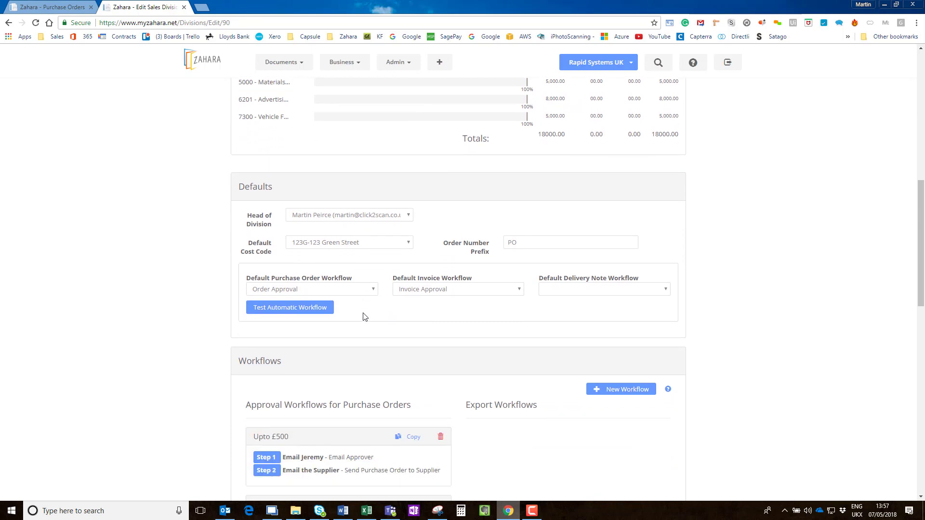
scroll(364, 317, "down", 4)
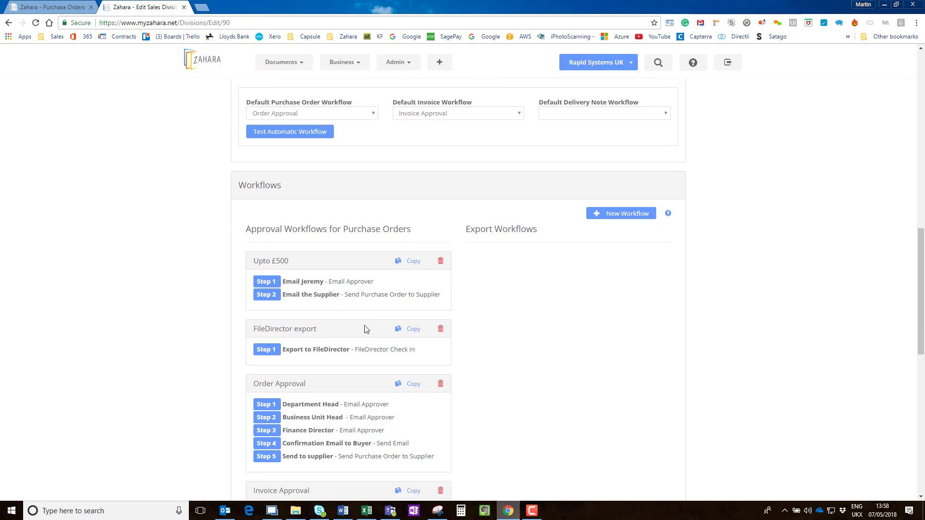
scroll(366, 333, "down", 2)
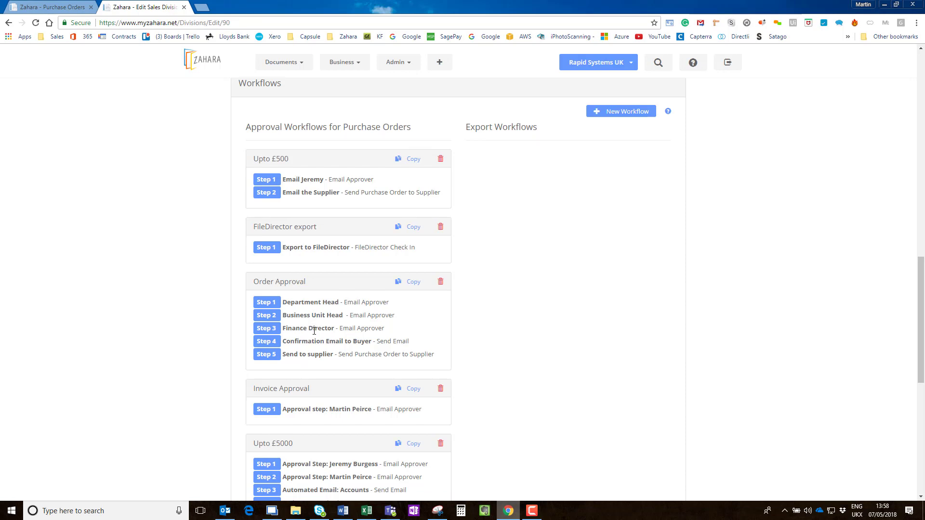
scroll(316, 324, "up", 2)
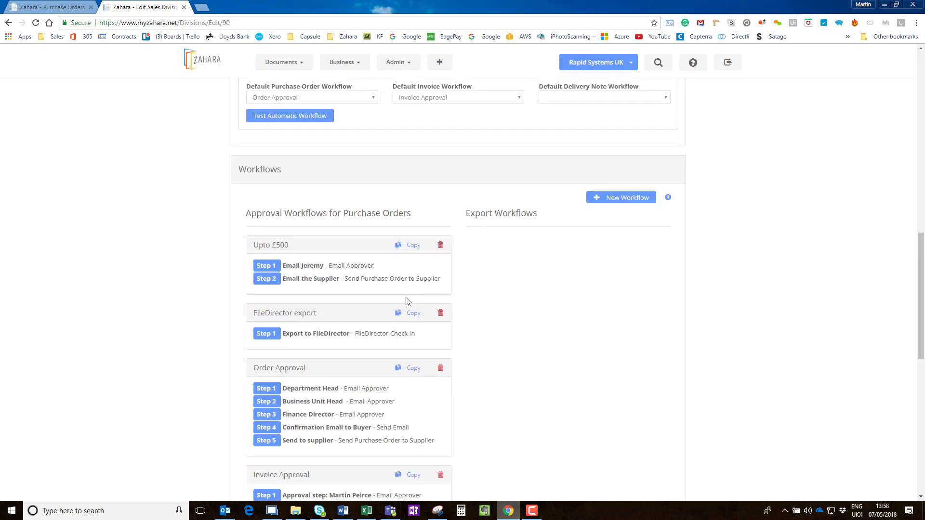
scroll(411, 331, "down", 5)
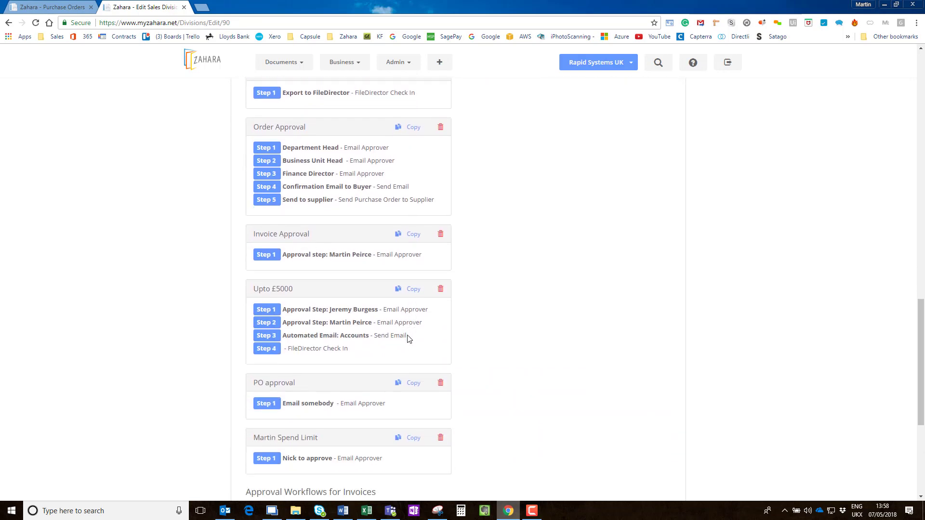
scroll(406, 335, "down", 4)
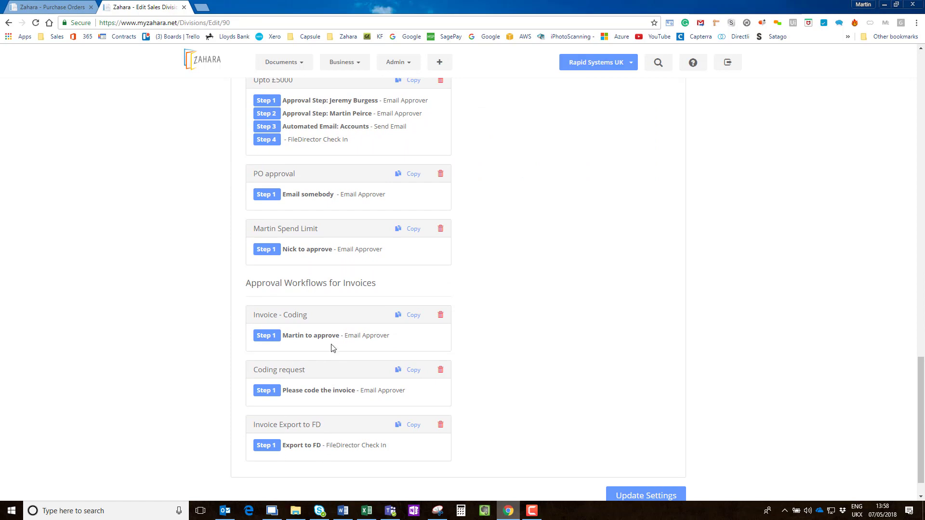
scroll(331, 333, "up", 4)
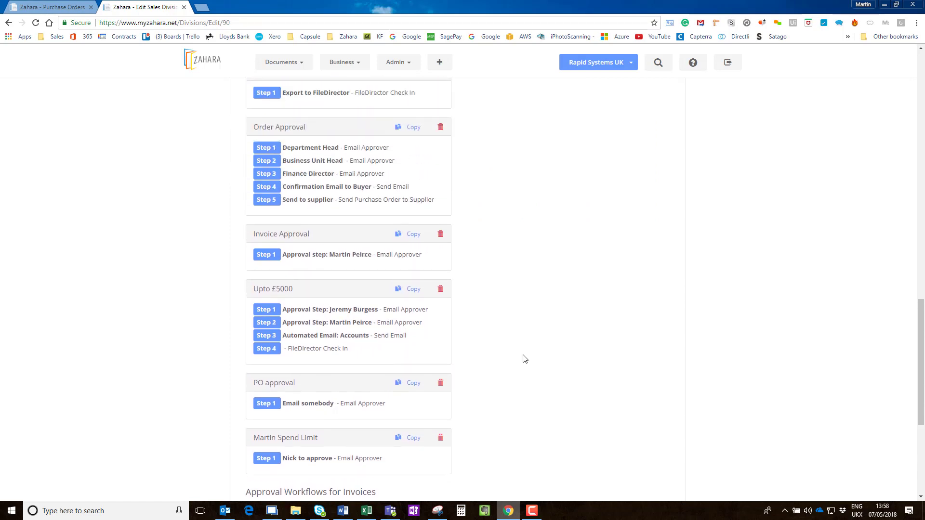
scroll(525, 359, "up", 12)
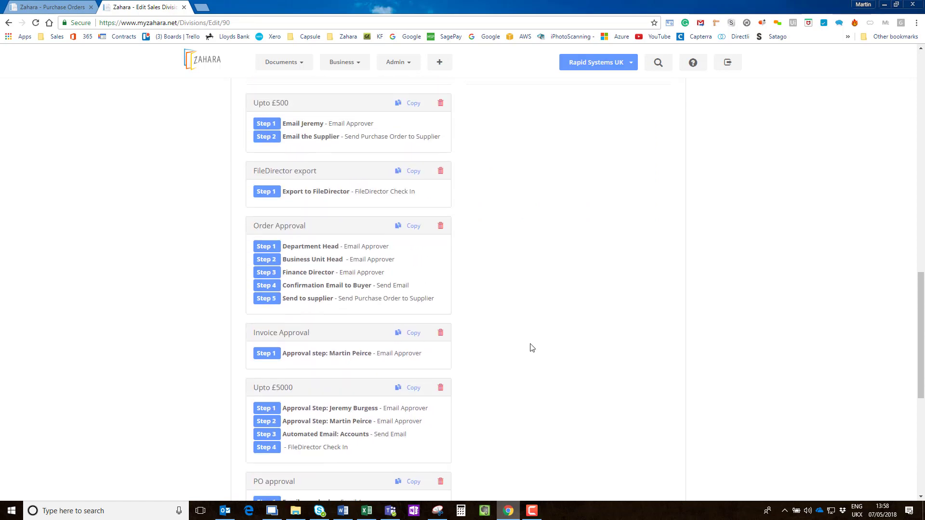
scroll(531, 342, "up", 6)
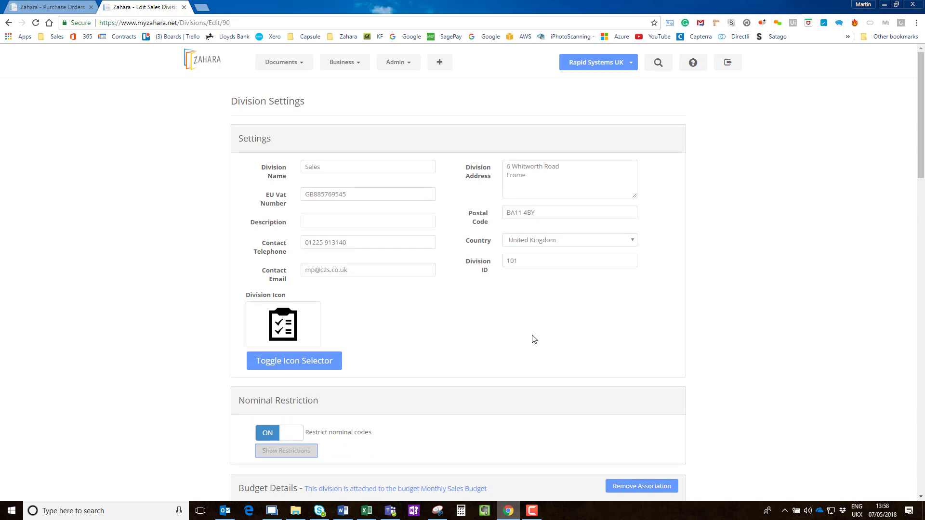
Step: Go to the business's budgets and open the Monthly Sales Budget for editing
left_click(344, 62)
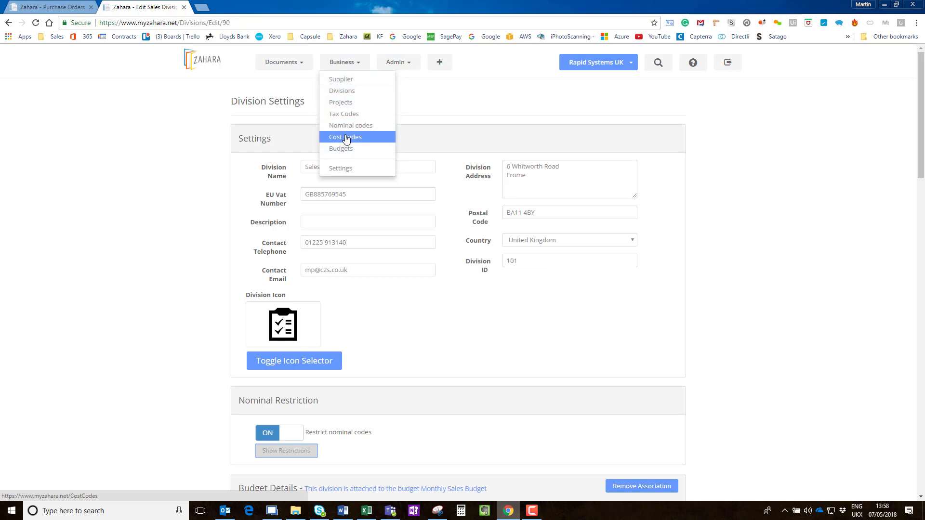
left_click(340, 148)
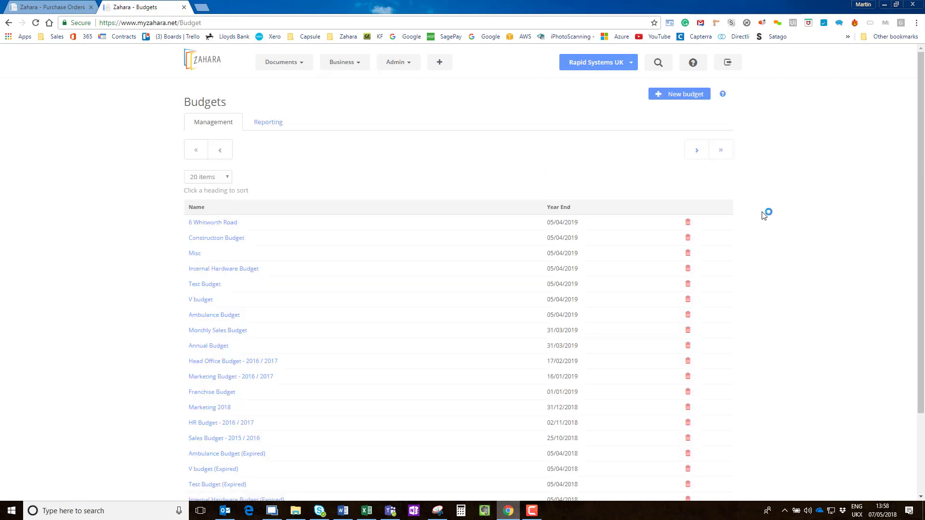
scroll(407, 209, "down", 2)
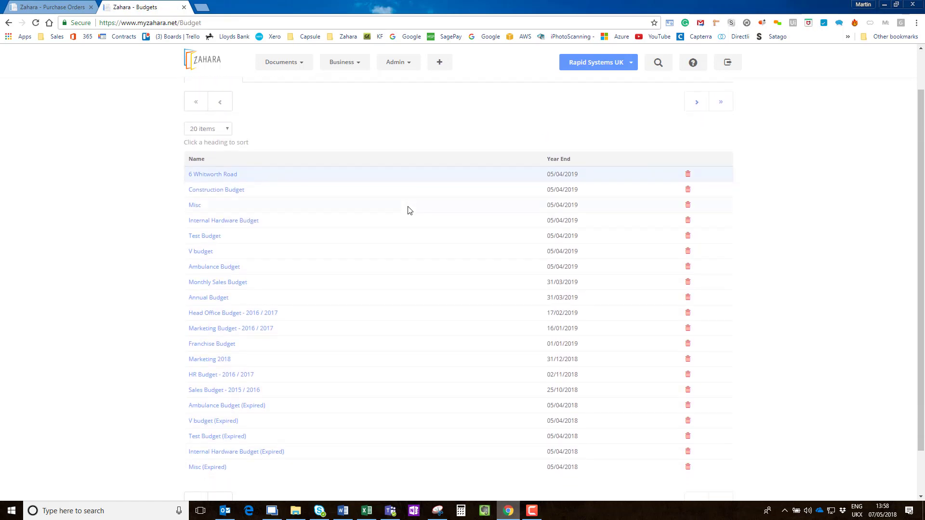
left_click(224, 234)
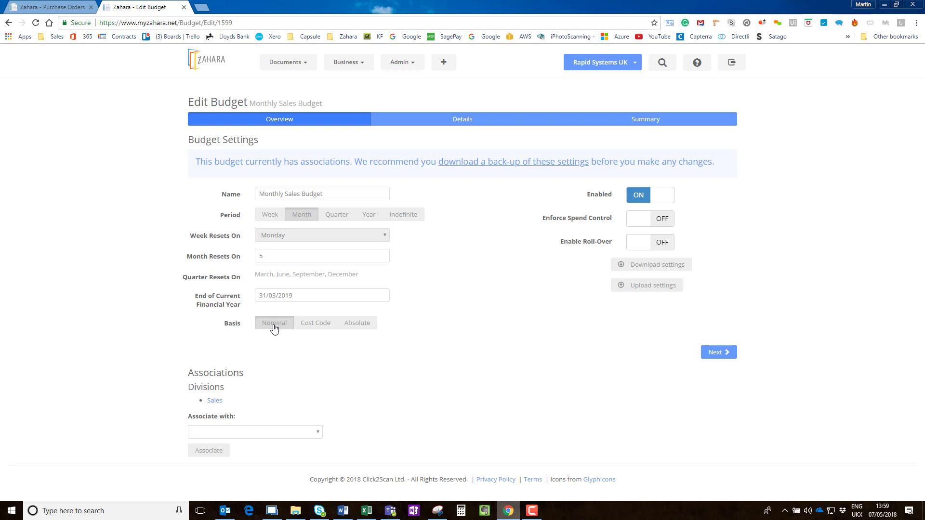
Step: Show the Monthly Sales Budget's detail lines by nominal with all periods displayed
left_click(460, 123)
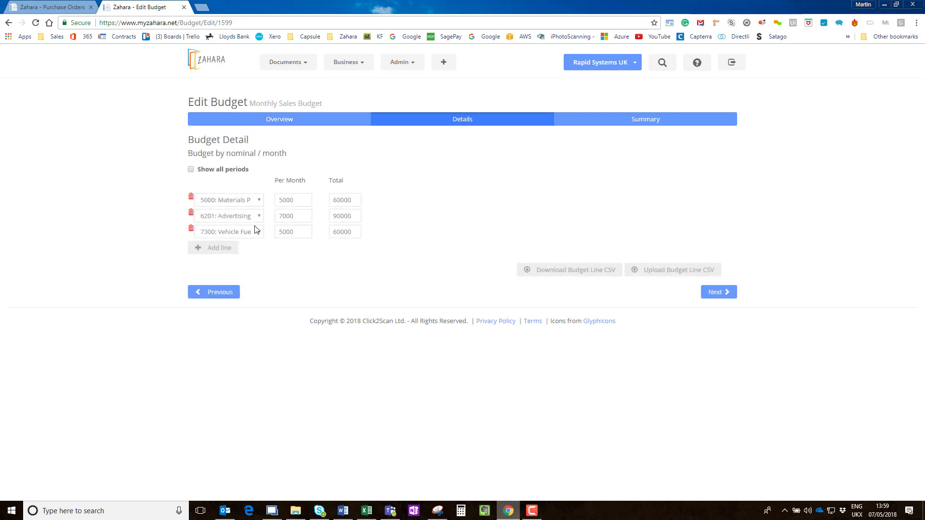
left_click(191, 170)
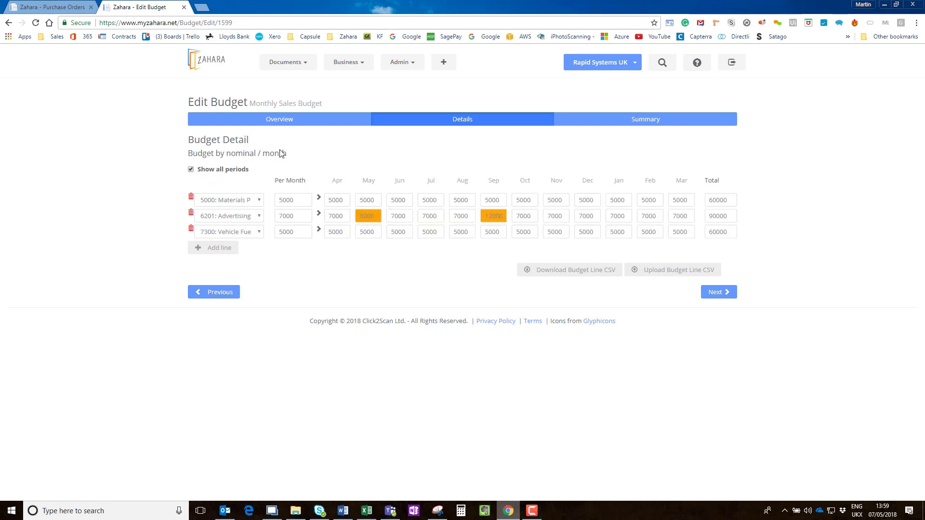
Step: Return to the budget overview and view the divisions and projects available for association, then dismiss the list without choosing one
left_click(285, 125)
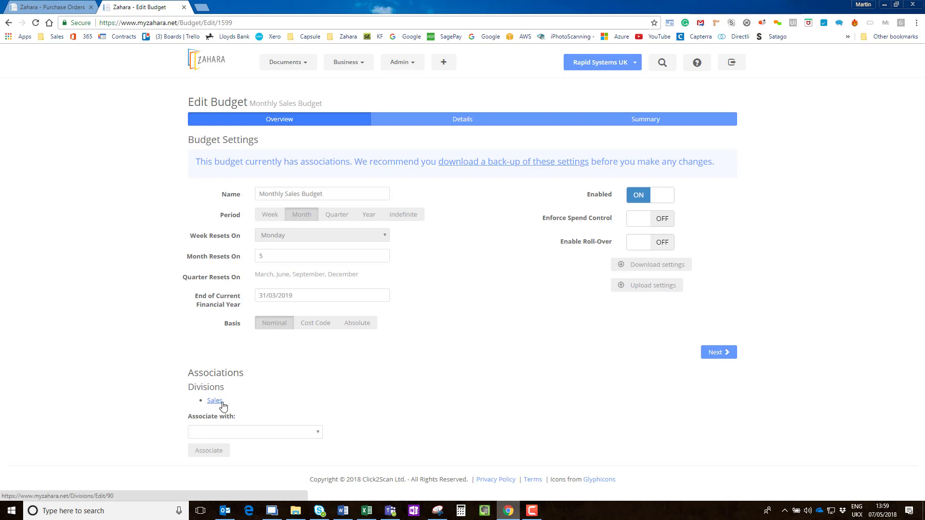
left_click(232, 434)
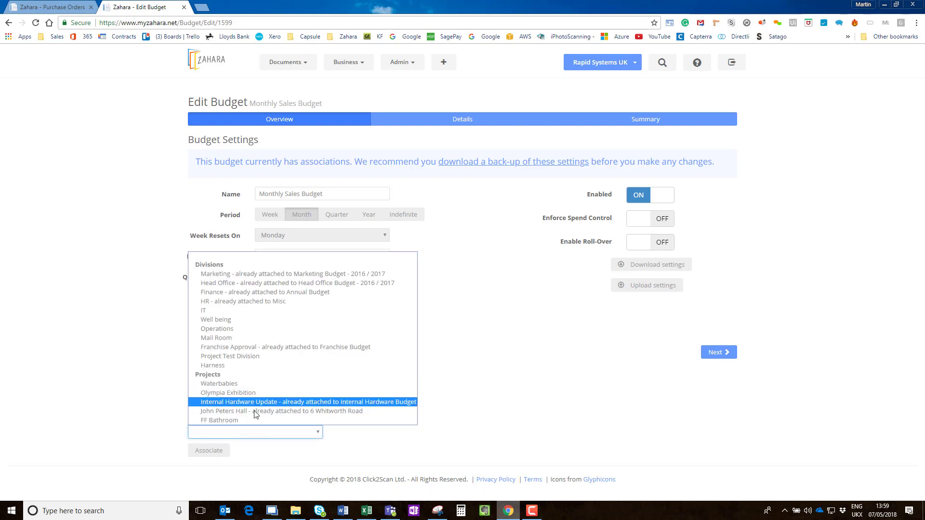
left_click(592, 456)
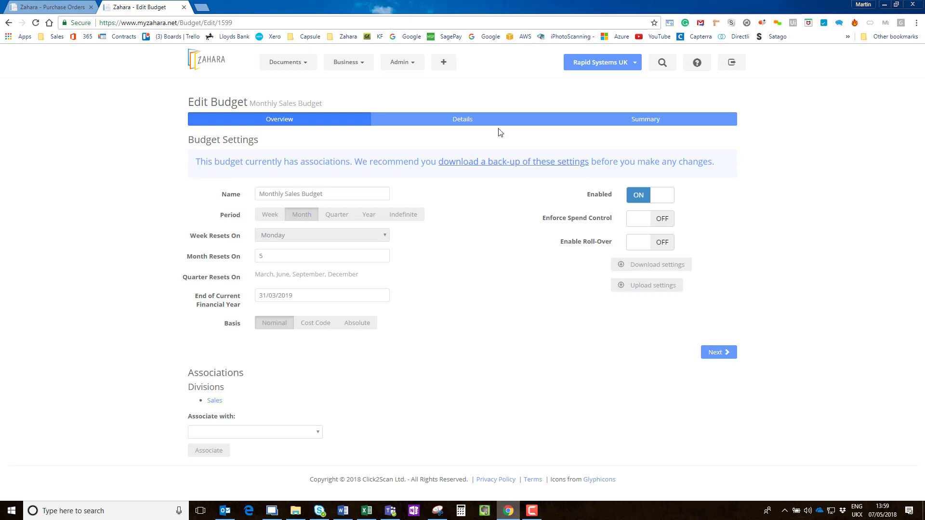
Step: Go to the business's projects and open the Olympia Exhibition project for editing
left_click(344, 62)
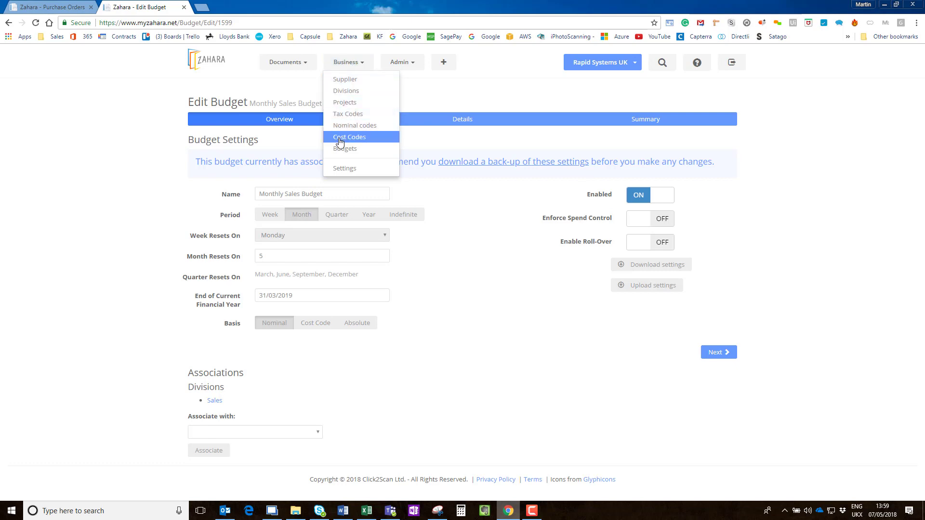
left_click(344, 101)
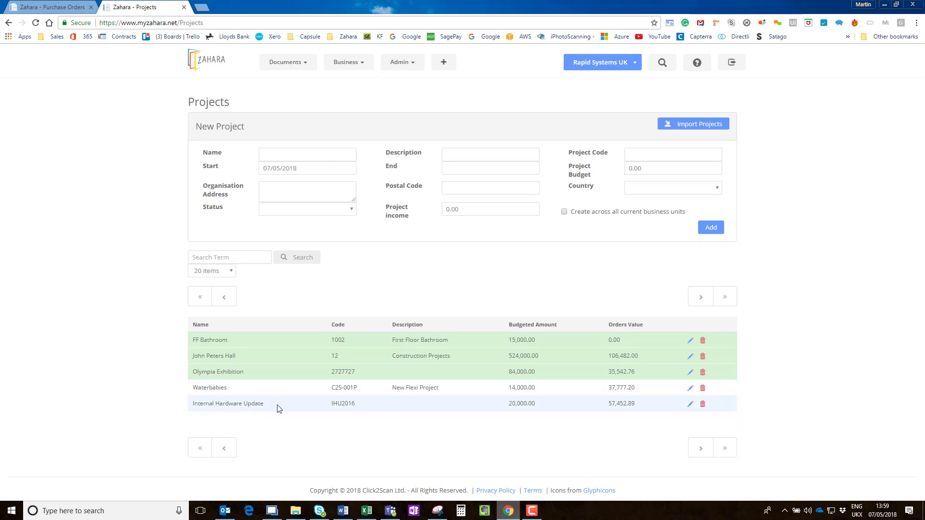
left_click(690, 374)
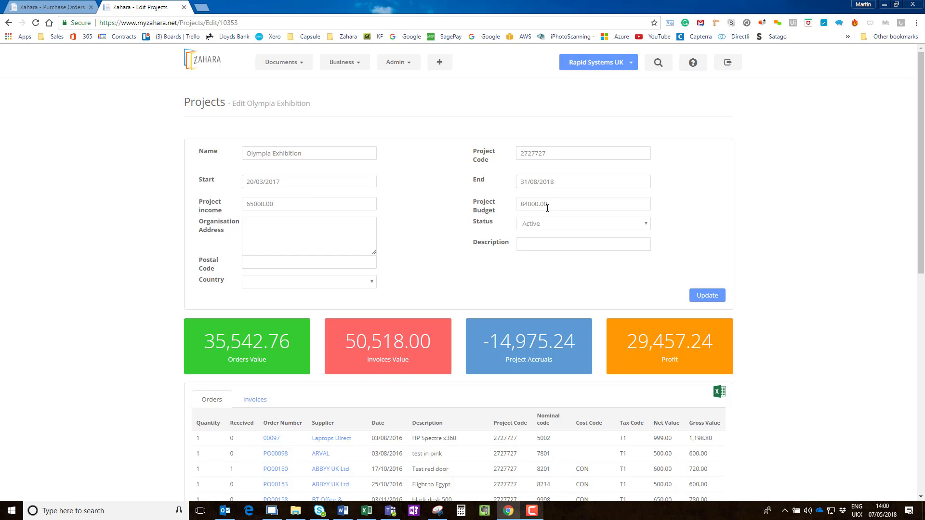
Step: Look through the Olympia Exhibition project's orders and invoices, then return to the project details
scroll(518, 241, "down", 2)
scroll(433, 231, "down", 1)
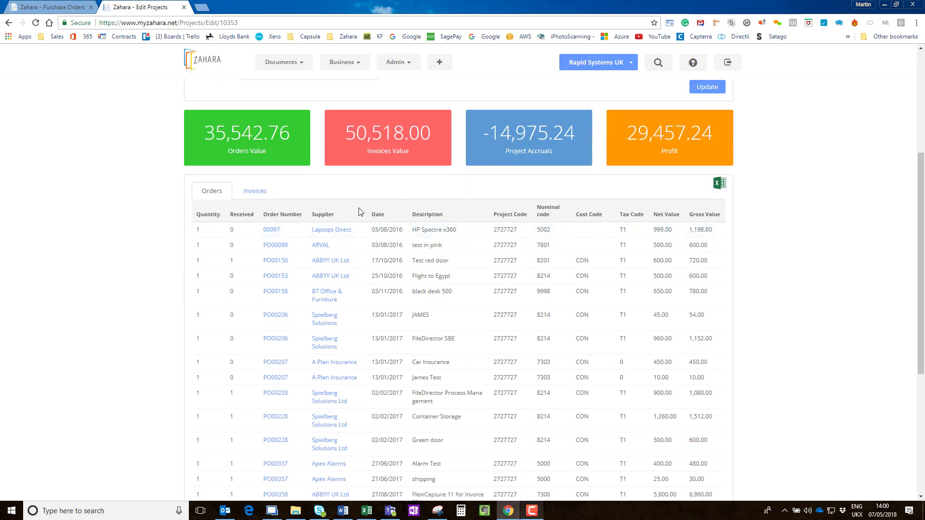
scroll(388, 341, "down", 2)
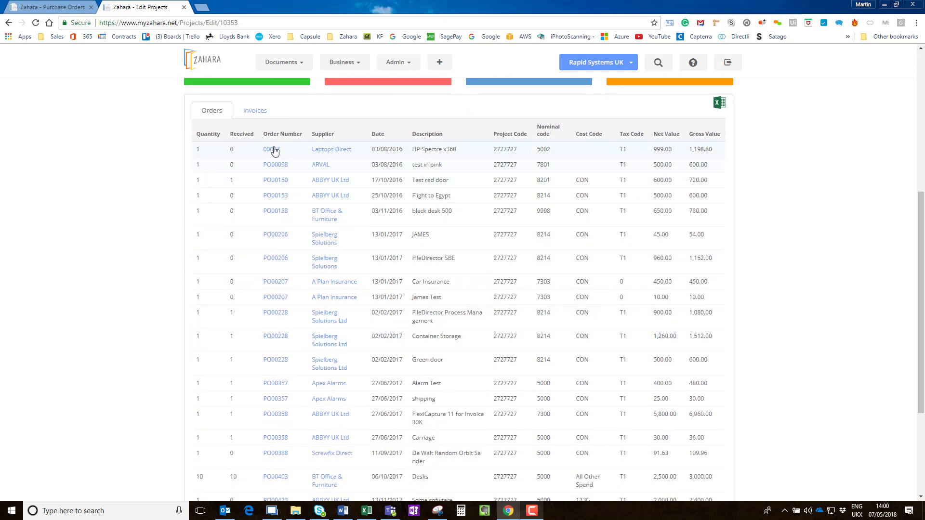
left_click(246, 111)
left_click(213, 112)
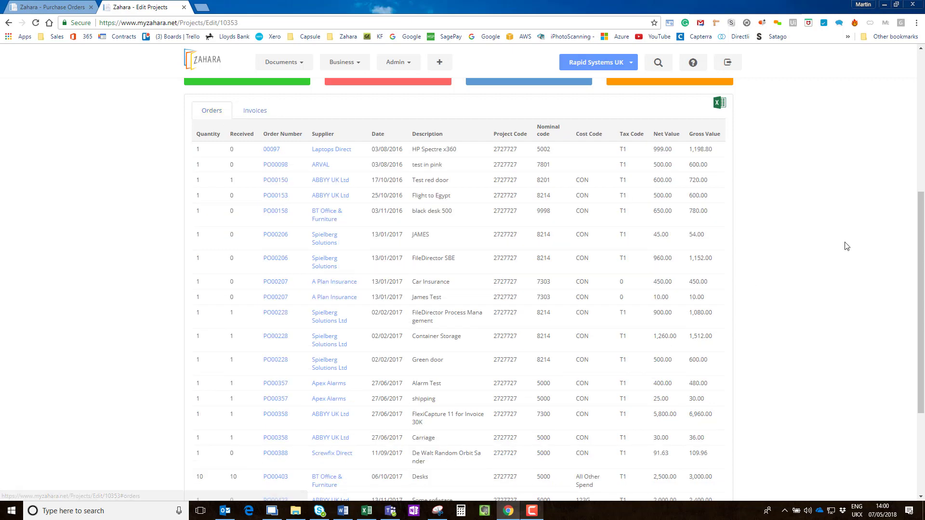
left_click_drag(918, 262, 914, 391)
scroll(913, 391, "up", 15)
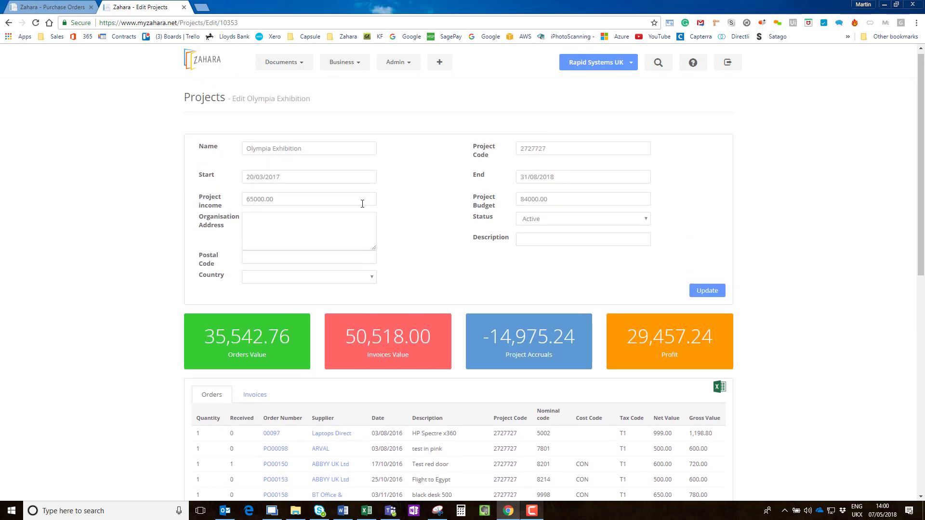
Step: Open the Internal Hardware Update project from the project list and review its orders and attached budget details
left_click(343, 62)
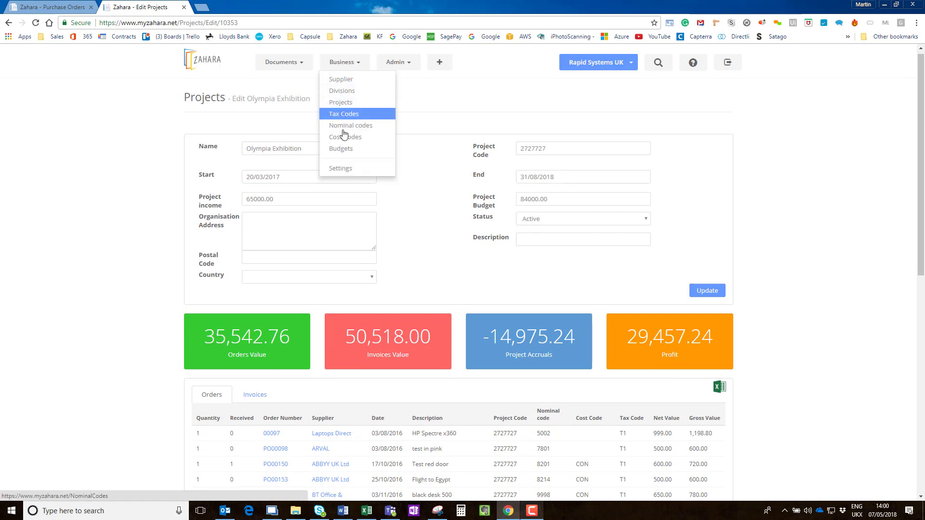
left_click(343, 102)
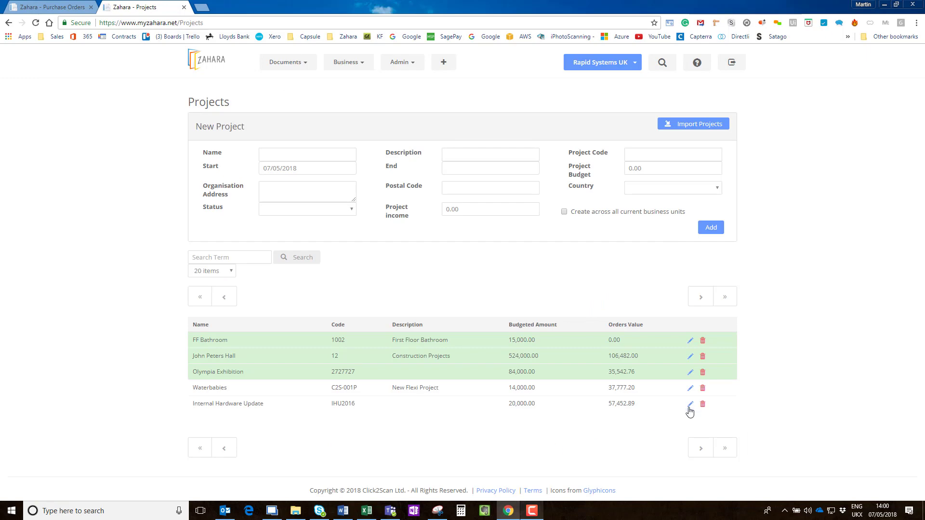
left_click(690, 406)
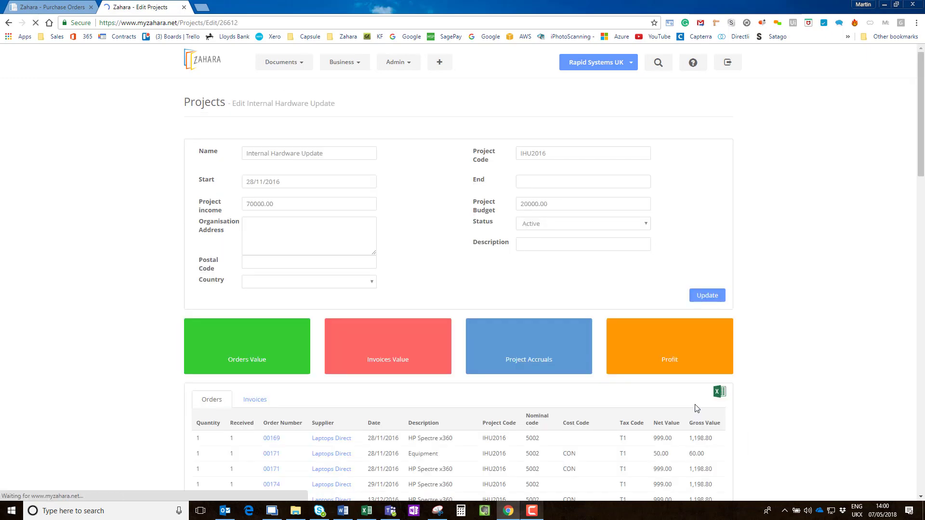
scroll(840, 324, "down", 3)
left_click_drag(923, 199, 876, 487)
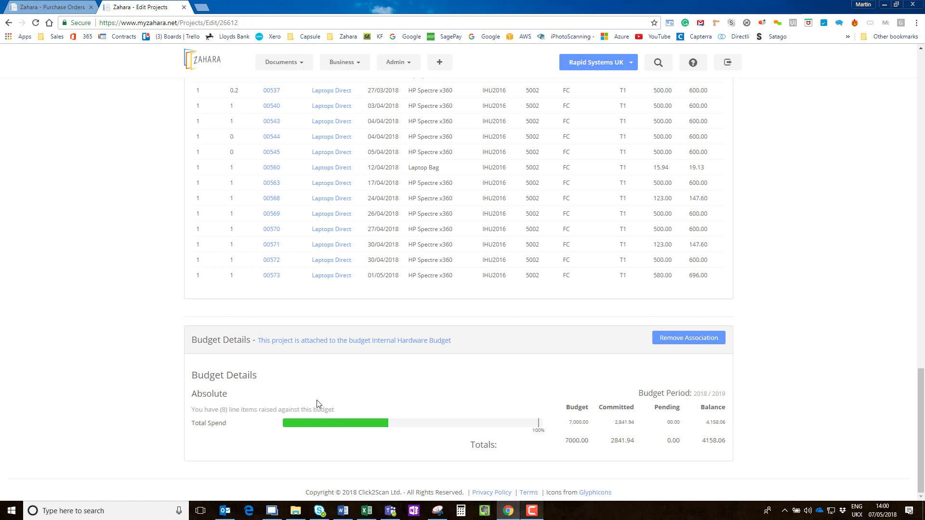
left_click_drag(921, 405, 865, 81)
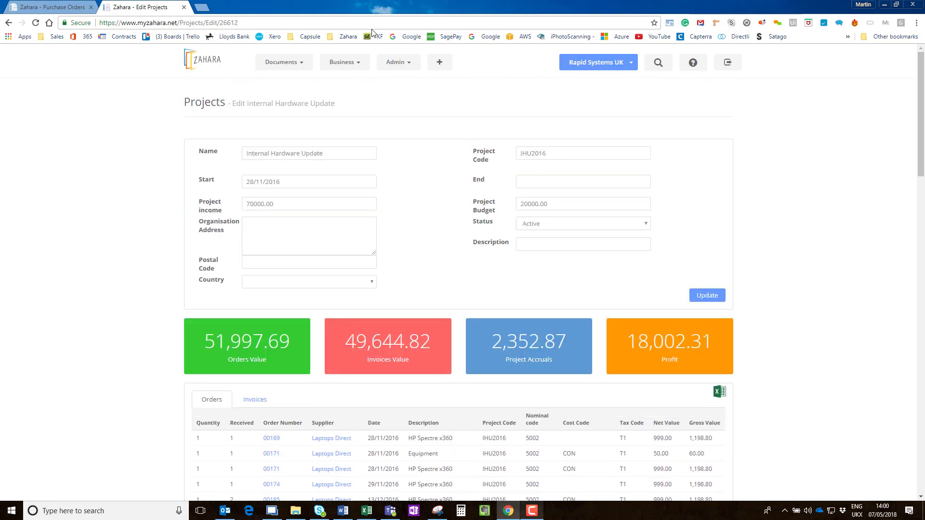
Step: Go to the business's suppliers and show the CSV supplier import options, then close them without importing
mouse_move(349, 63)
left_click(352, 79)
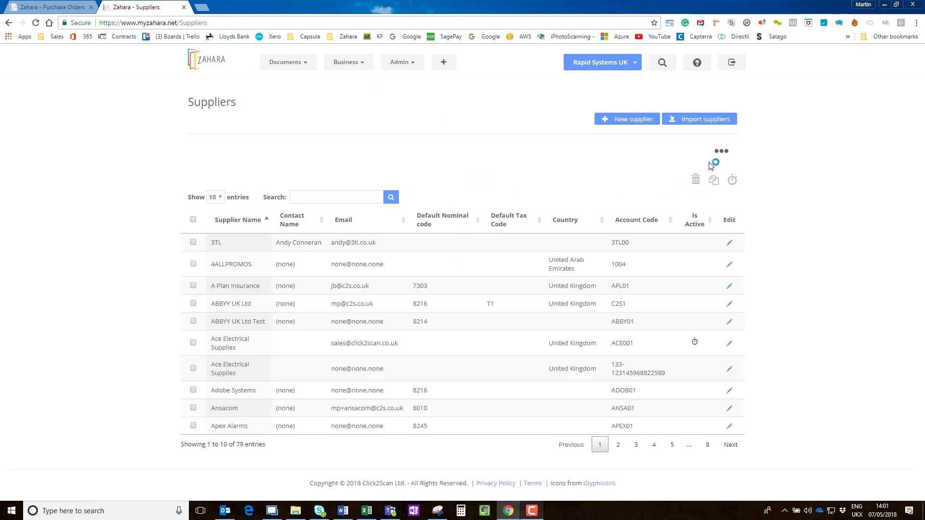
left_click(697, 125)
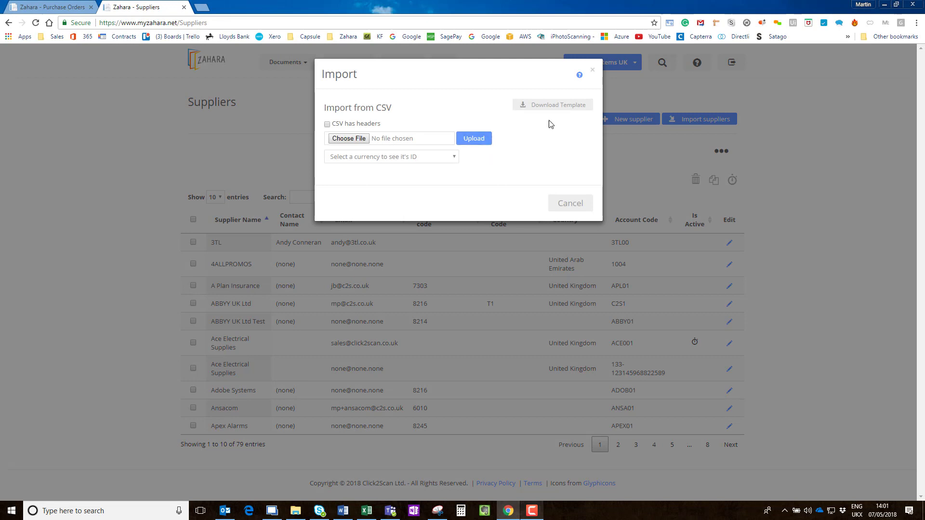
left_click(592, 71)
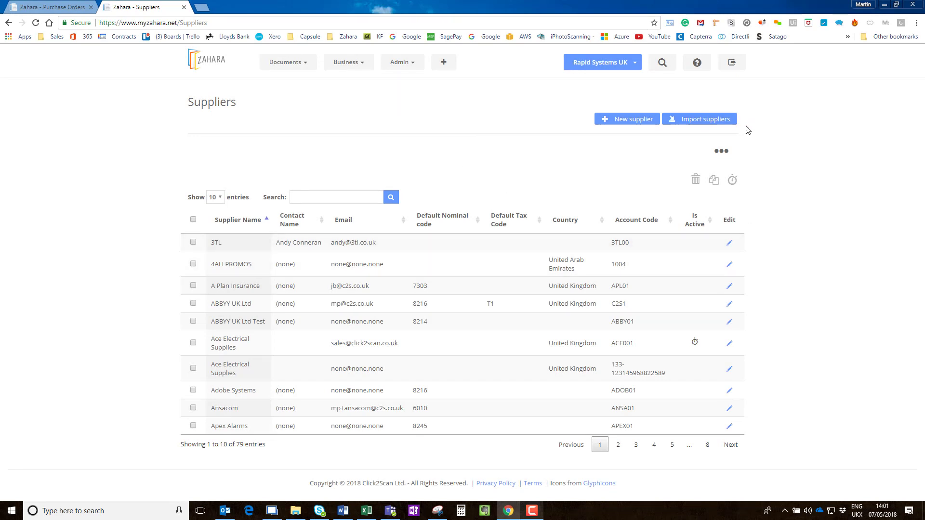
Step: Switch to the Click2Scan business and open its supplier Almondsbury Partners Limited for editing
left_click(626, 65)
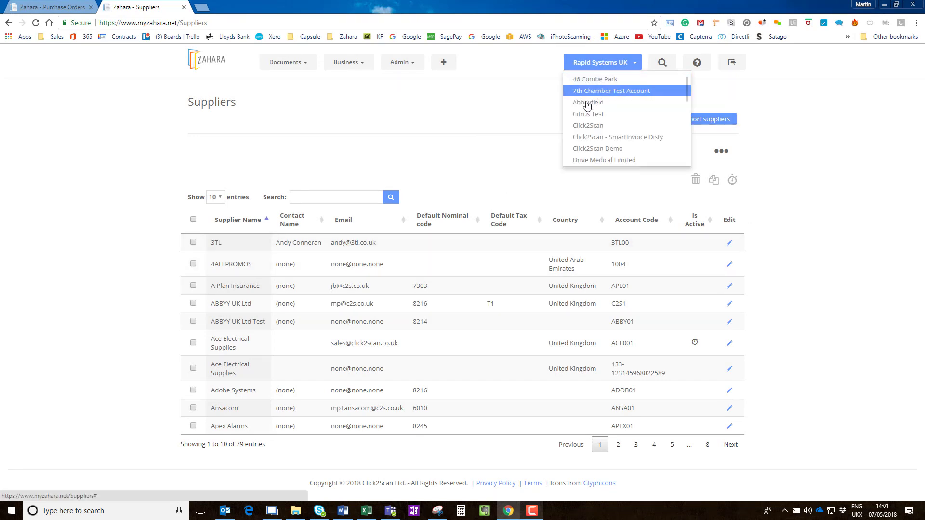
left_click(589, 126)
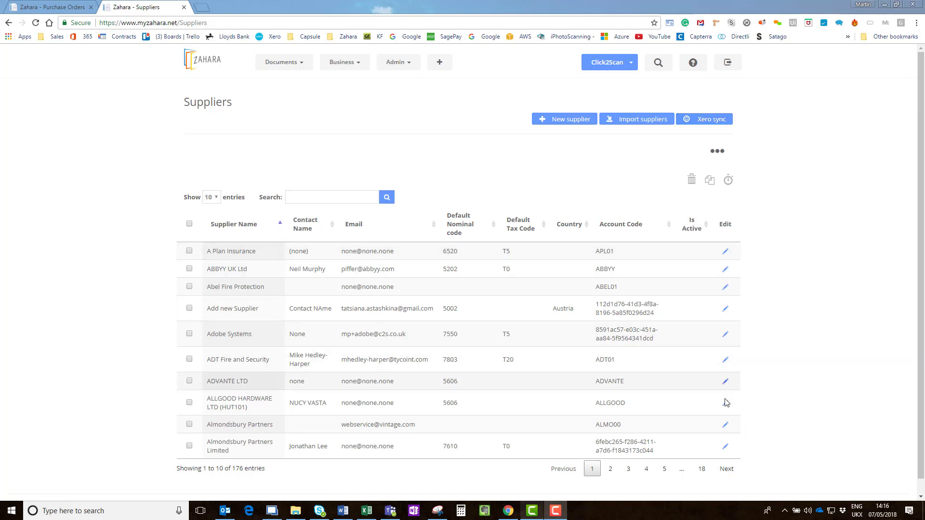
left_click(725, 446)
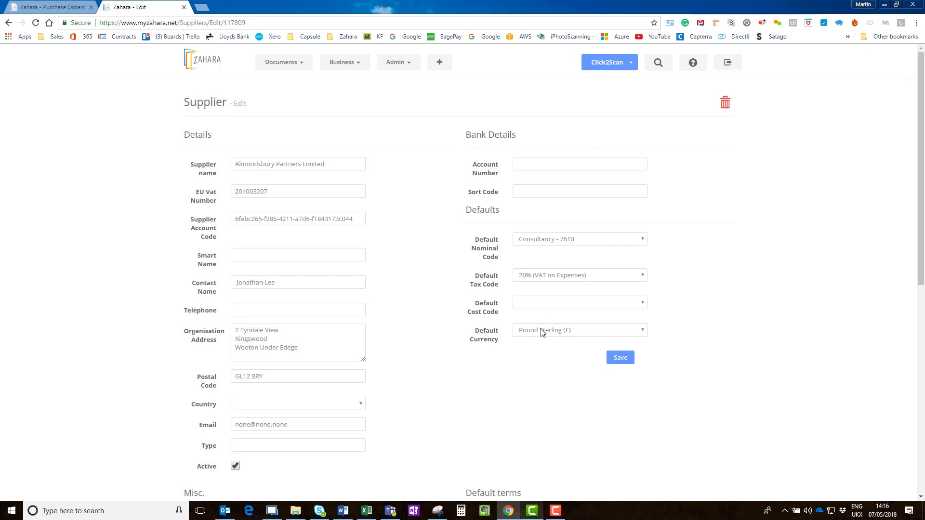
Step: Look through the supplier's products, orders, invoices and documents below its details
scroll(443, 320, "down", 8)
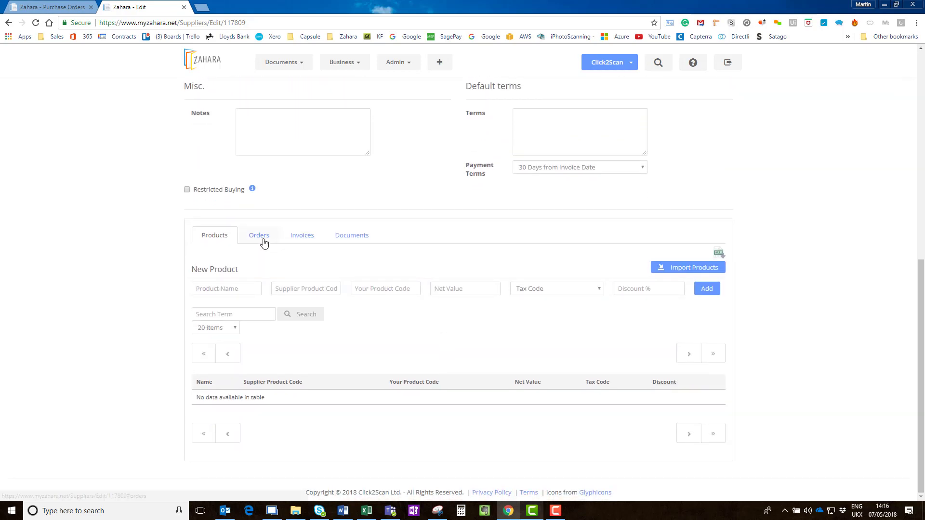
left_click(263, 241)
left_click(308, 396)
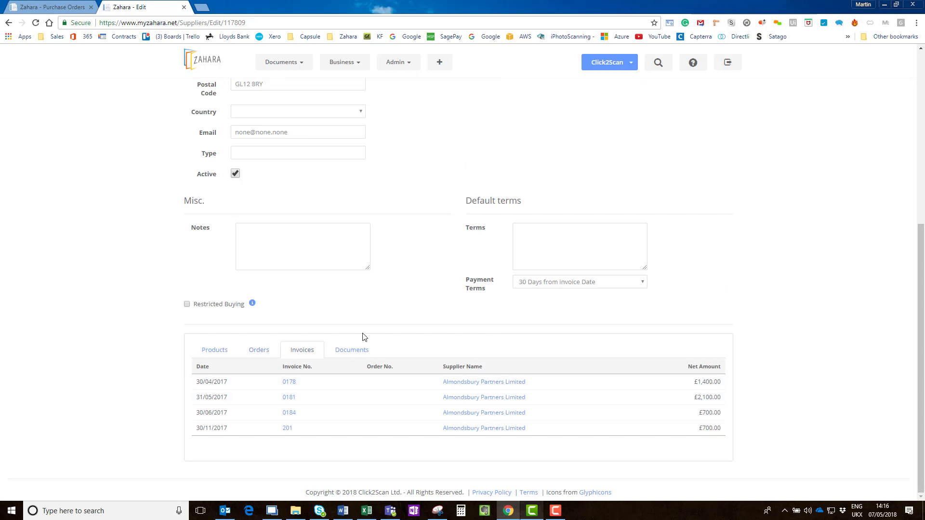
left_click(352, 354)
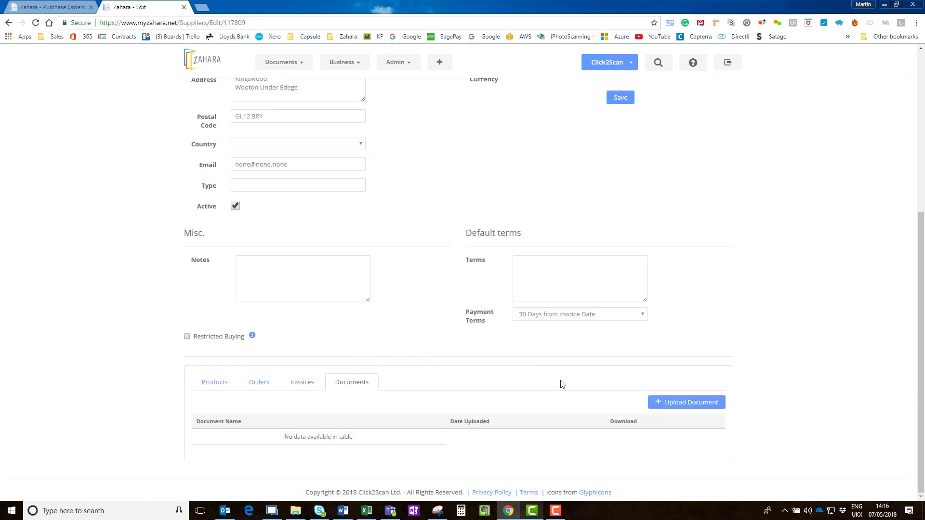
Step: Open Click2Scan's business settings and review the Defaults, Formatting and Workflow sections
scroll(327, 157, "up", 4)
left_click(345, 54)
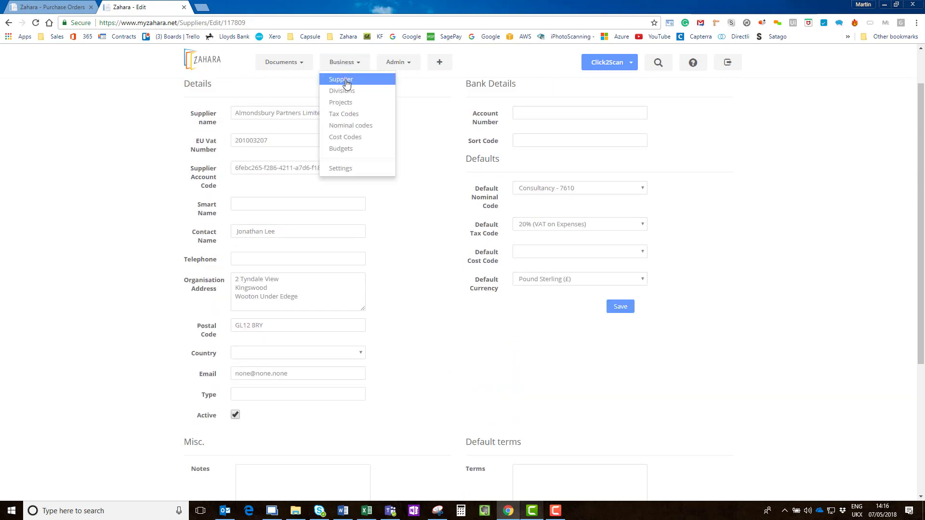
left_click(341, 170)
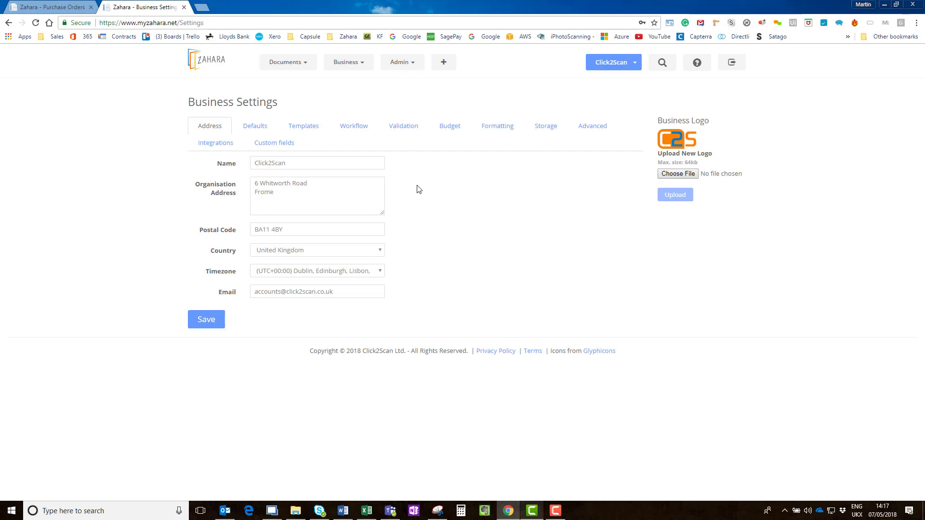
left_click(259, 130)
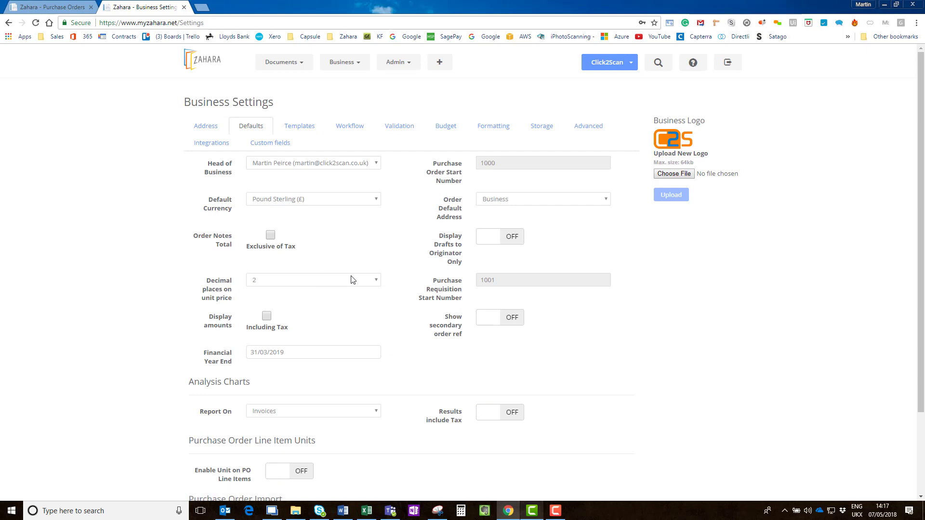
left_click(484, 129)
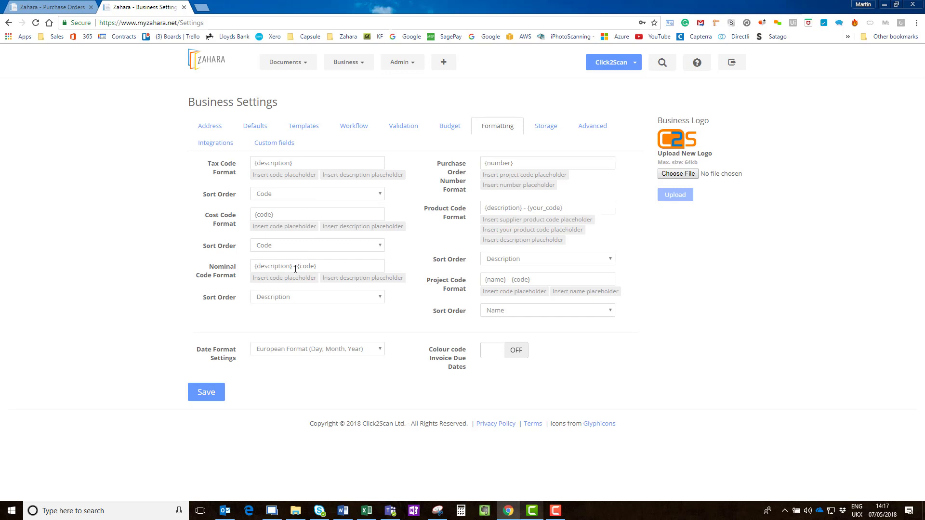
left_click(352, 130)
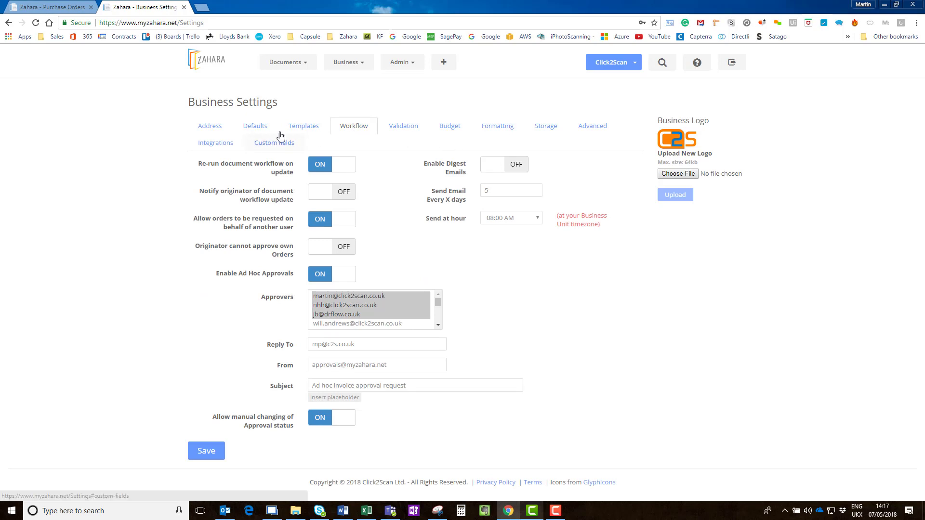
Step: Show the Order Approval email template in the business settings and enlarge its editor to read through the content
left_click(295, 127)
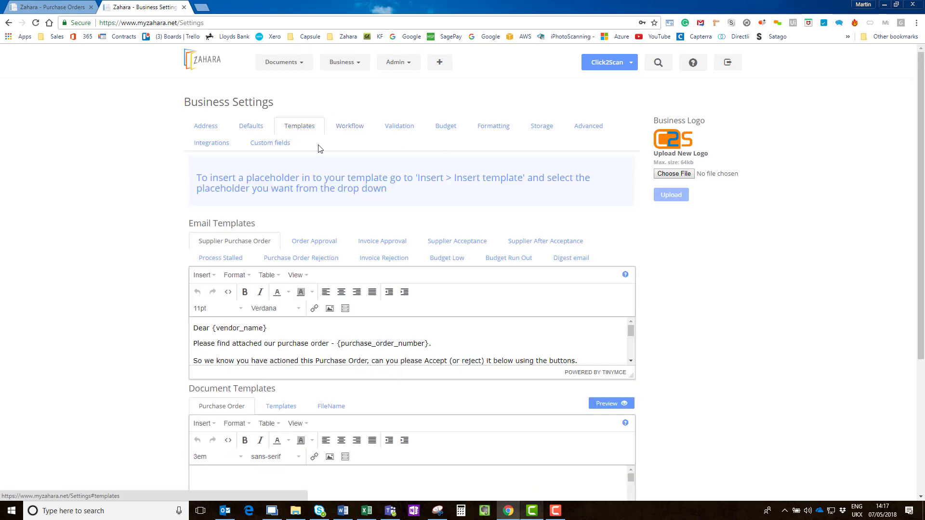
left_click(317, 246)
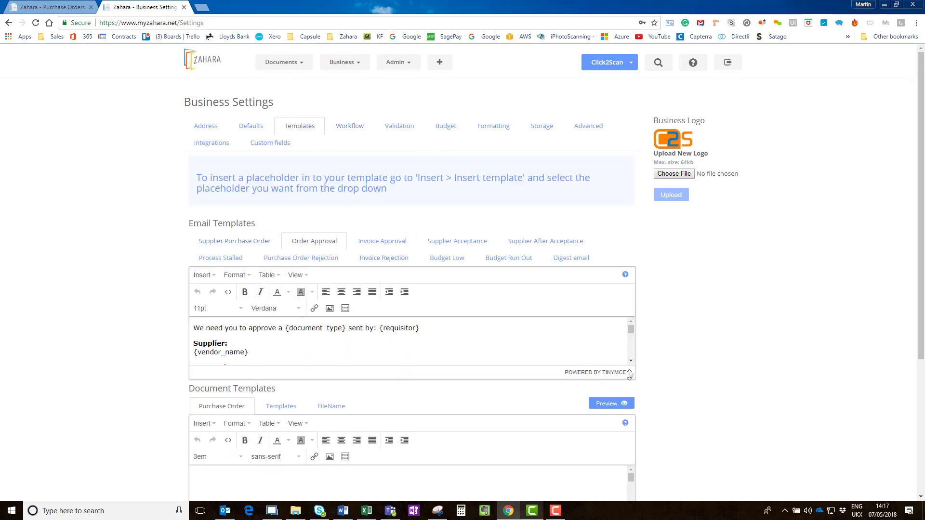
left_click_drag(633, 374, 633, 481)
scroll(539, 388, "down", 3)
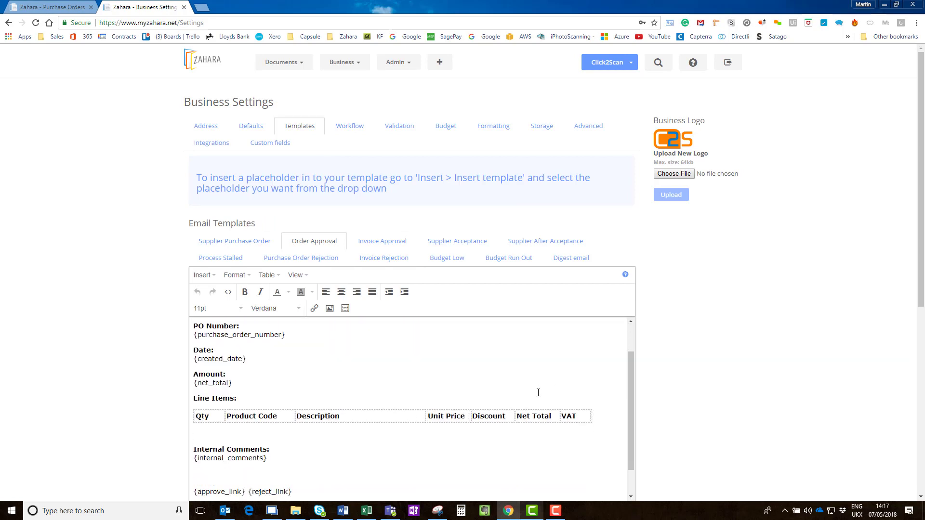
scroll(434, 386, "up", 3)
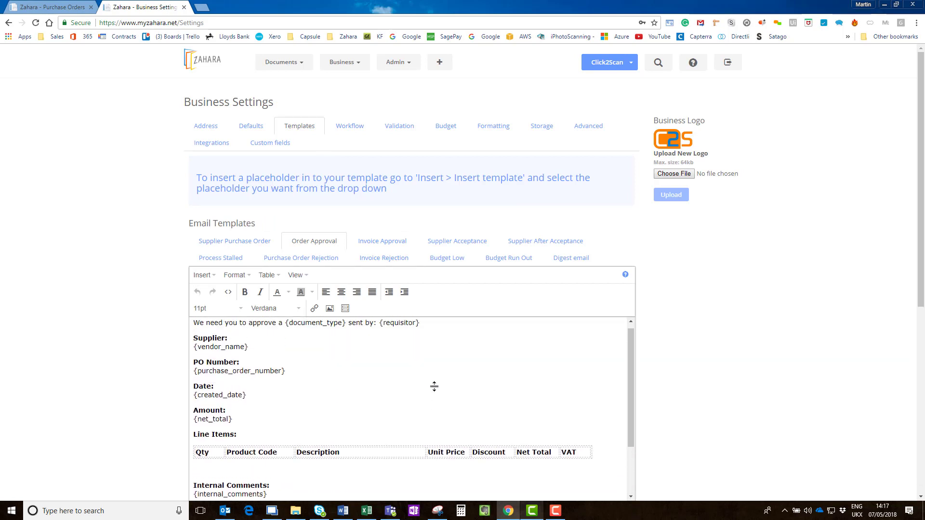
Step: In Rapid Systems UK's purchase order custom fields, inspect the Payment Type list and the types offered for a new field, without saving anything
left_click(258, 143)
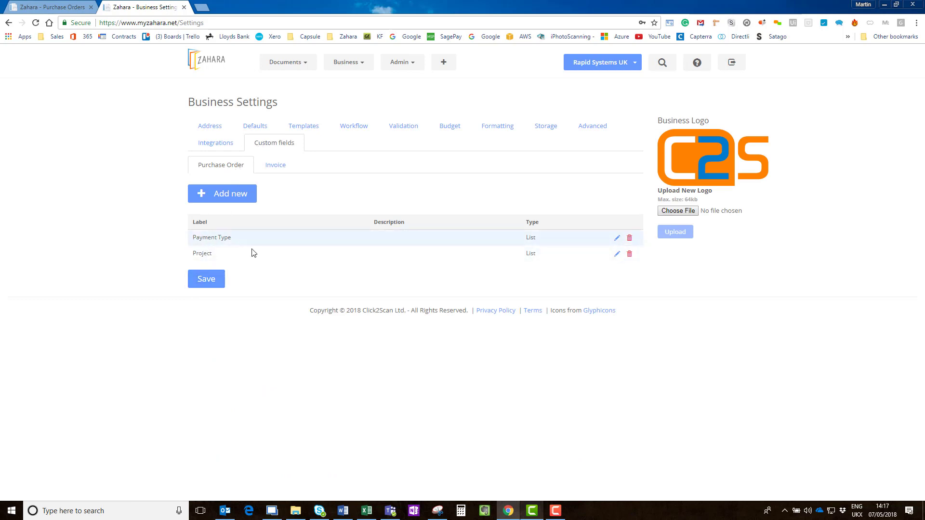
left_click(616, 238)
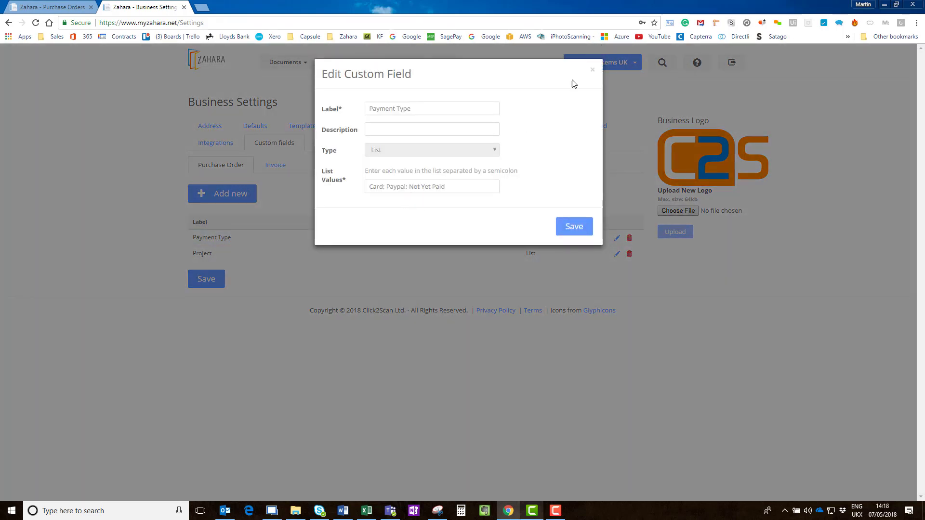
left_click(592, 70)
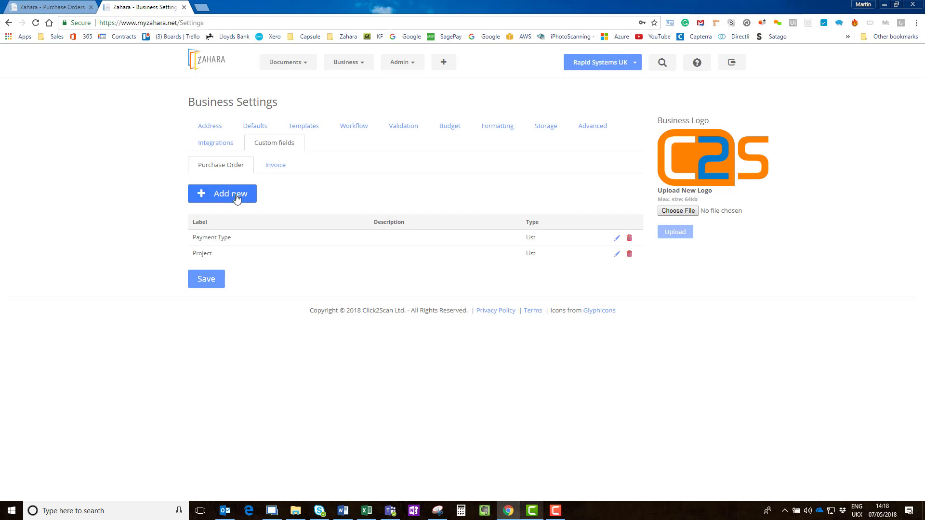
left_click(222, 202)
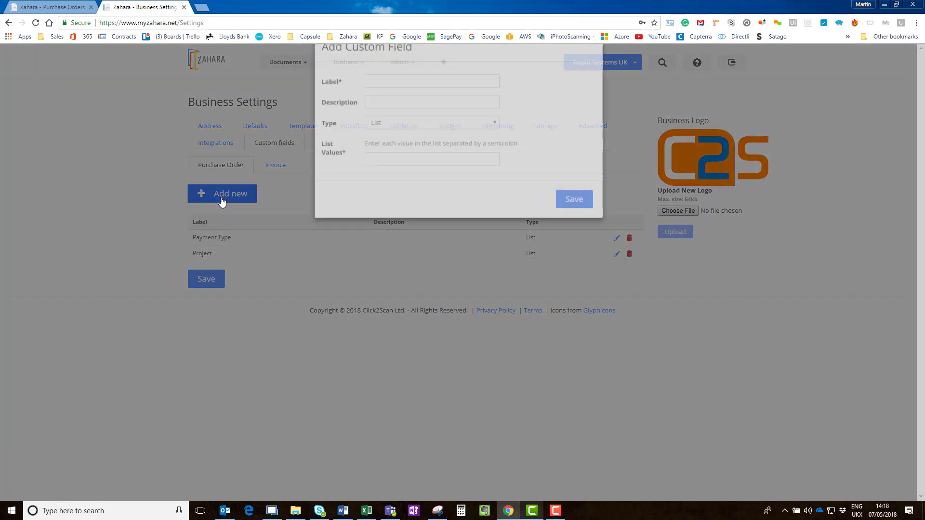
left_click(393, 151)
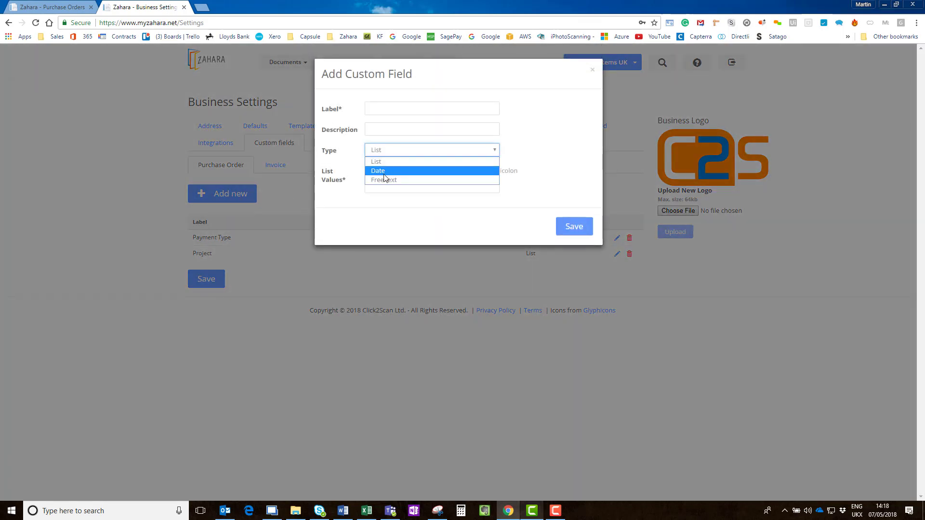
left_click(593, 69)
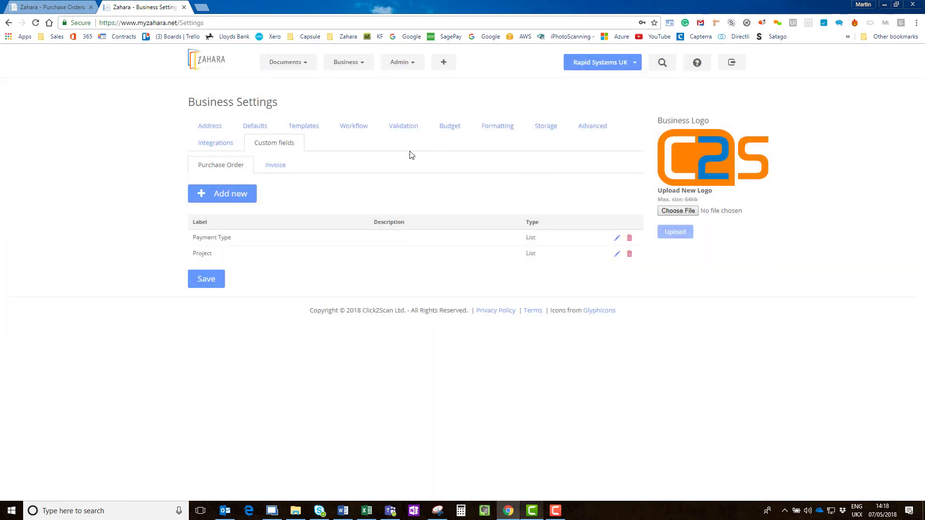
Step: Return to the dashboard and start raising a new purchase order for Rapid Systems UK
left_click(297, 67)
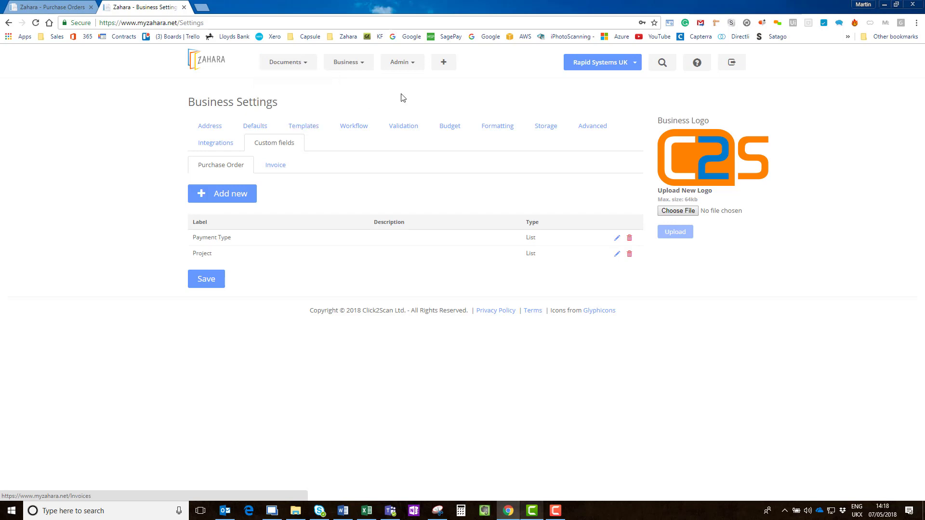
left_click(202, 65)
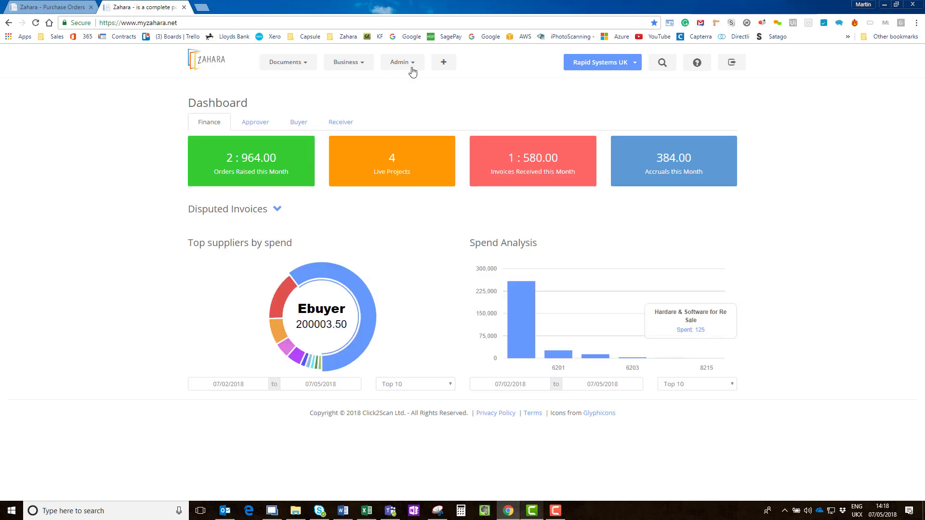
left_click(447, 80)
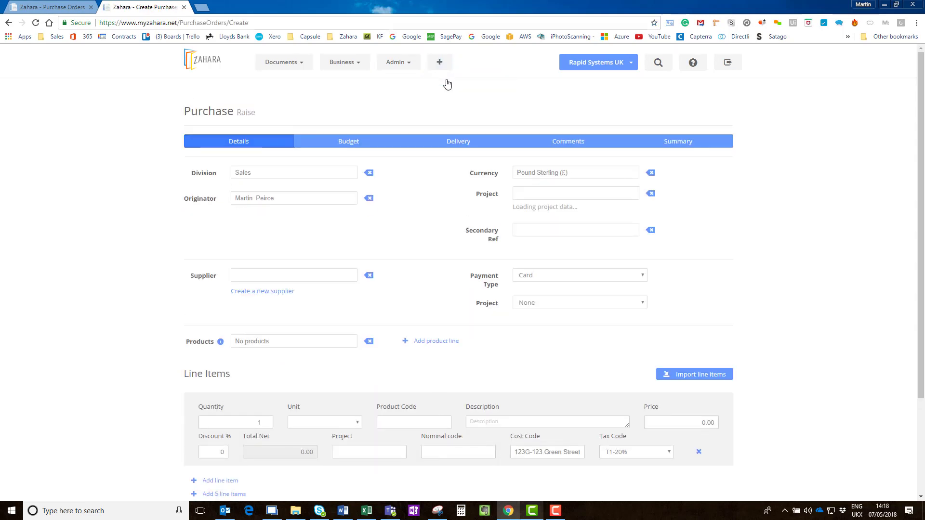
mouse_move(342, 63)
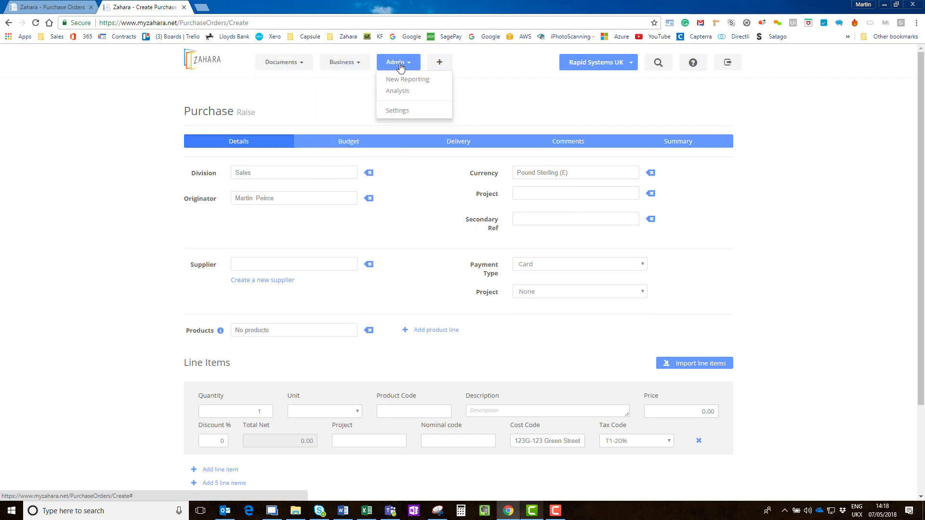
mouse_move(293, 65)
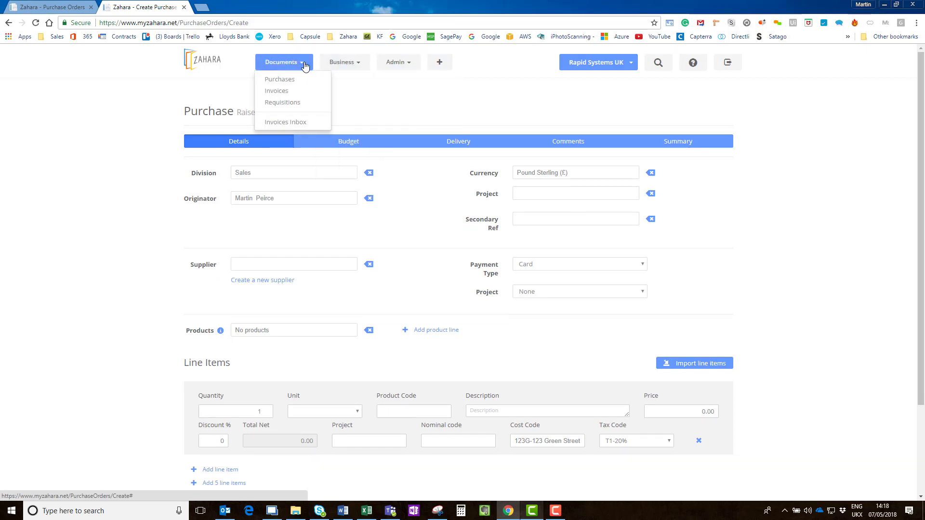
mouse_move(439, 66)
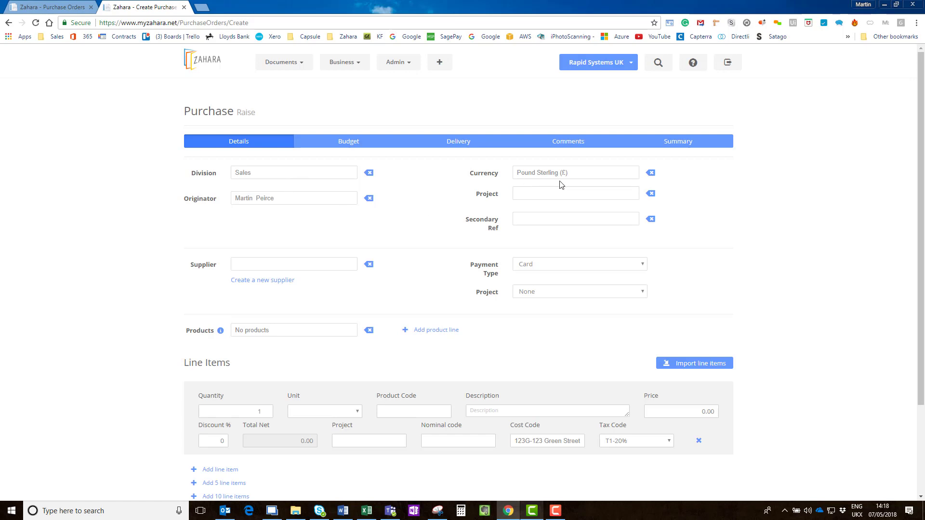
Step: Check the selectable projects without choosing one, and set the purchase order's supplier to ABBYY UK Ltd
left_click(531, 188)
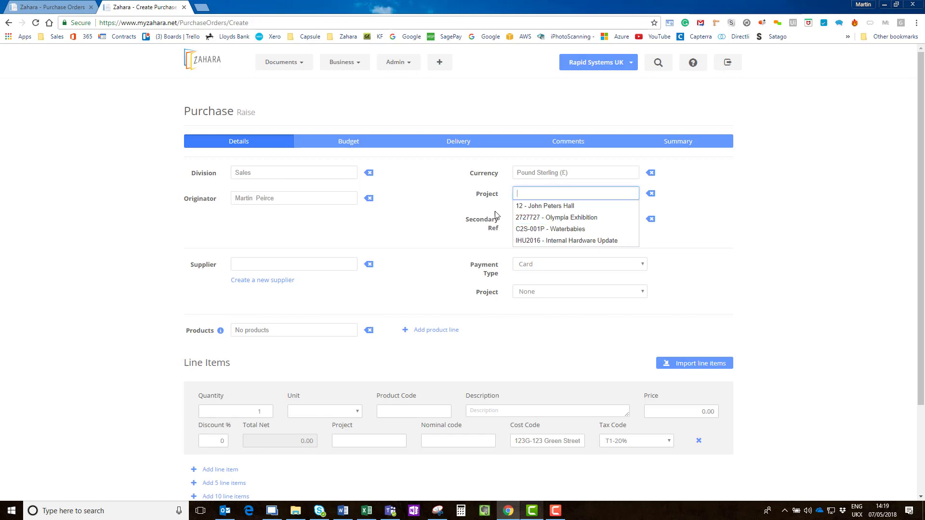
left_click(403, 232)
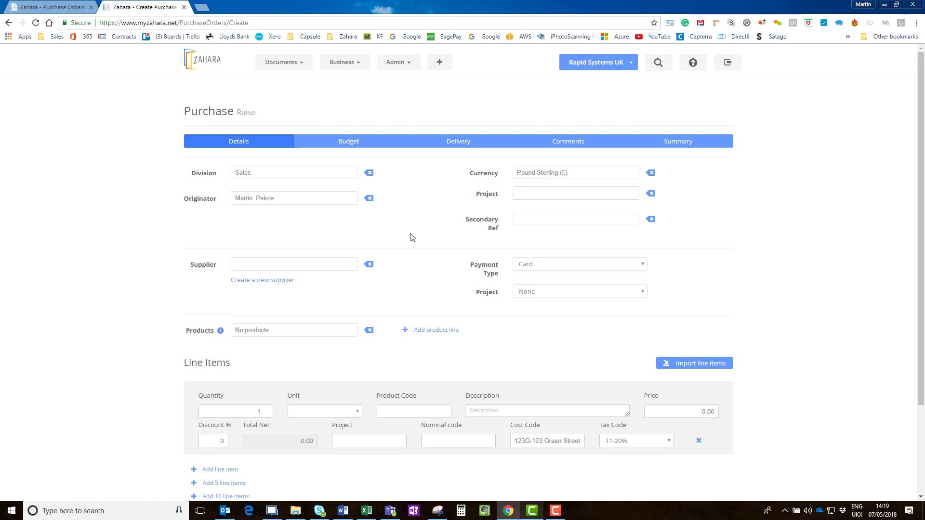
left_click(270, 261)
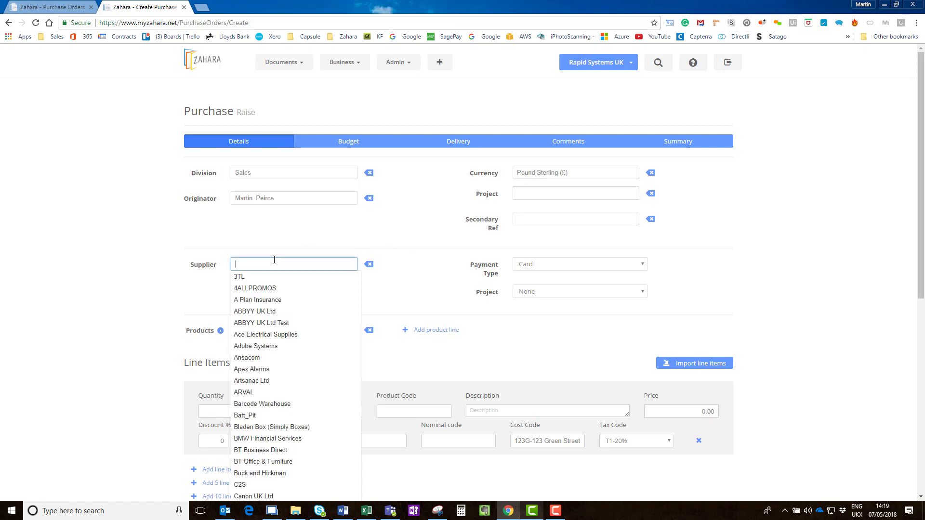
left_click(267, 311)
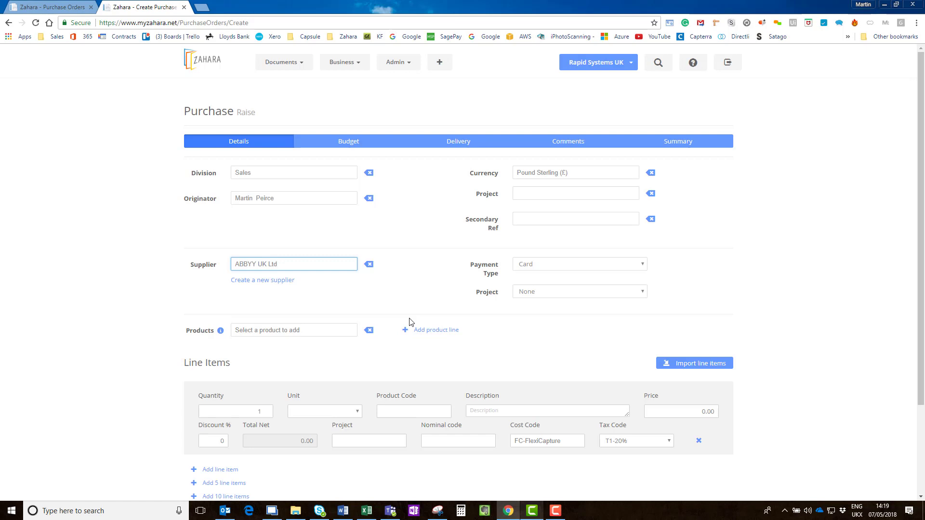
Step: Add the supplier's product FlexiCapture 11 Distributed Software to the purchase order as a product line
scroll(410, 321, "down", 2)
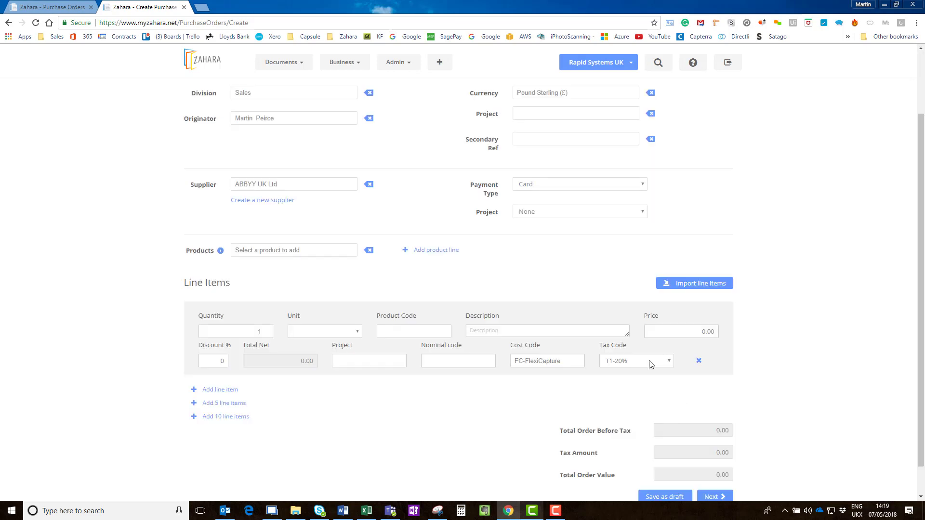
left_click(339, 250)
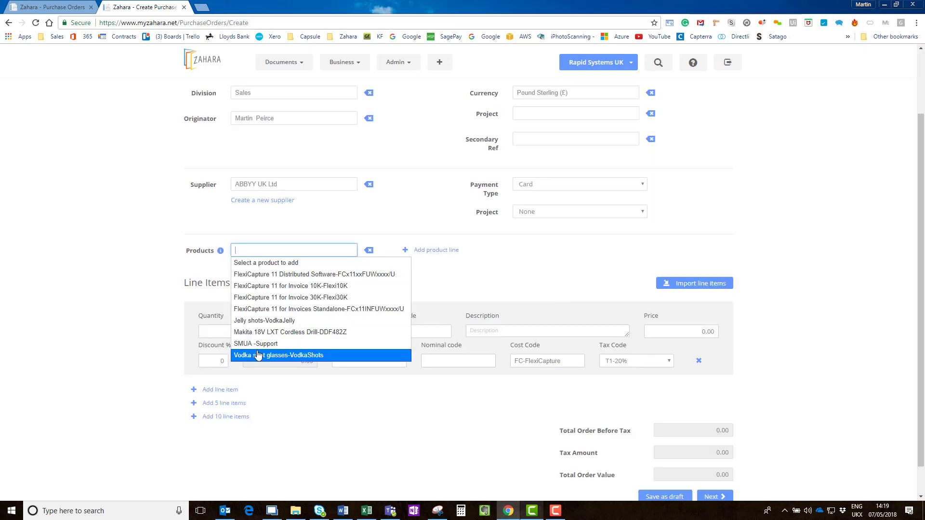
left_click(273, 275)
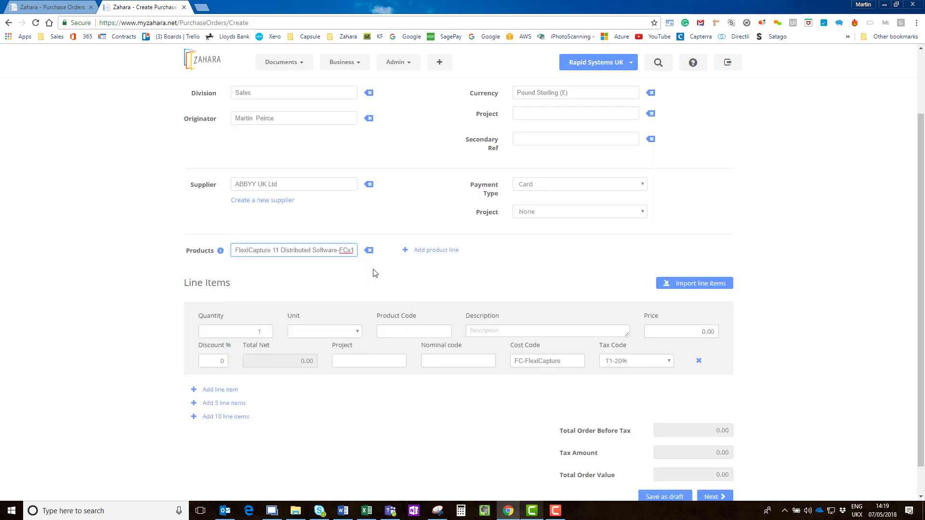
left_click(424, 250)
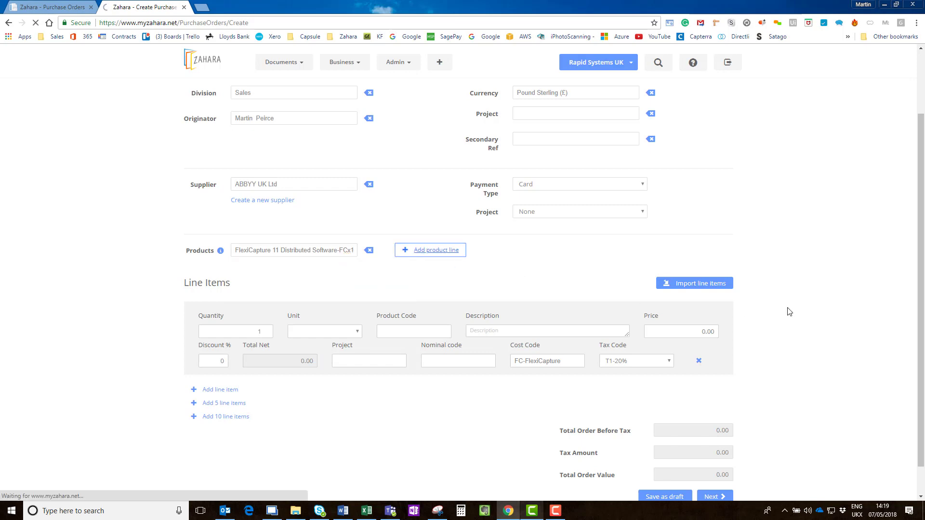
Step: Set the quantity of the FlexiCapture 11 Distributed Software line to 3
scroll(640, 327, "down", 3)
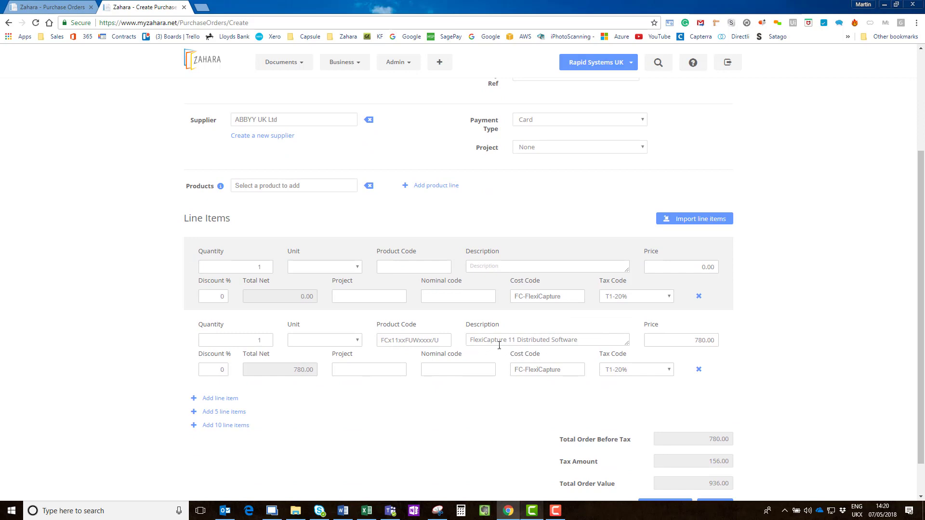
double_click(259, 341)
type("3")
left_click(357, 434)
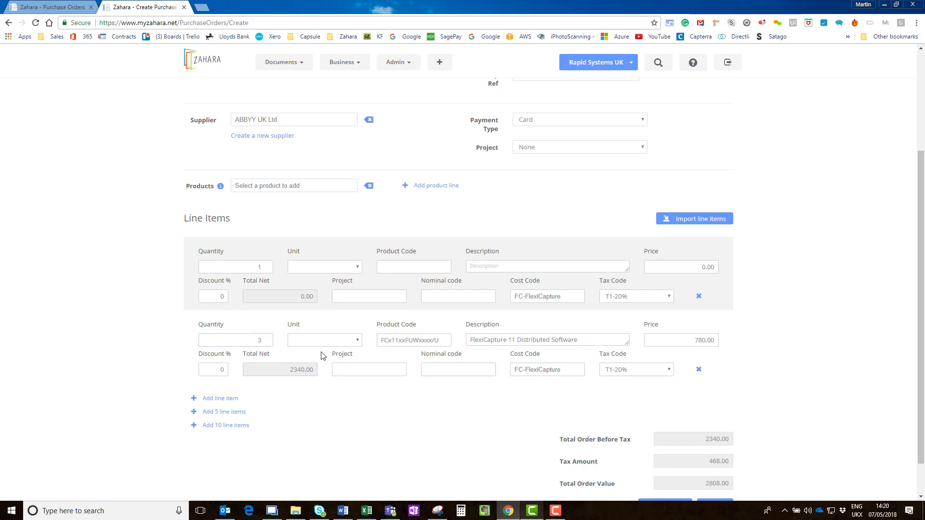
Step: Fill the blank first line item with the description "User licenses", a price of 300.00 and a quantity of 5
left_click(483, 271)
type("User ")
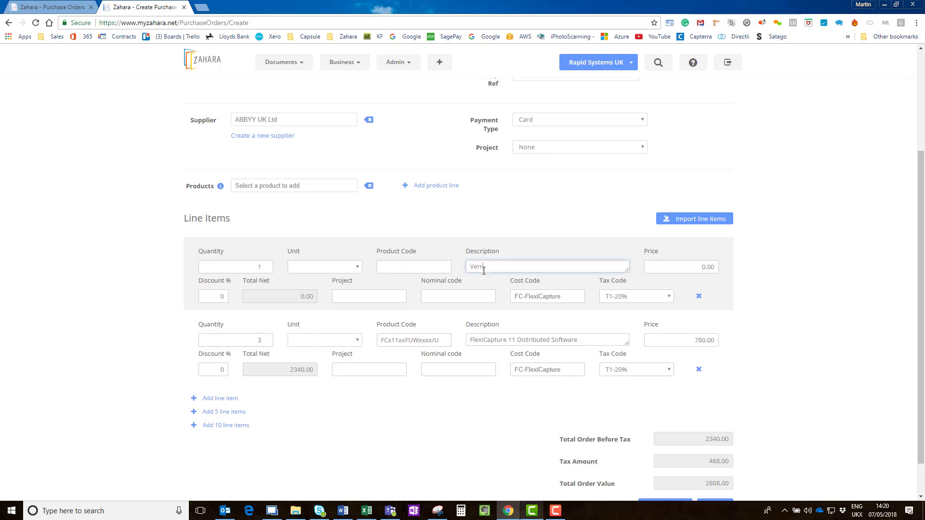
type("licenses")
key("Tab")
type("300.00")
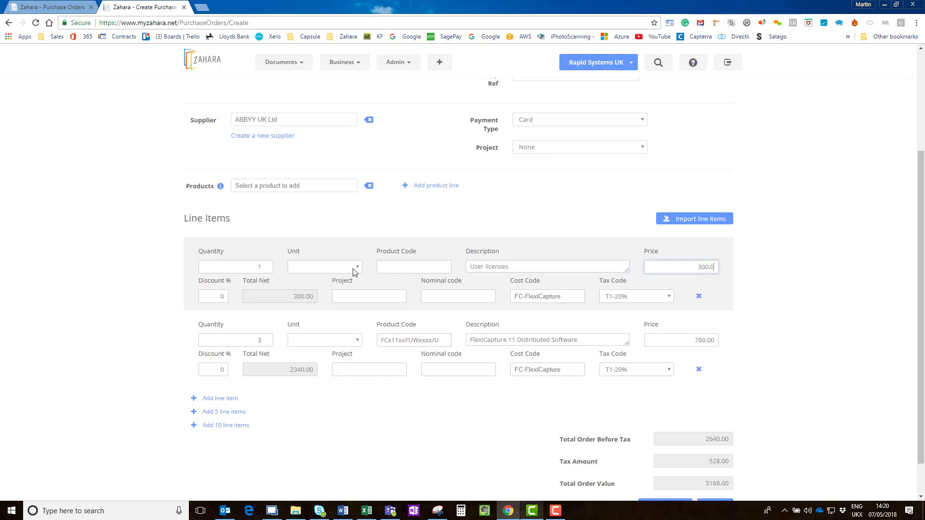
double_click(256, 264)
type("5")
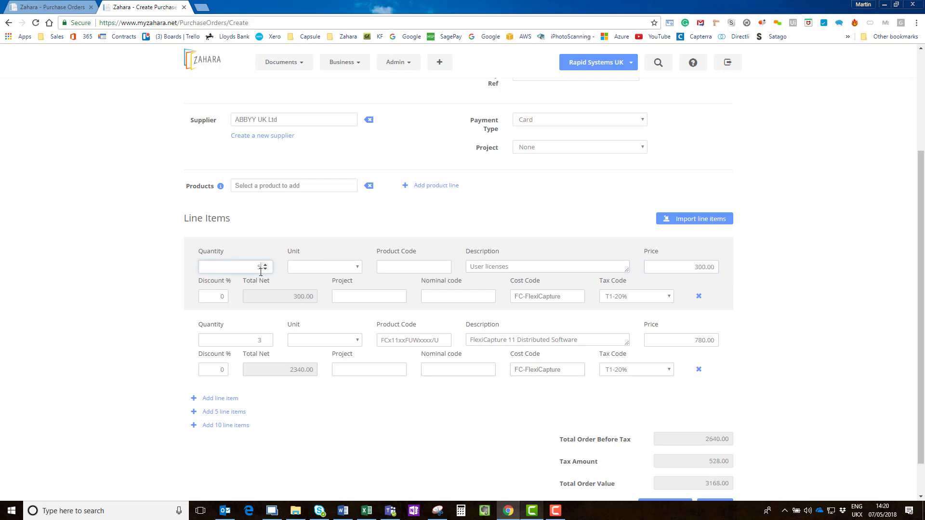
left_click(395, 433)
Step: Assign nominal code 5000 - Materials Purchased to both the User licenses and the FlexiCapture line items
left_click(447, 295)
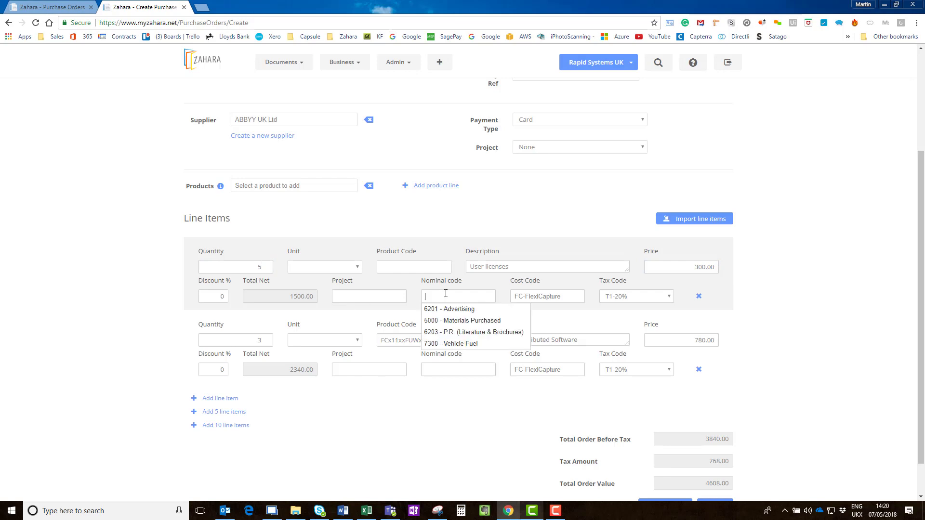
left_click(452, 321)
left_click(446, 368)
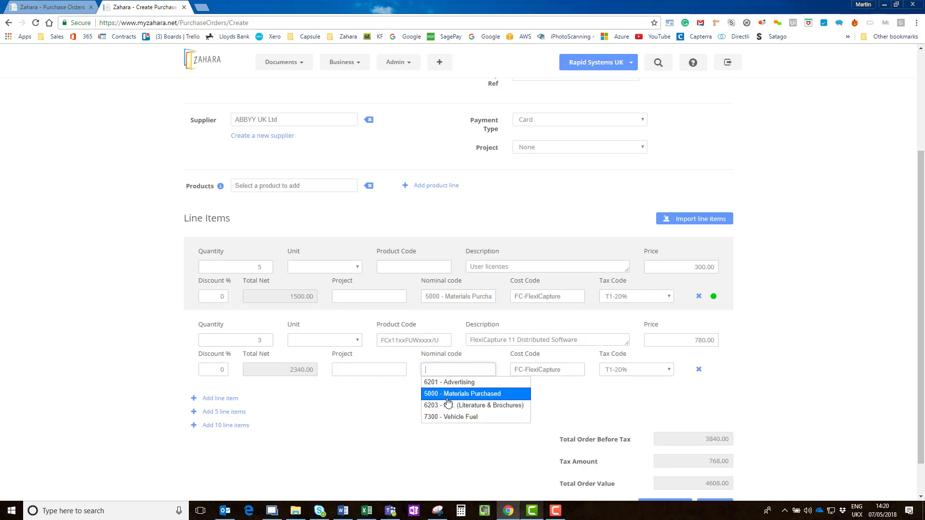
left_click(448, 395)
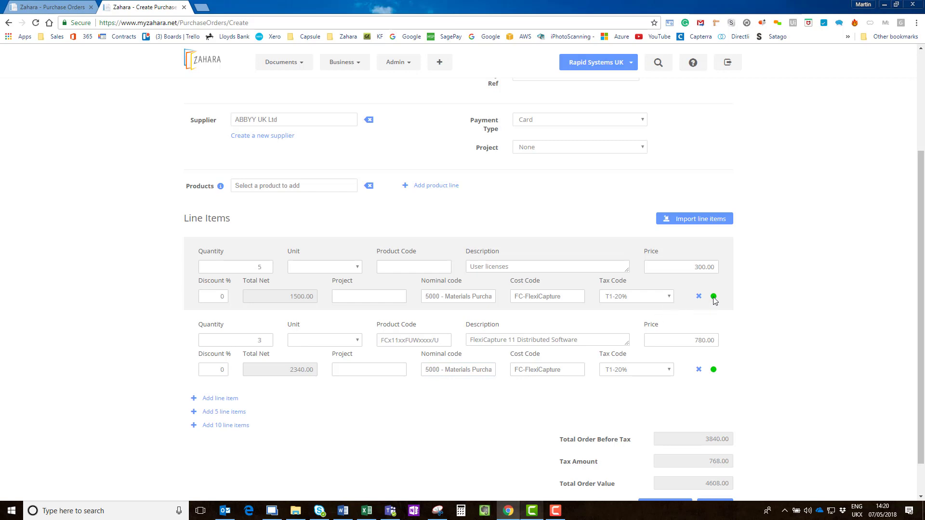
Step: Check the line items' budget indicators and the CSV import options for line items, without importing anything
mouse_move(714, 372)
left_click(678, 227)
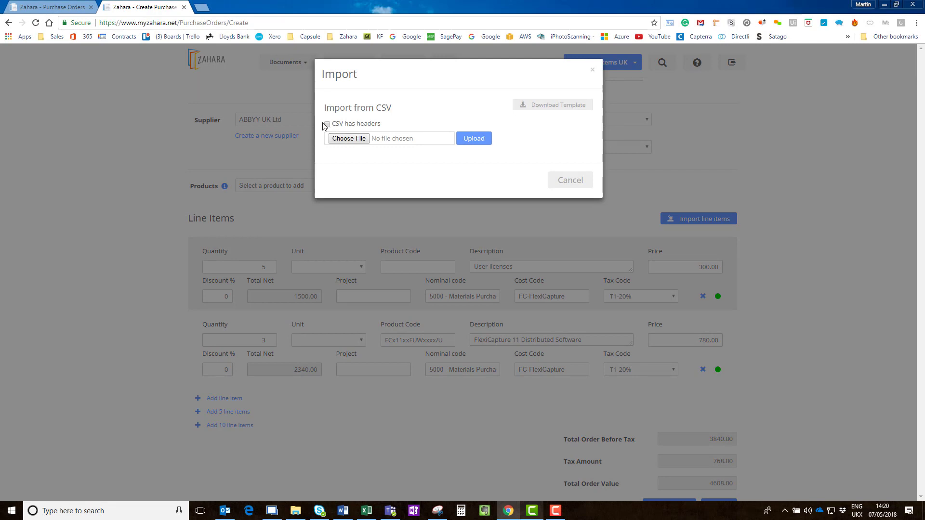
left_click(593, 72)
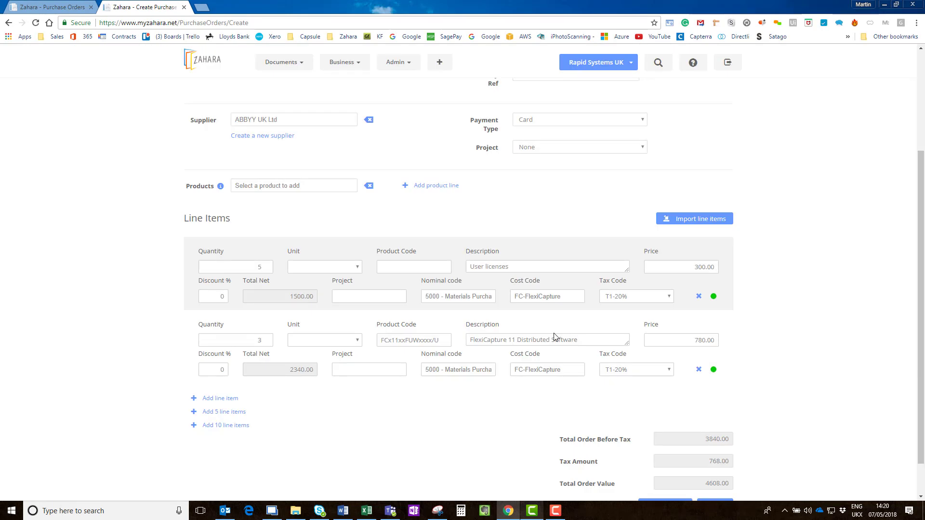
Step: Add a third line item described "delivery" with unit Unit, price 25 and nominal code 6201 - Advertising
scroll(326, 336, "down", 1)
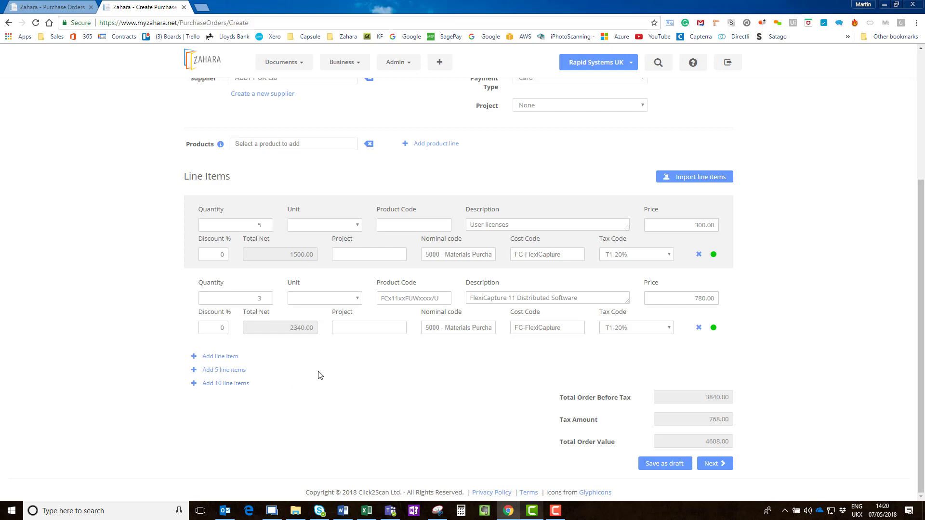
left_click(234, 357)
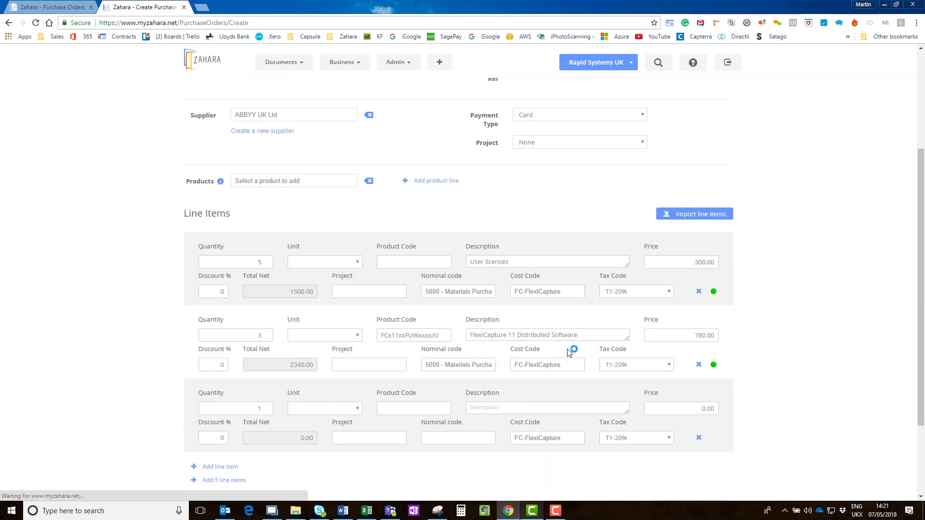
left_click(324, 313)
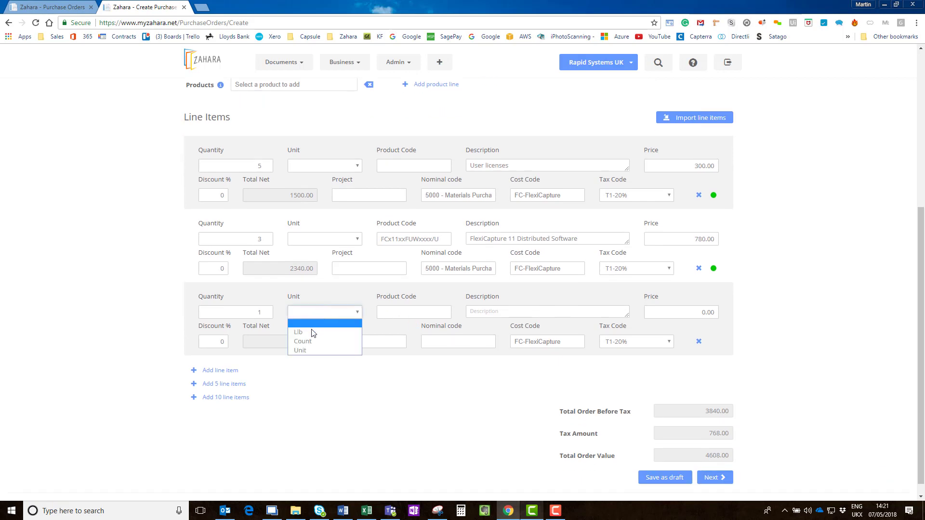
left_click(308, 351)
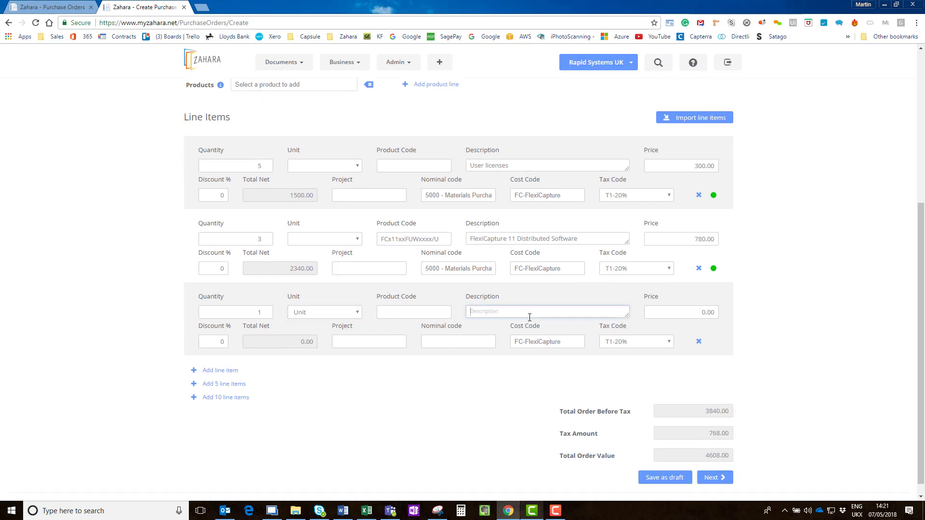
type("delivery")
key("Tab")
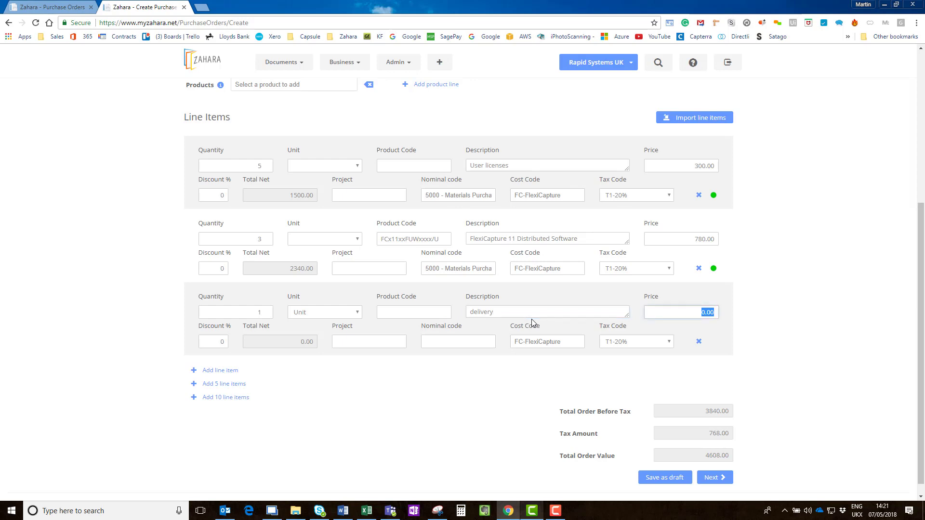
type("25")
key("Tab")
left_click(468, 345)
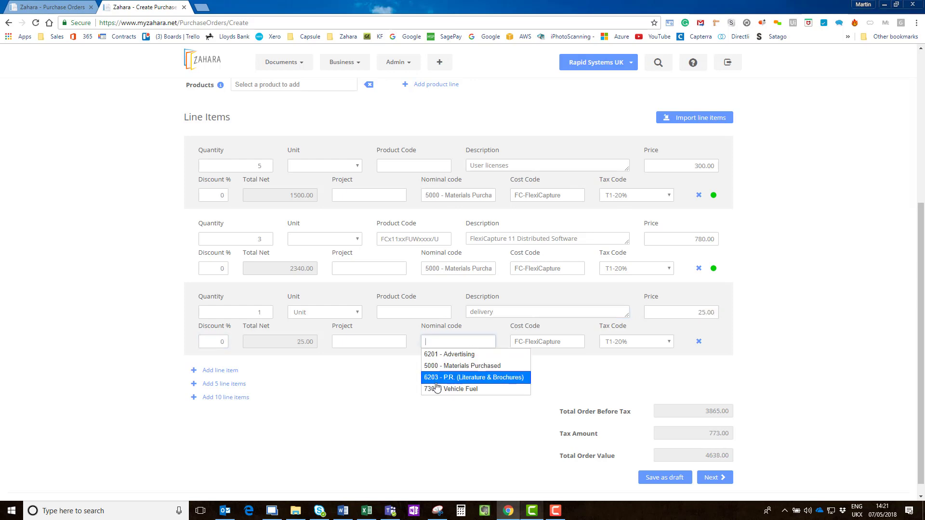
left_click(445, 355)
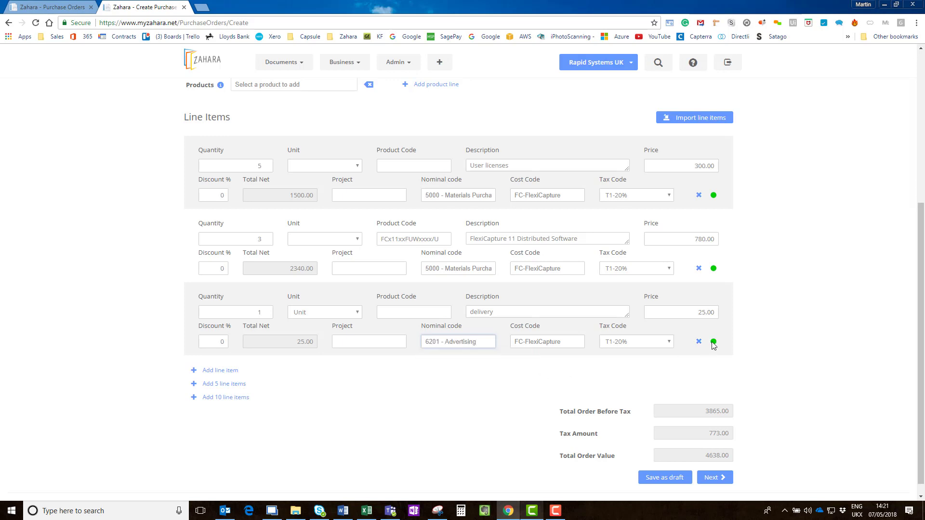
Step: Review the order amounts against the division budget lines and proceed to the order's delivery details
left_click(714, 478)
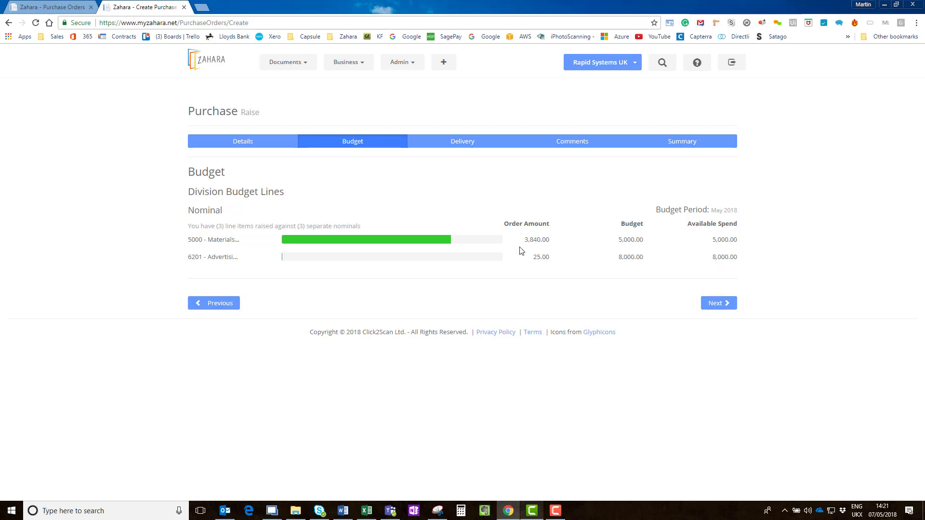
left_click(704, 306)
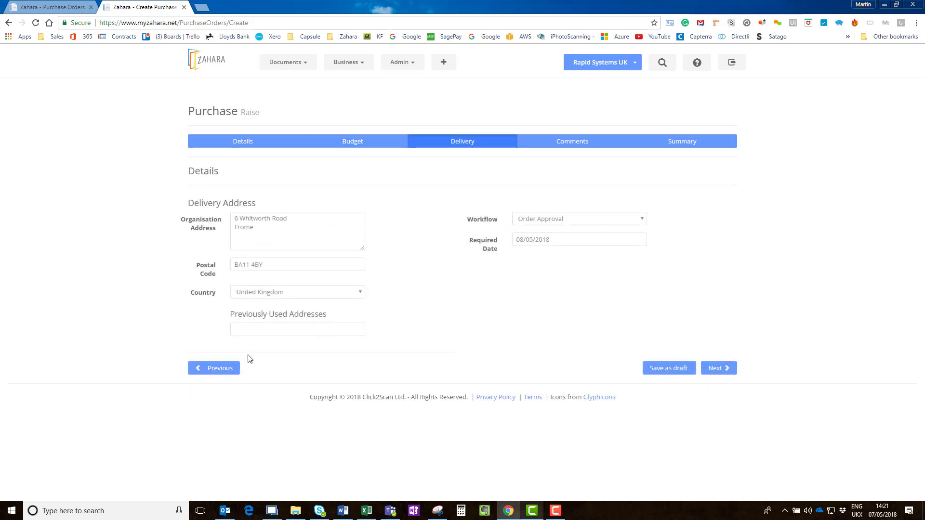
left_click(236, 368)
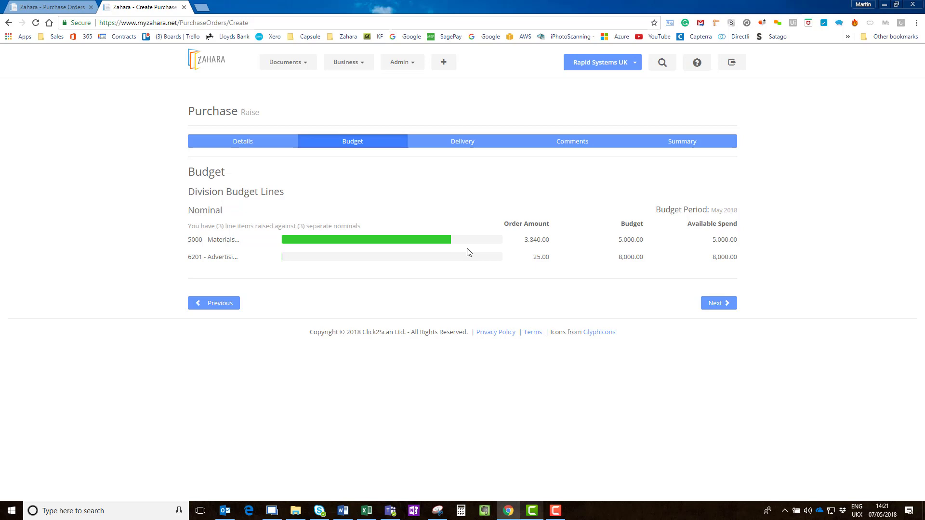
left_click(712, 307)
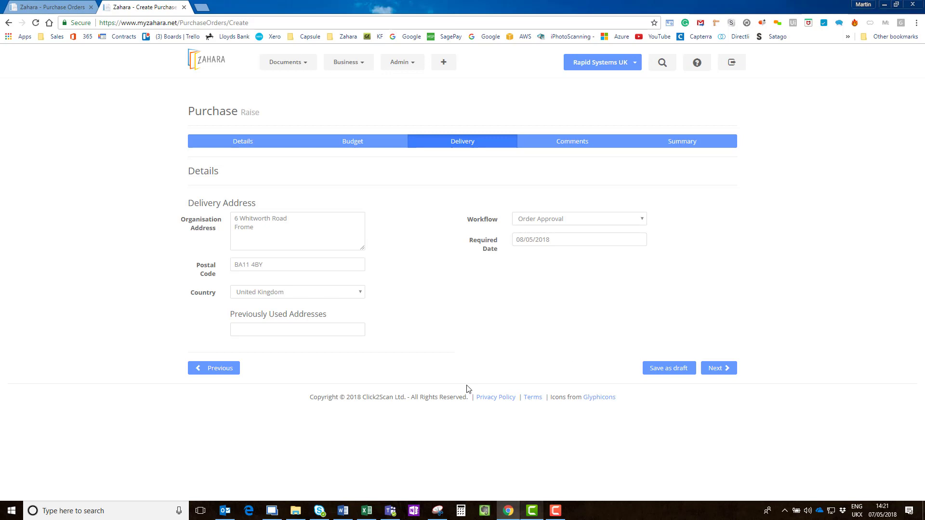
Step: Look through the previously used delivery addresses without choosing one
left_click(305, 331)
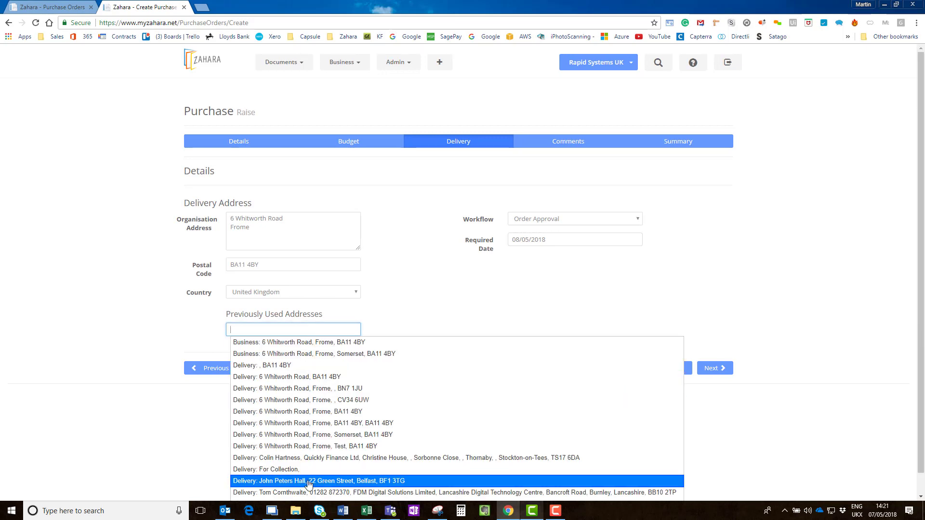
scroll(368, 458, "down", 1)
left_click(457, 300)
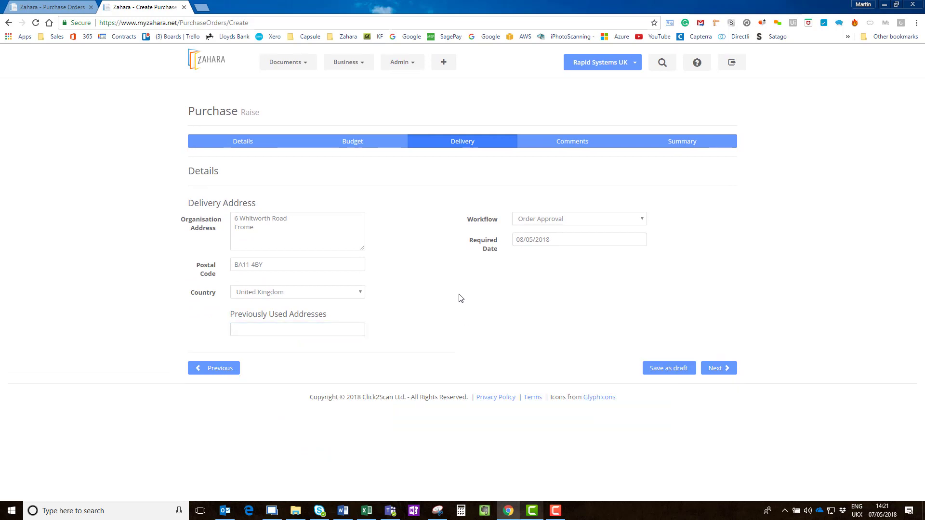
Step: Try the Automatic workflow for the order and set it back to Order Approval
left_click(534, 224)
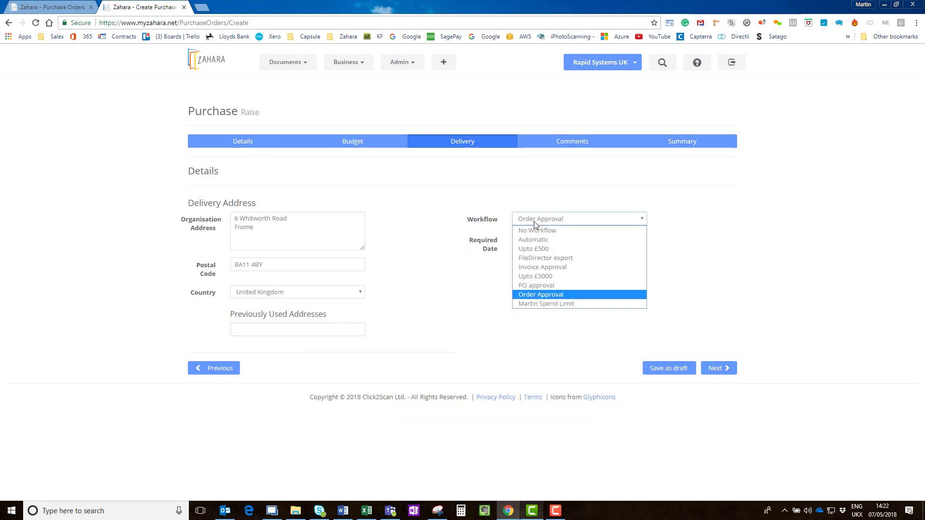
left_click(534, 243)
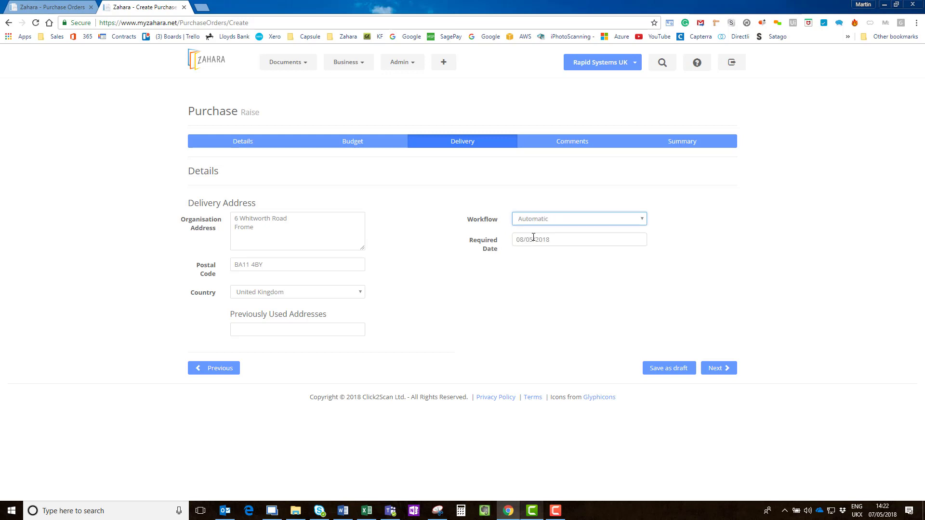
left_click(538, 221)
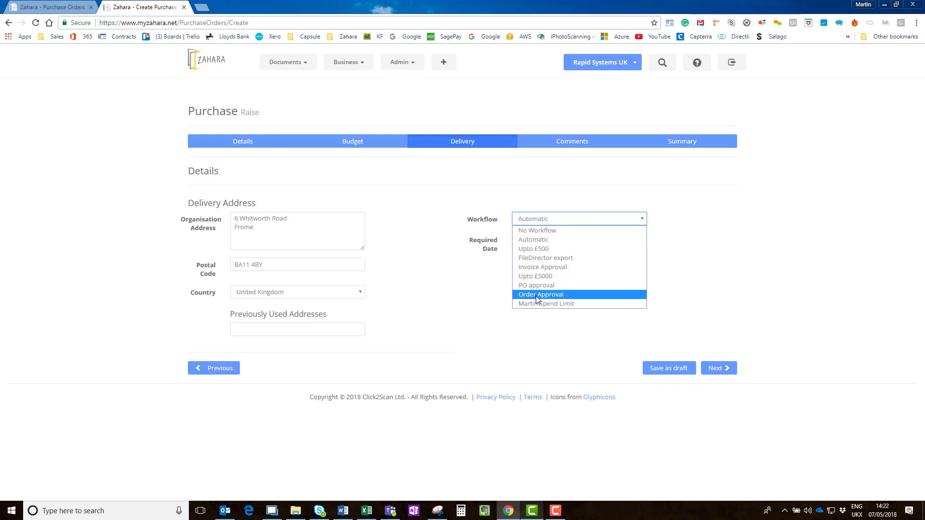
left_click(536, 295)
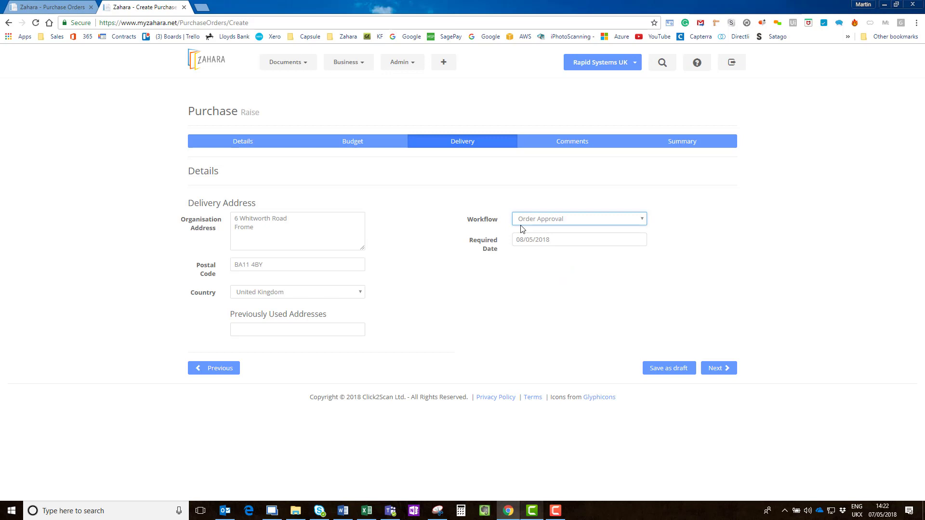
Step: On the comments stage, enter the internal comment "just a test for demo video" and the supplier comment "Just a test - don't get excited!"
left_click(721, 368)
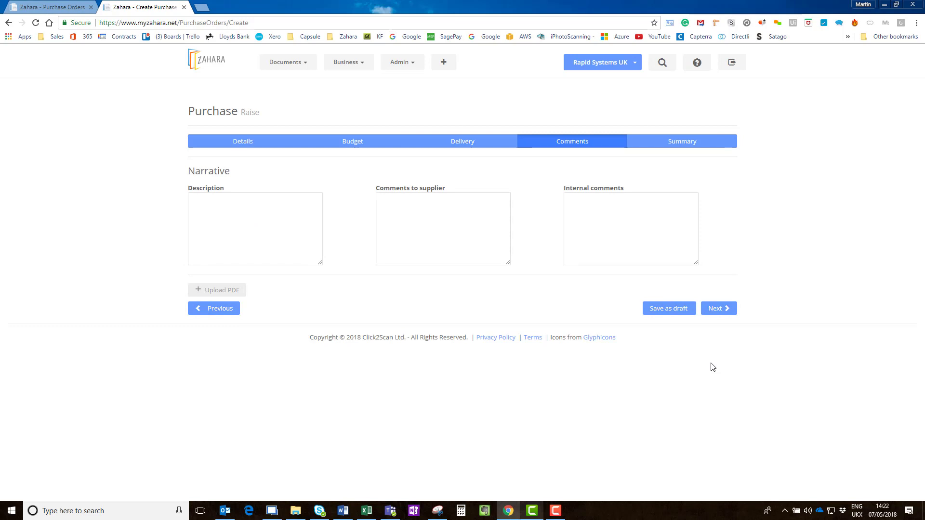
left_click(611, 224)
type("ju")
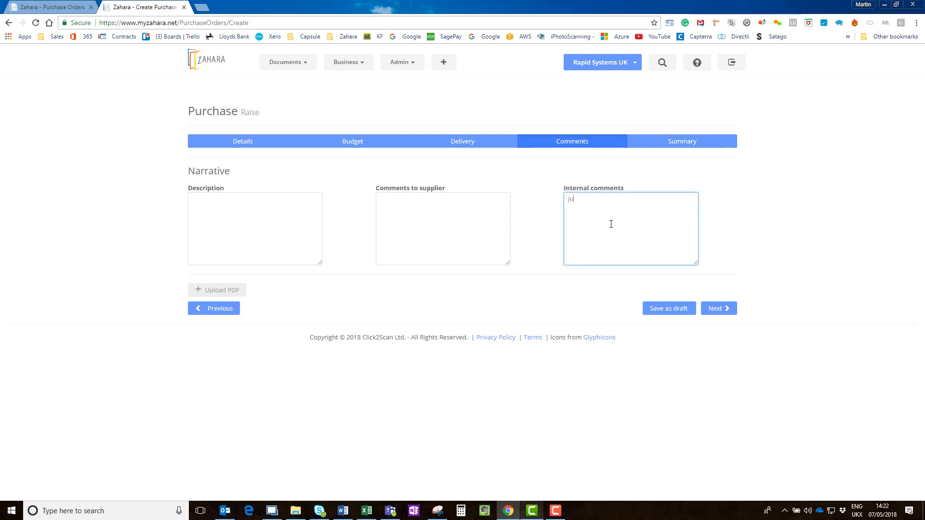
type("s a test")
key("BackSpace")
key("BackSpace")
key("BackSpace")
key("BackSpace")
key("BackSpace")
key("BackSpace")
key("BackSpace")
key("BackSpace")
key("BackSpace")
key("BackSpace")
type("ust a test for demo video")
left_click(392, 202)
type("Just a test - don't get excited!")
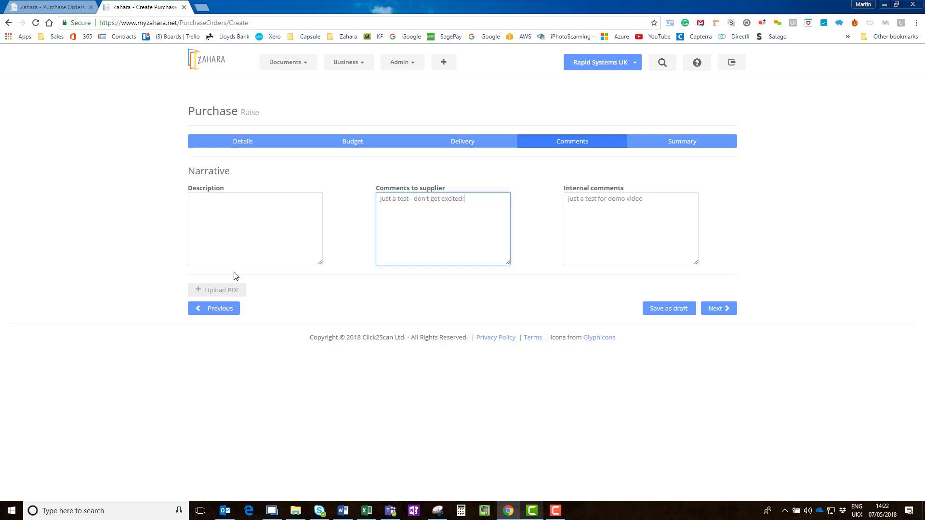
Step: Examine the document types and file chooser for attaching a PDF to the order, without uploading a file
left_click(221, 291)
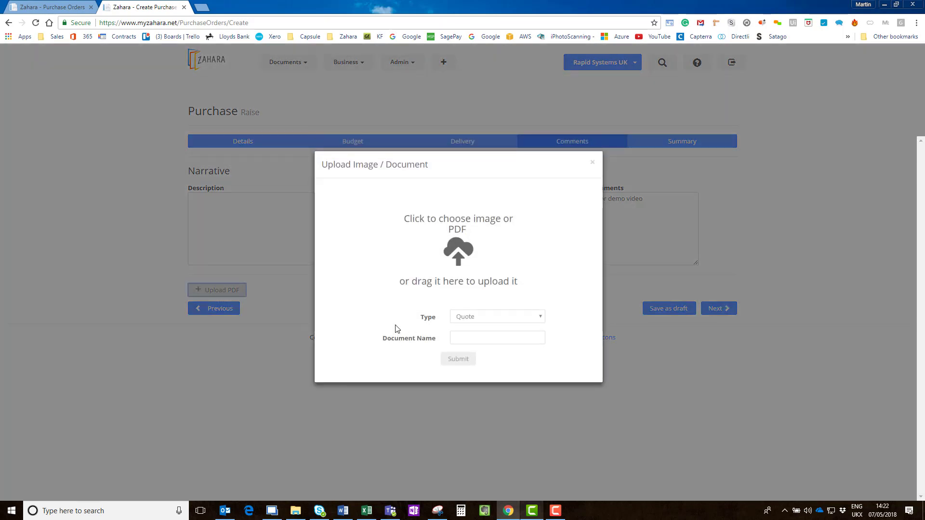
left_click(463, 318)
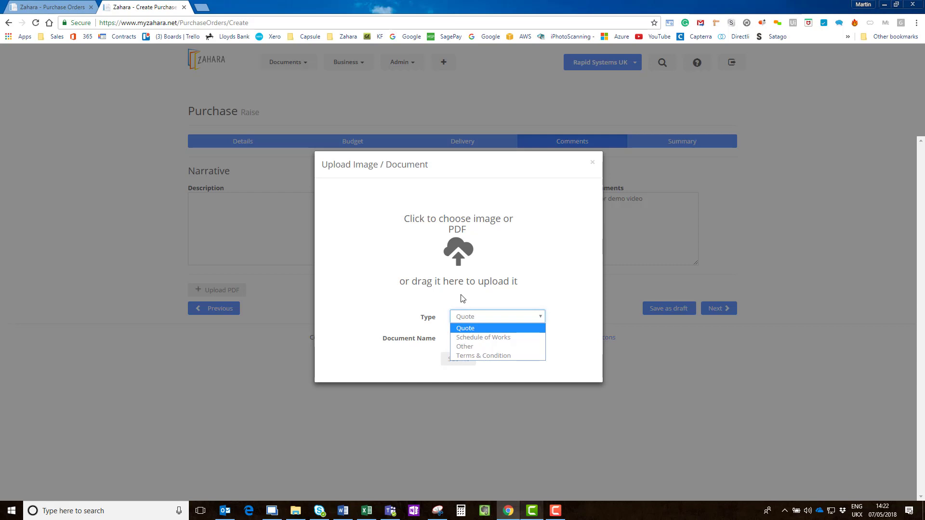
left_click(462, 298)
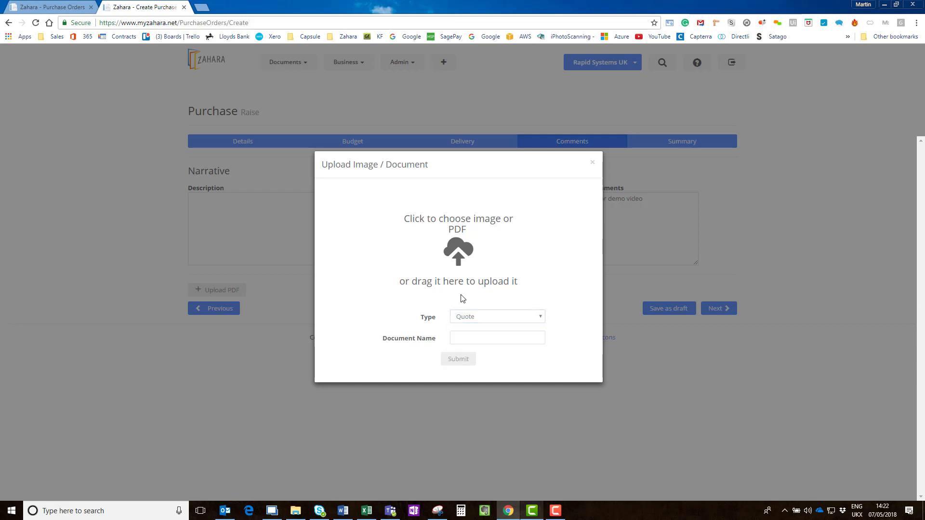
left_click(472, 320)
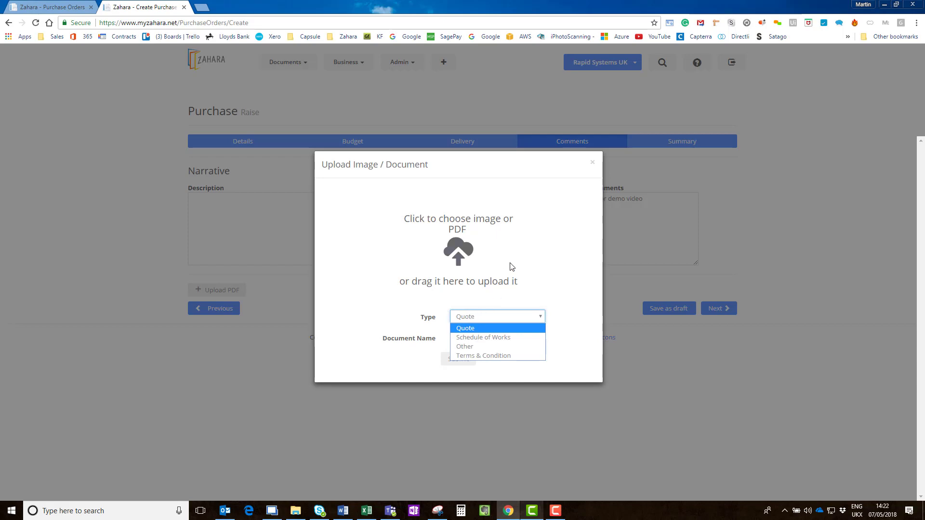
left_click(458, 251)
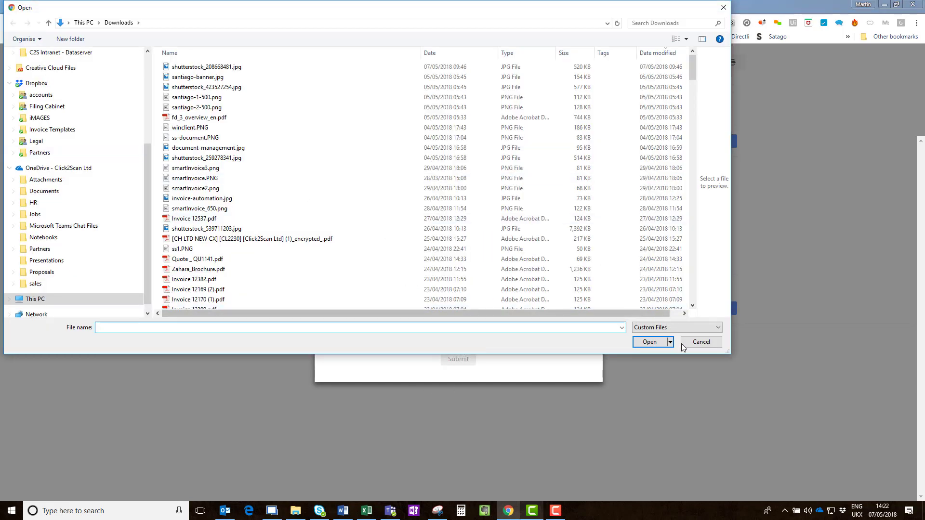
left_click(701, 342)
left_click(591, 163)
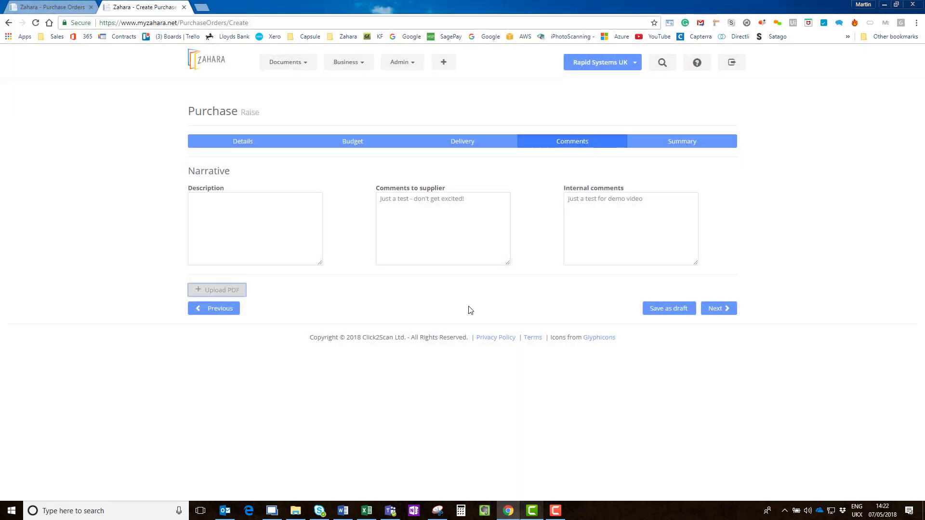
Step: Proceed to the order summary, review its line items and comments, and raise the purchase
left_click(726, 308)
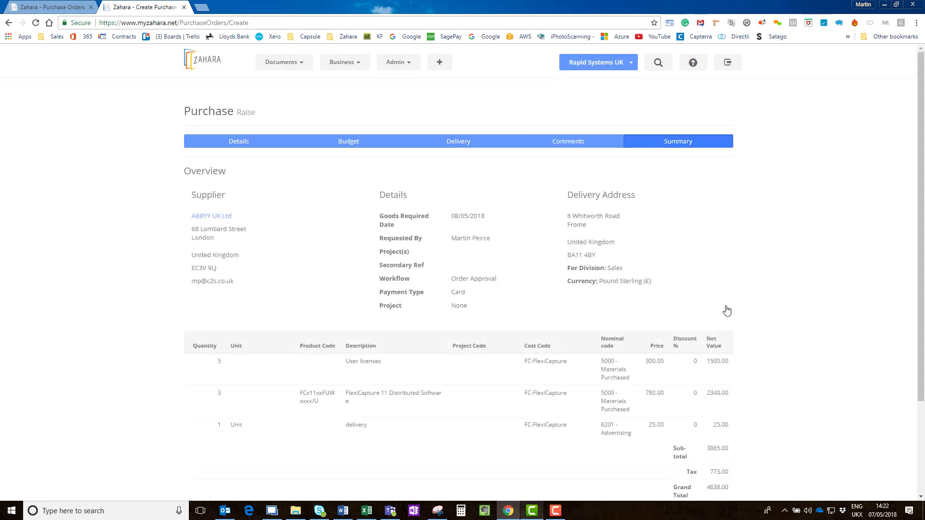
scroll(741, 317, "down", 3)
scroll(742, 319, "up", 1)
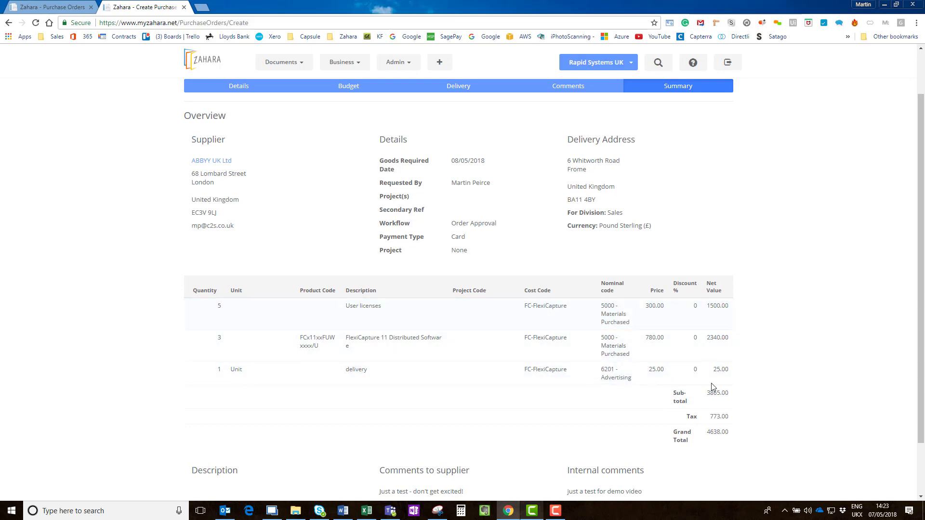
scroll(391, 421, "down", 1)
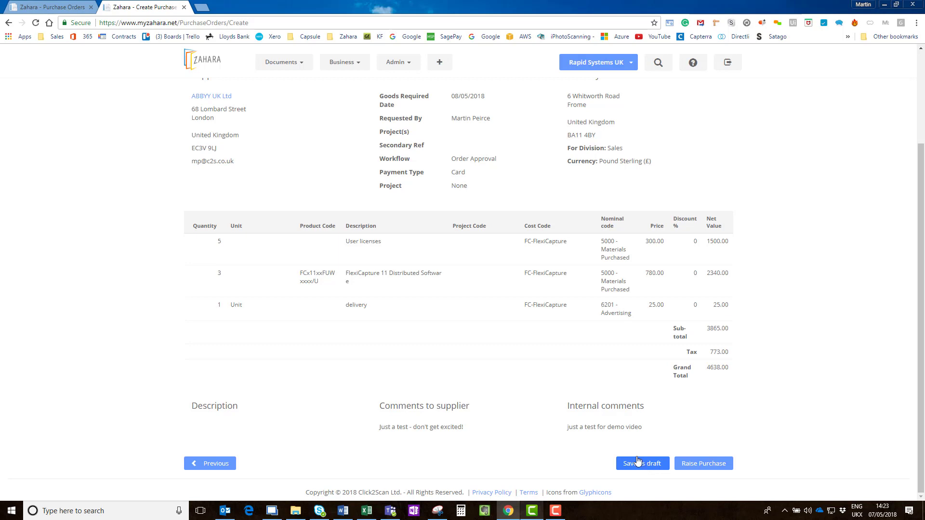
left_click(693, 465)
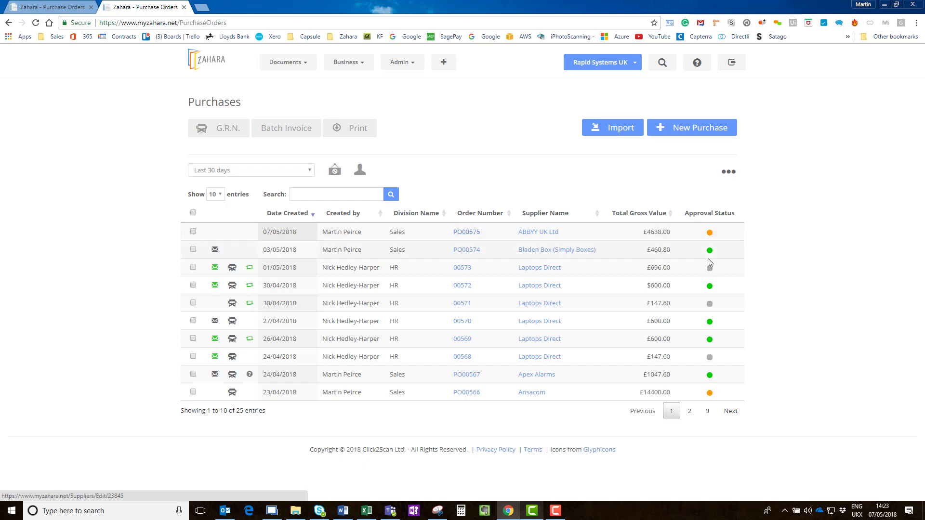
Step: Check the workflow progress of the new ABBYY UK Ltd order and open the order to review its details and document history
left_click(709, 234)
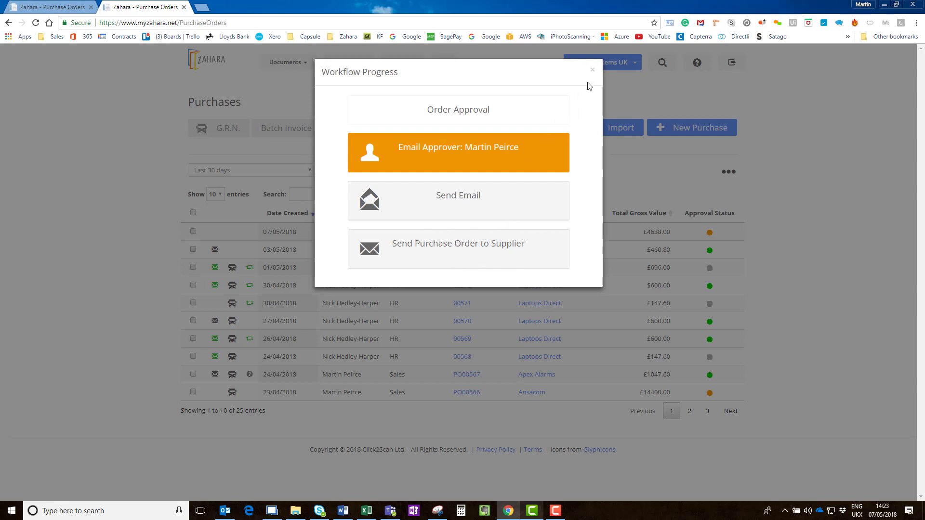
left_click(593, 69)
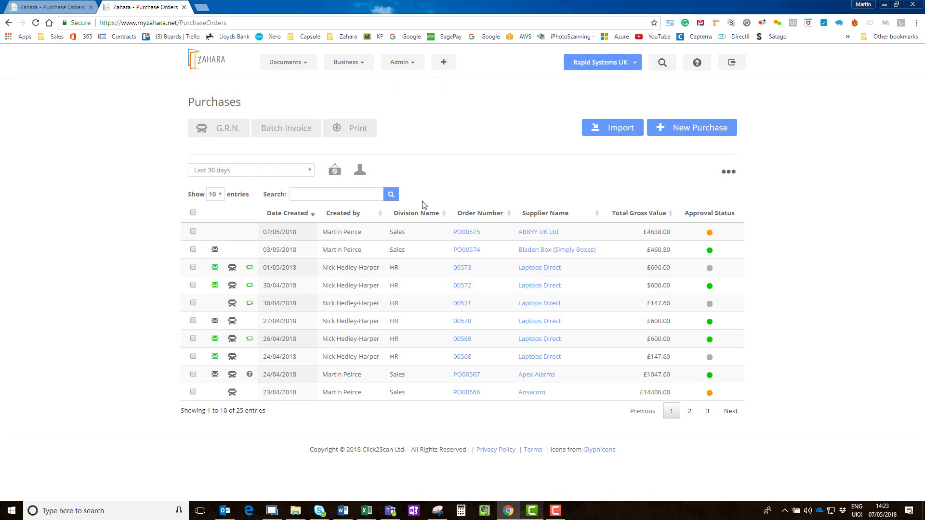
left_click(460, 232)
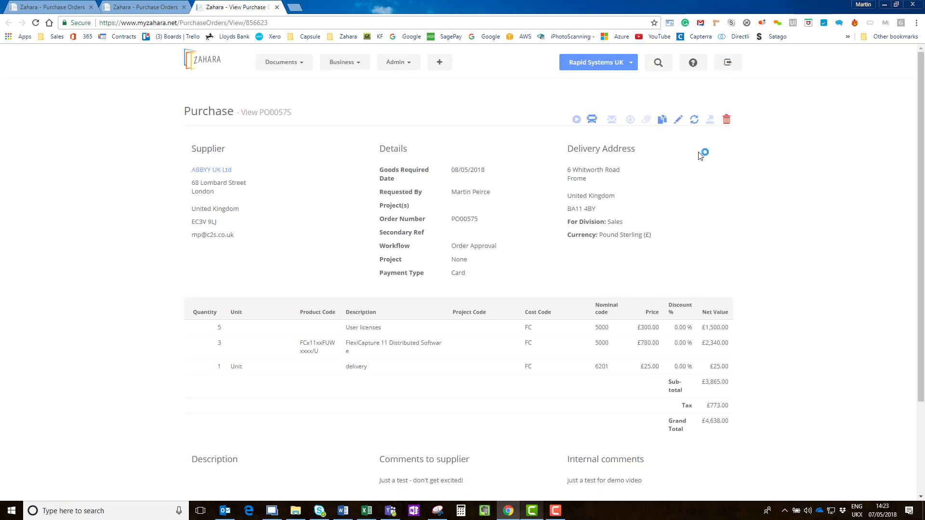
scroll(409, 215, "down", 3)
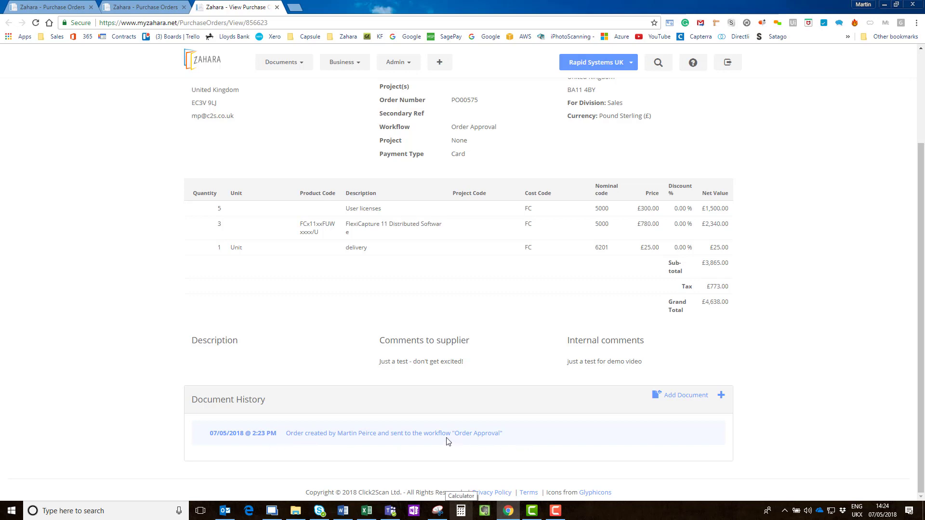
scroll(445, 440, "up", 3)
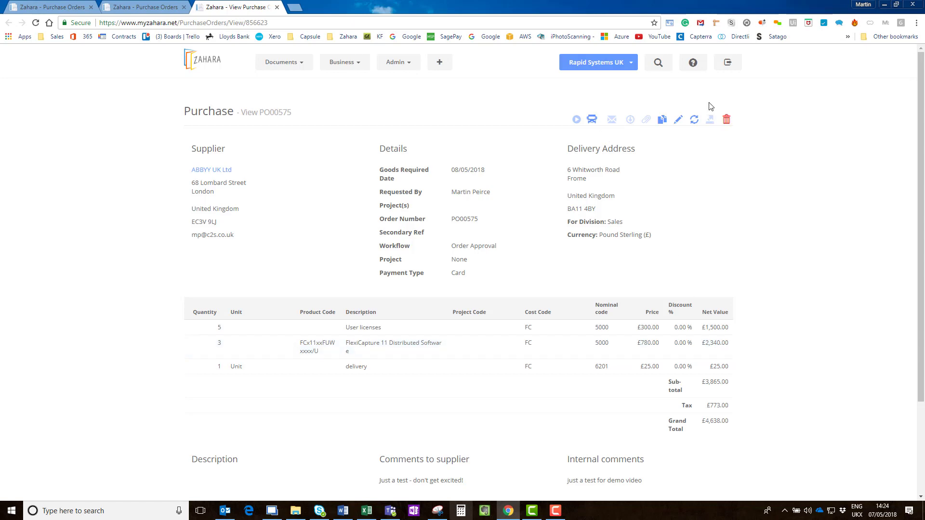
Step: Return to the purchases list and recheck the ABBYY UK Ltd order's remaining workflow stages
left_click(289, 62)
left_click(291, 78)
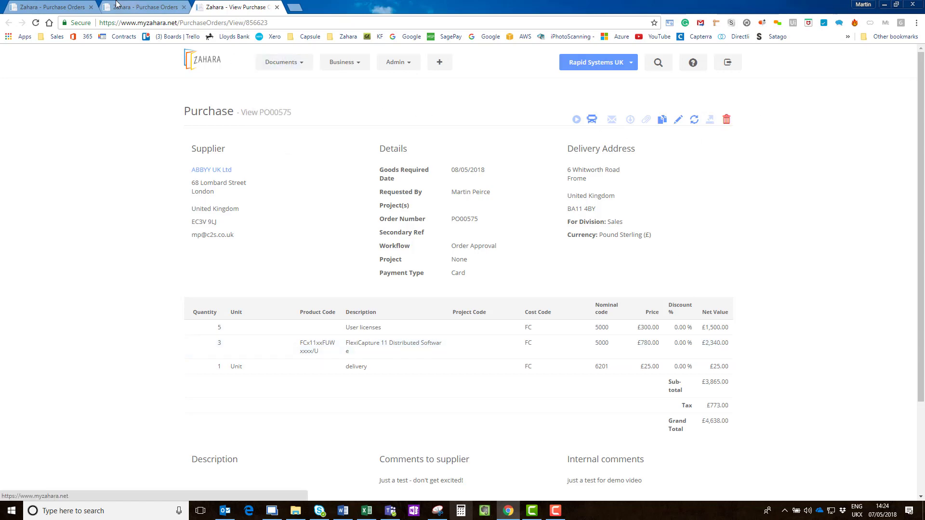
left_click(709, 232)
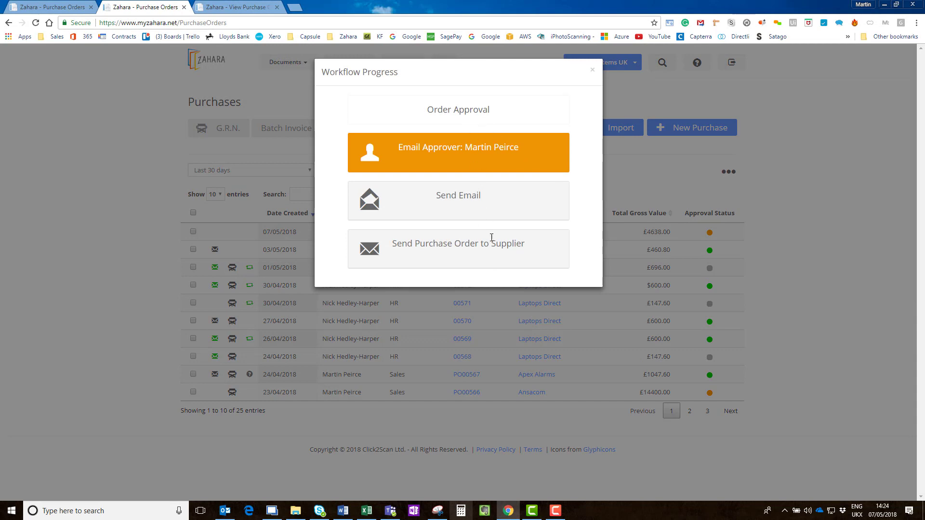
left_click(593, 72)
Step: Open the Sales division's settings from business management, review its budget details, and open its Order Approval process for editing
left_click(347, 62)
left_click(352, 91)
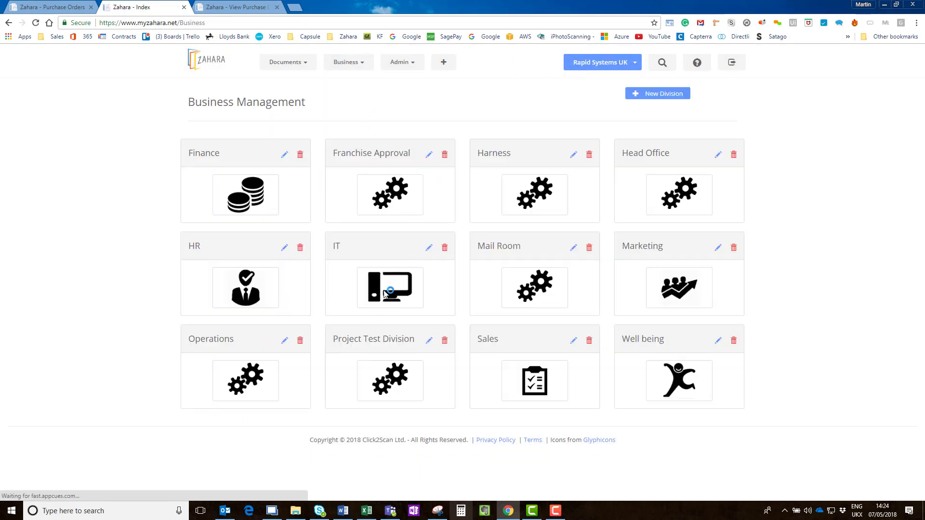
left_click(573, 341)
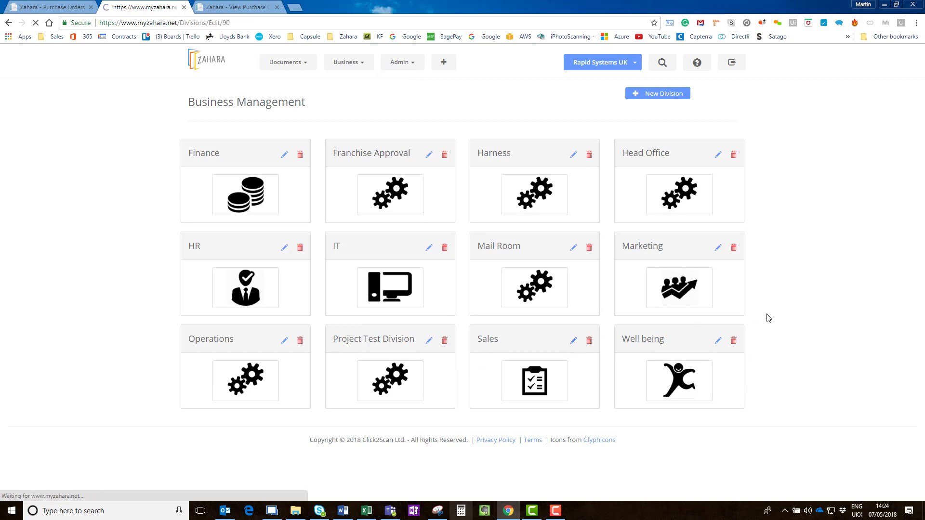
scroll(395, 284, "down", 10)
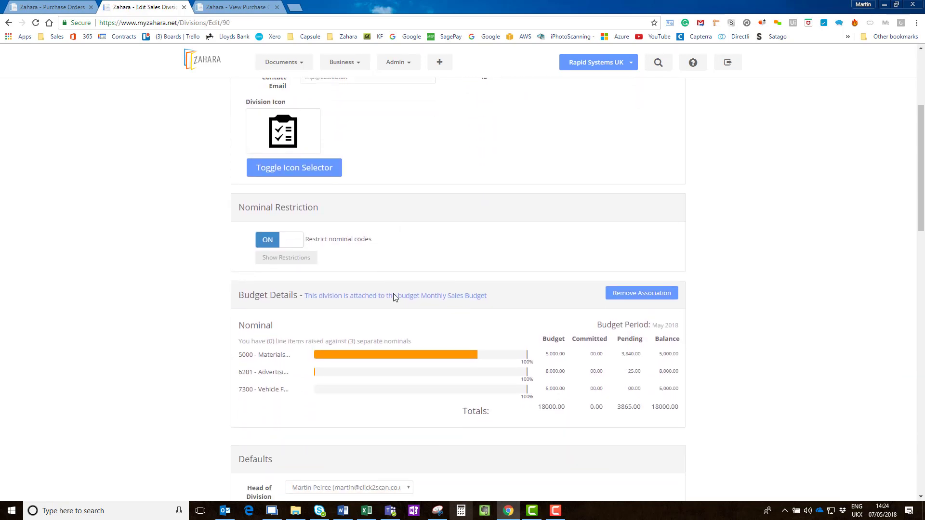
scroll(393, 301, "down", 7)
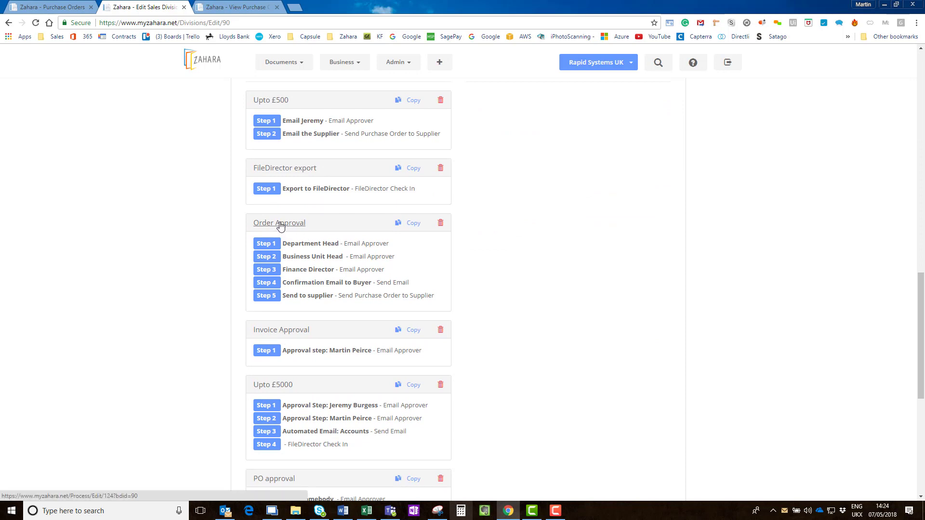
left_click(279, 225)
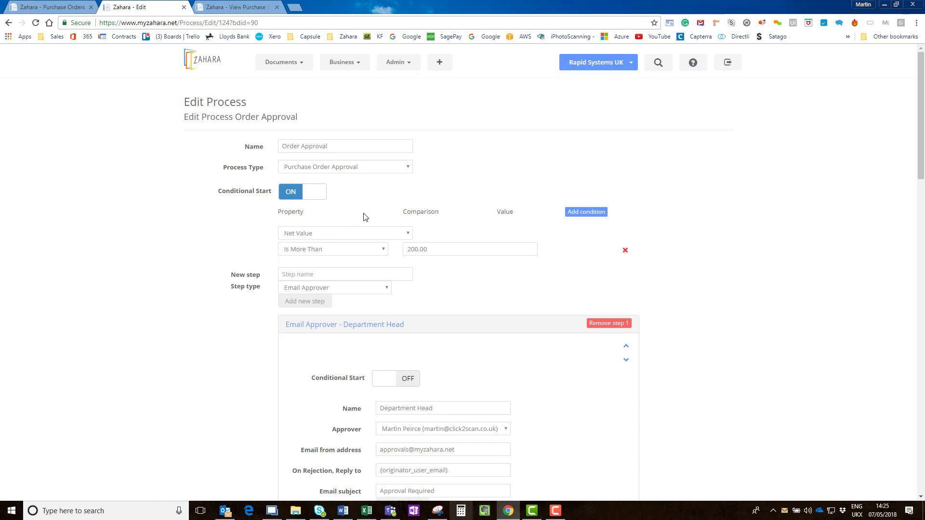
Step: Review the properties available for the Order Approval process's start condition and the settings of the Department Head step
left_click(370, 238)
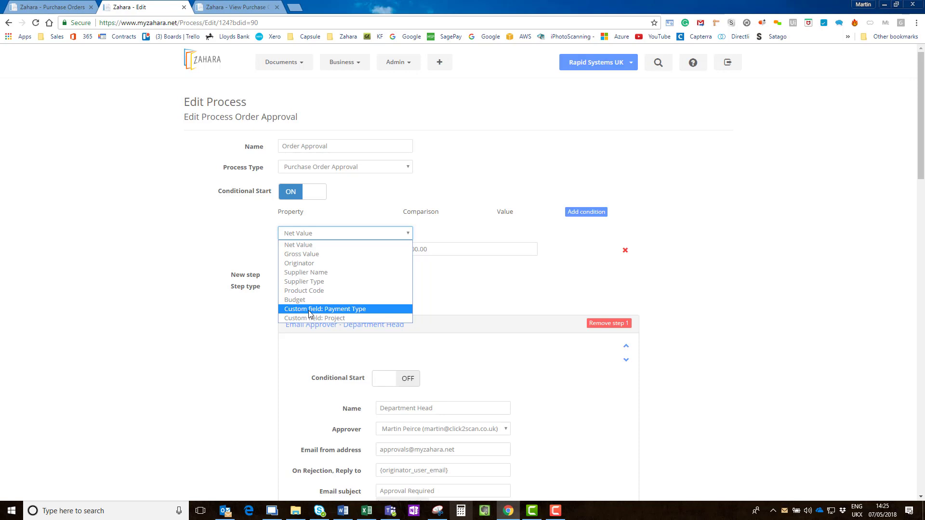
left_click(356, 201)
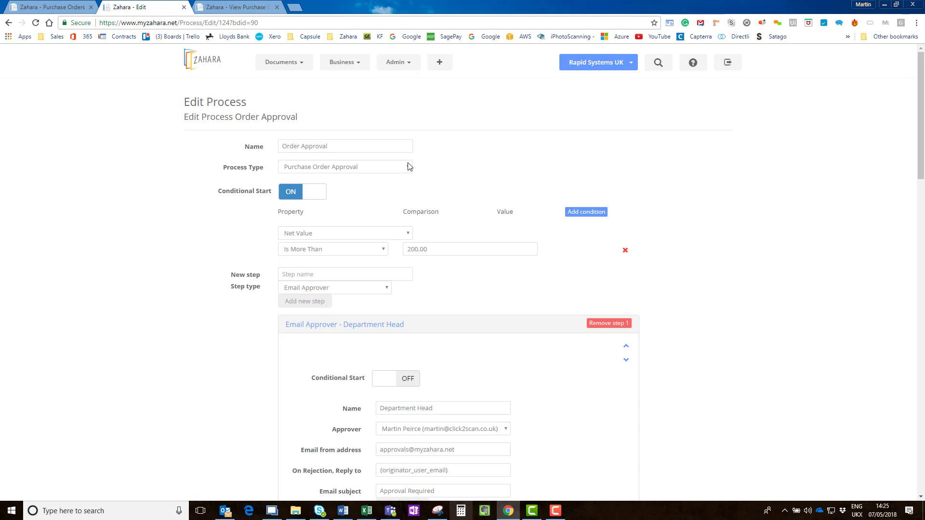
scroll(482, 159, "down", 3)
scroll(484, 159, "down", 1)
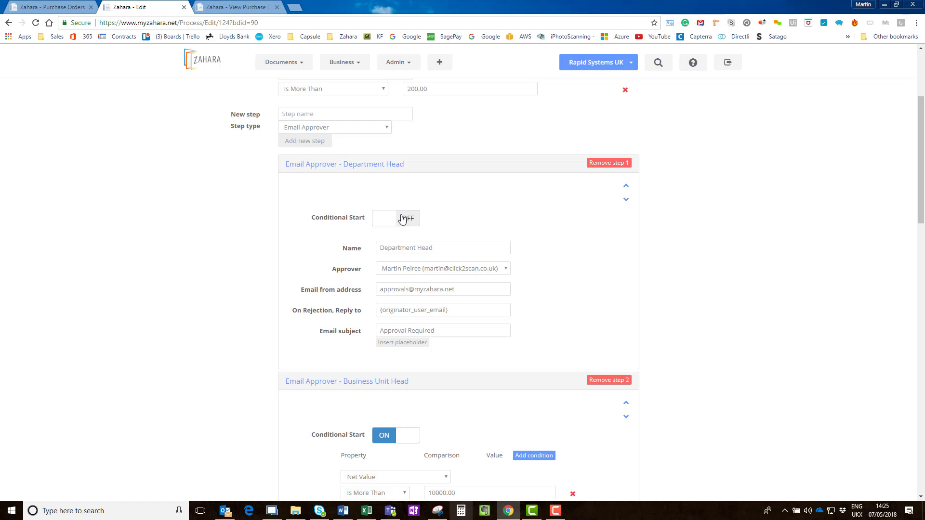
Step: Assign a different user from the list as approver of the Business Unit Head step
scroll(402, 221, "down", 4)
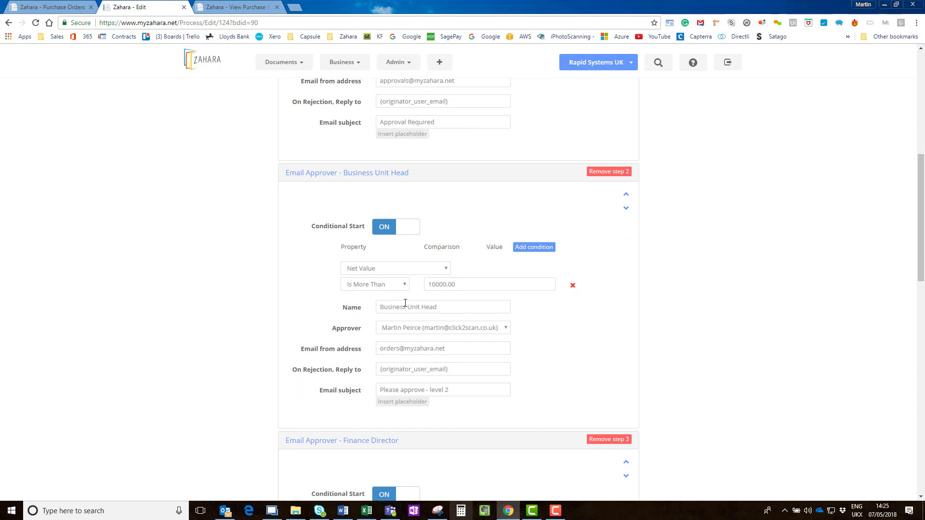
left_click(464, 328)
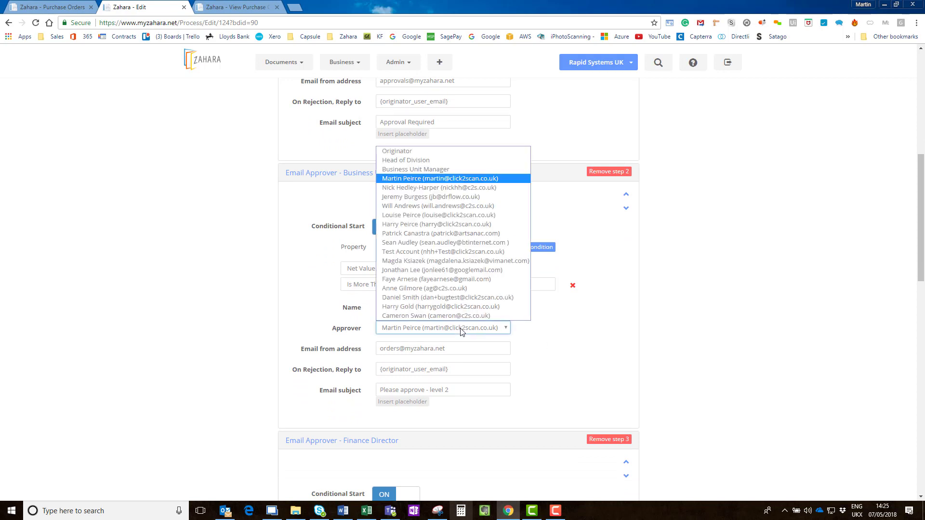
left_click(427, 243)
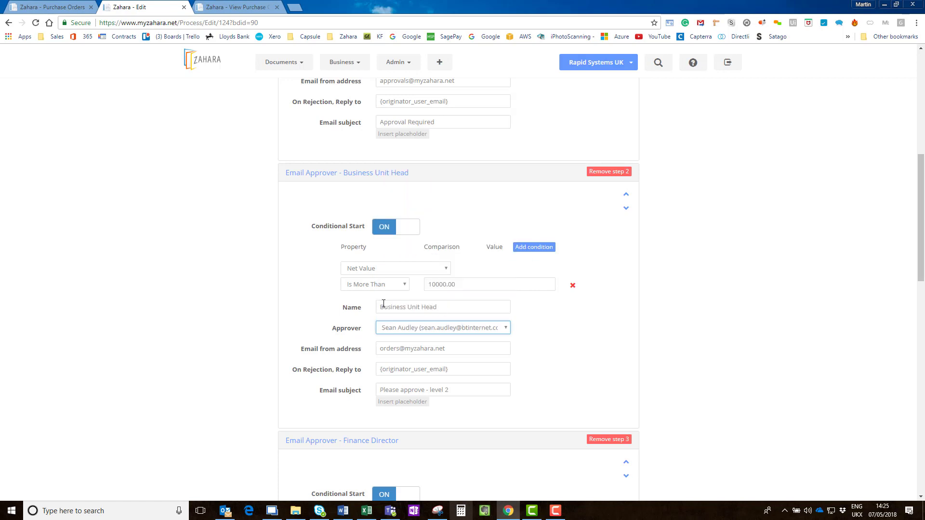
left_click(433, 328)
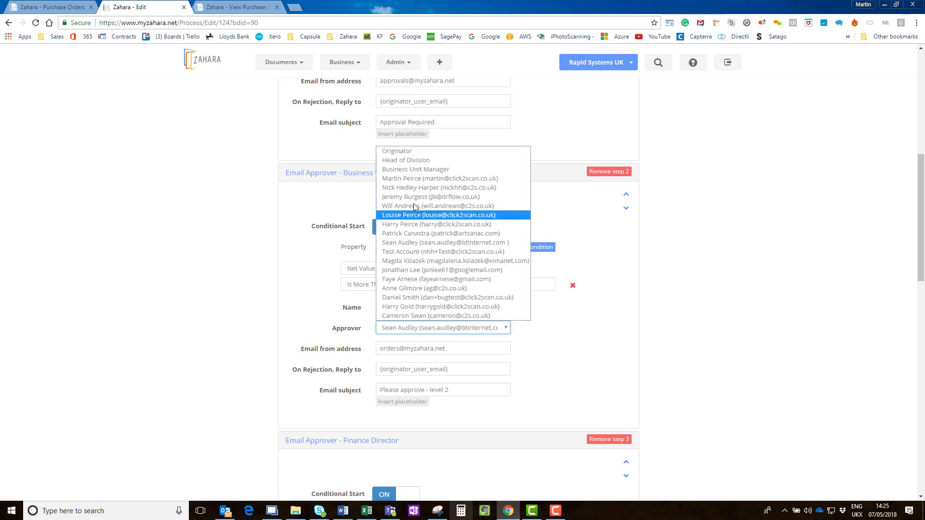
left_click(604, 354)
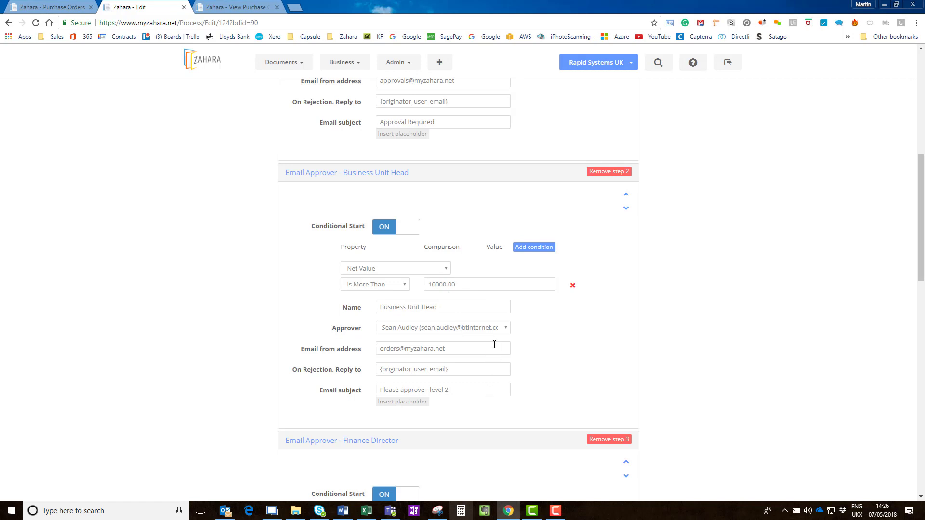
Step: Review the Finance Director step and the properties available for its start condition, leaving Net Value selected
scroll(494, 344, "down", 6)
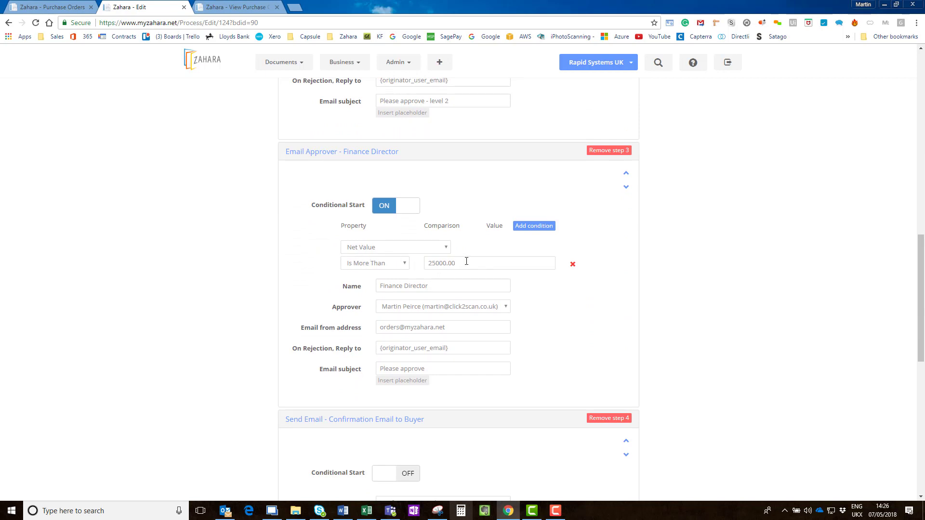
left_click(385, 250)
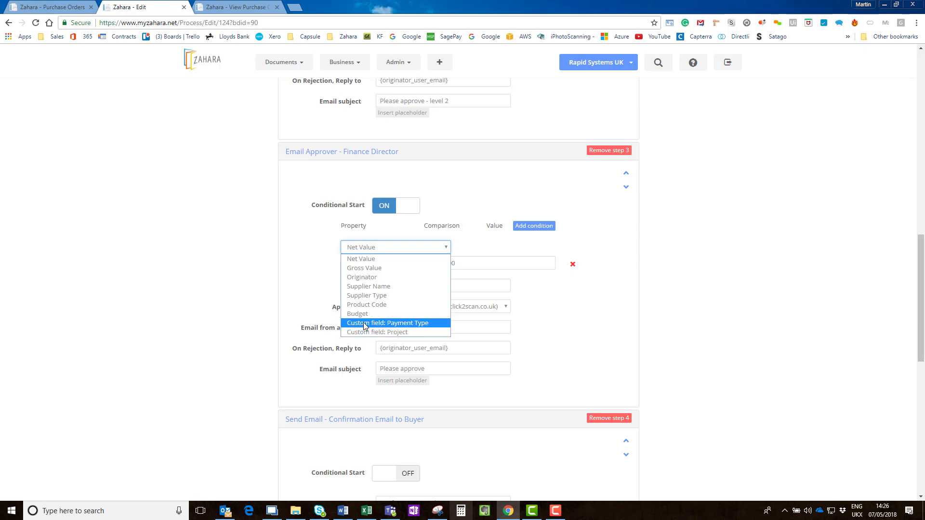
left_click(572, 334)
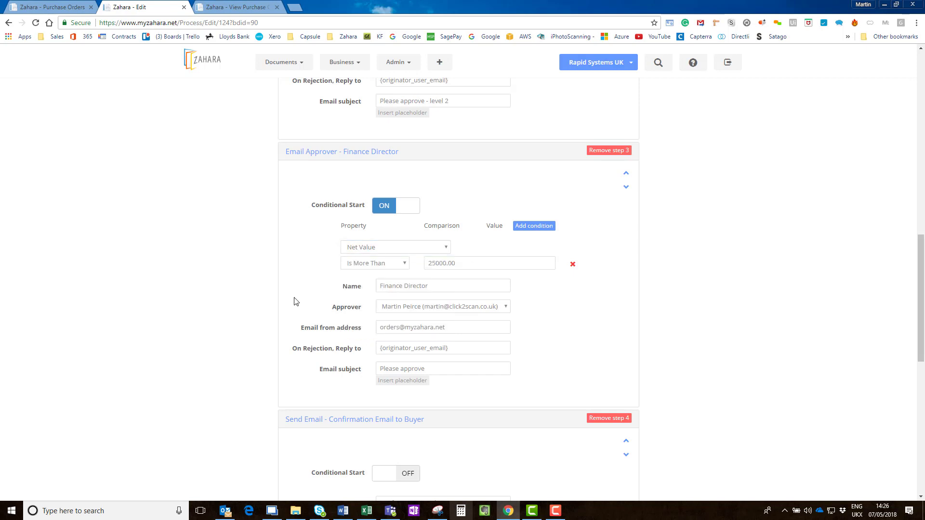
Step: Enlarge the email message box of the Confirmation Email to Buyer step to read more of its text
scroll(525, 339, "down", 1)
scroll(525, 339, "down", 3)
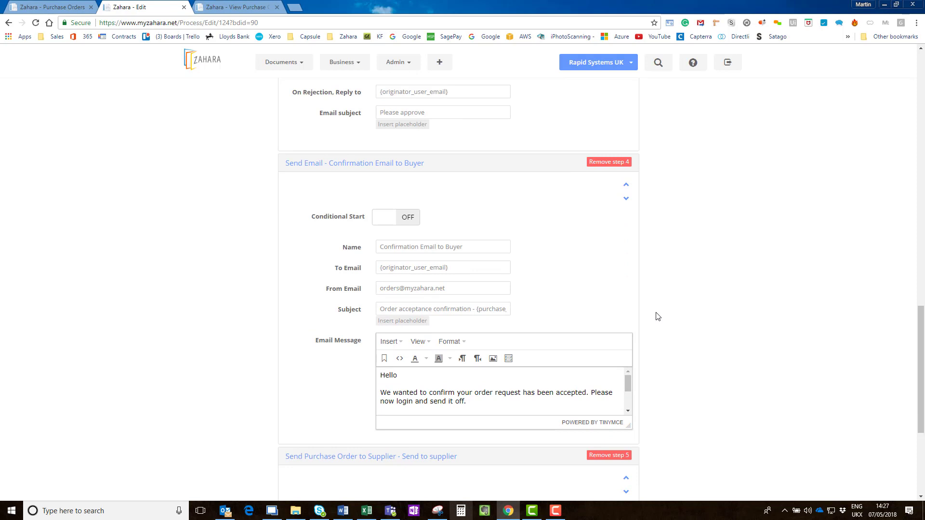
left_click_drag(628, 425, 619, 481)
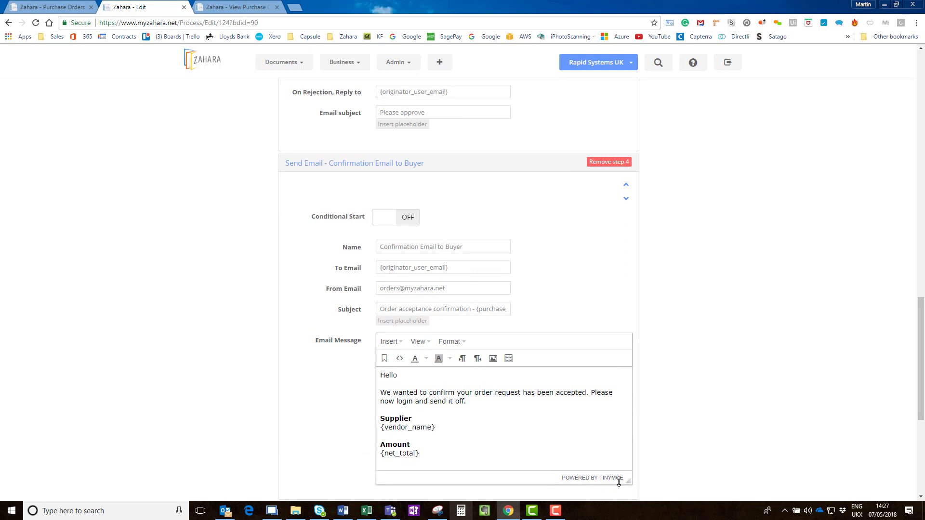
Step: Try out the CC Originator option of the Send to supplier step, switching it on and back off
scroll(496, 299, "down", 2)
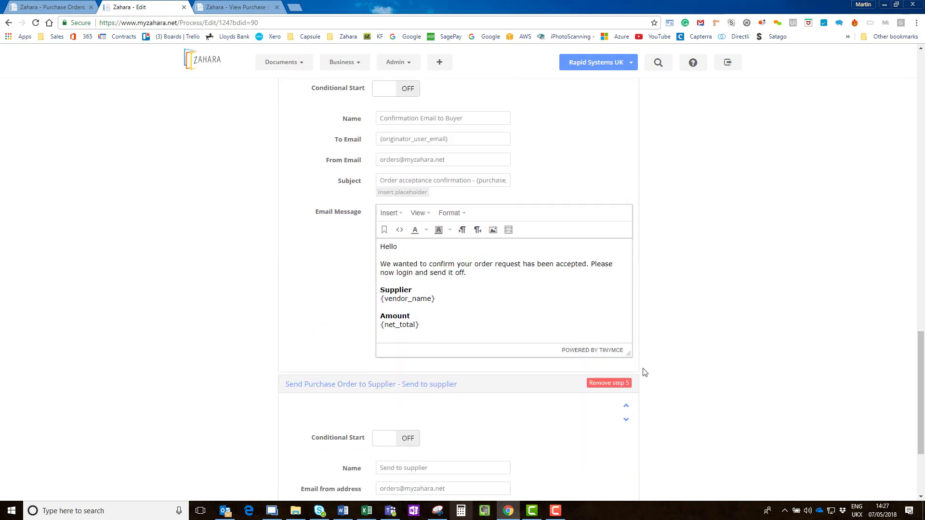
scroll(643, 374, "down", 3)
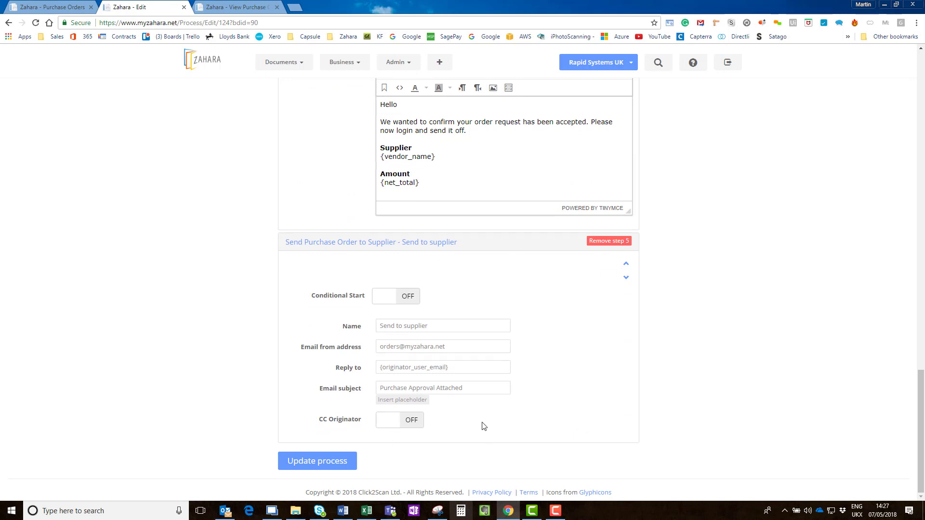
left_click(386, 421)
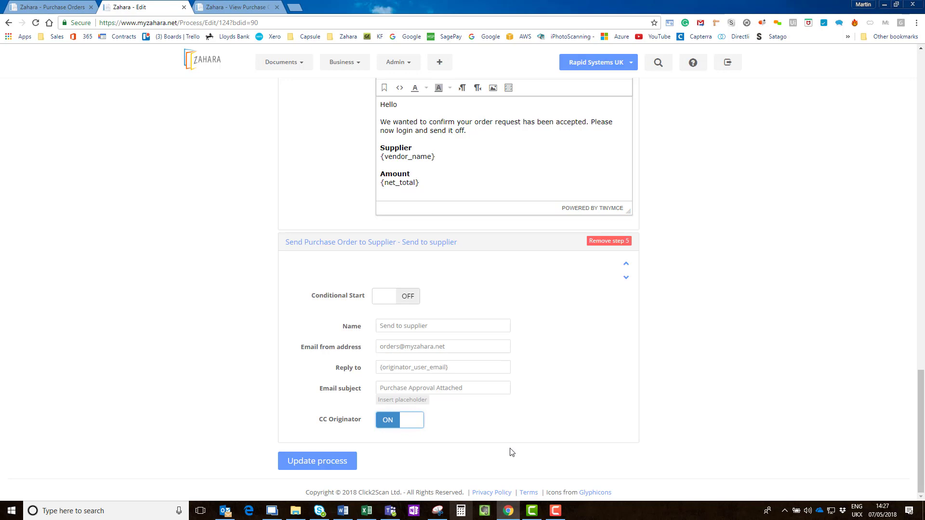
left_click(380, 422)
Step: Review the Order Approval process again, covering its approver steps, the buyer confirmation email, the supplier step and the process start condition
scroll(385, 422, "up", 3)
scroll(390, 420, "up", 5)
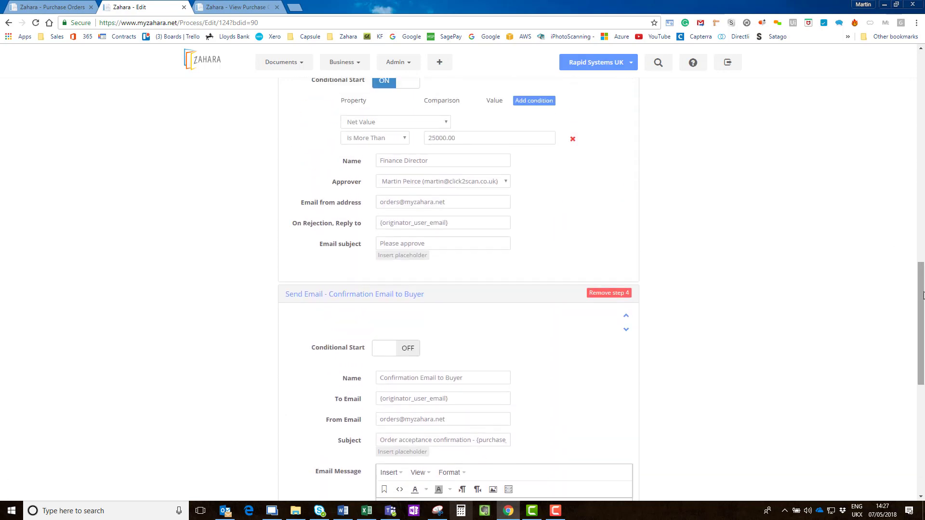
left_click_drag(921, 283, 902, 106)
left_click_drag(916, 190, 913, 483)
scroll(402, 372, "up", 4)
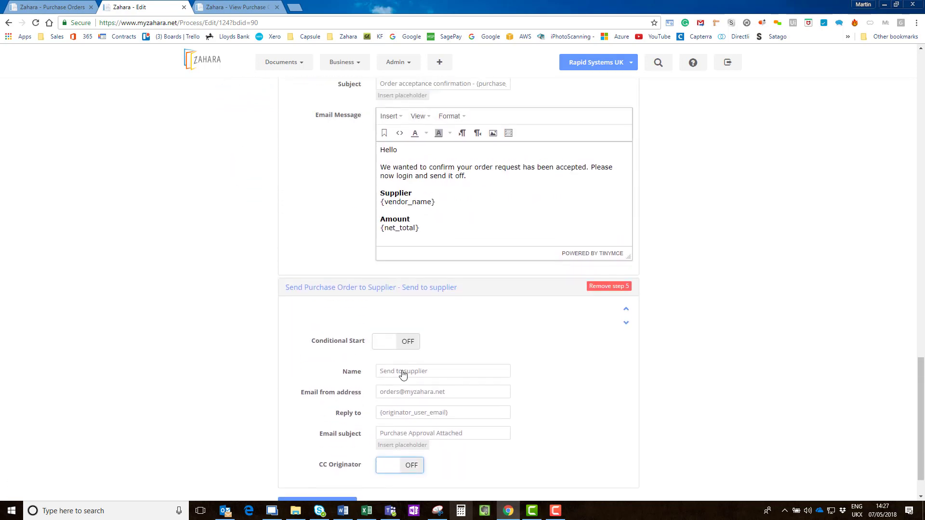
scroll(401, 354, "up", 7)
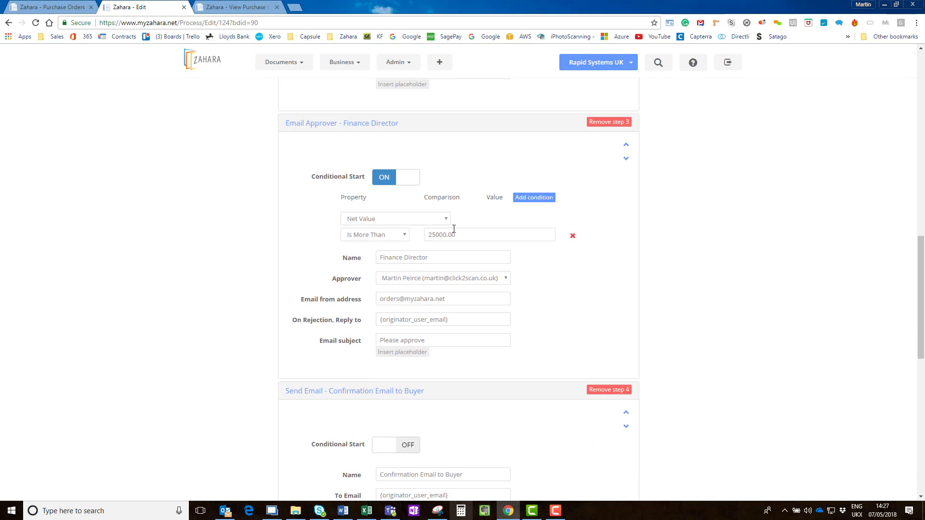
scroll(424, 221, "up", 3)
scroll(493, 242, "up", 10)
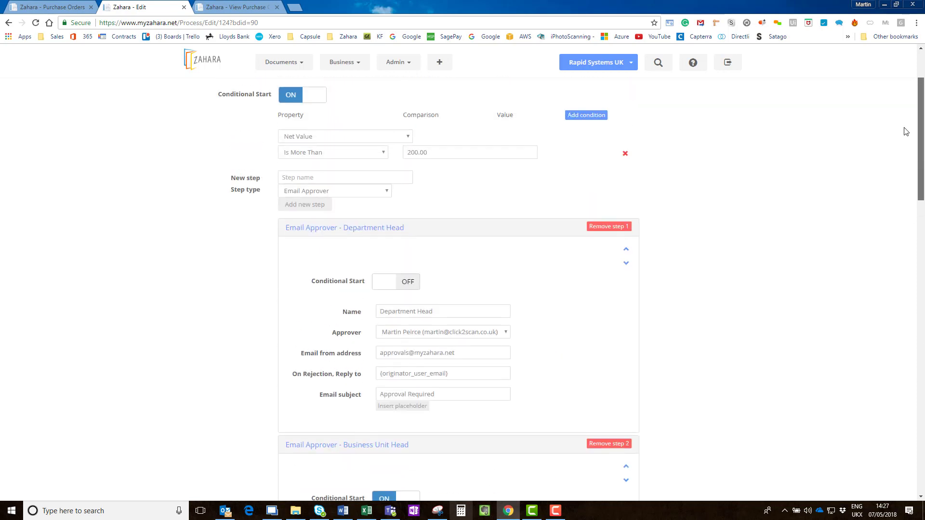
scroll(902, 127, "down", 2)
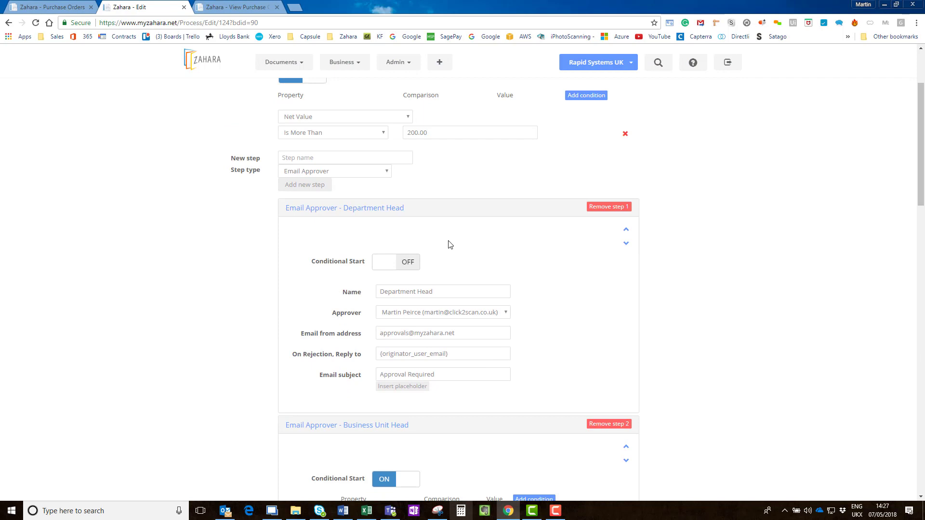
left_click_drag(914, 203, 909, 399)
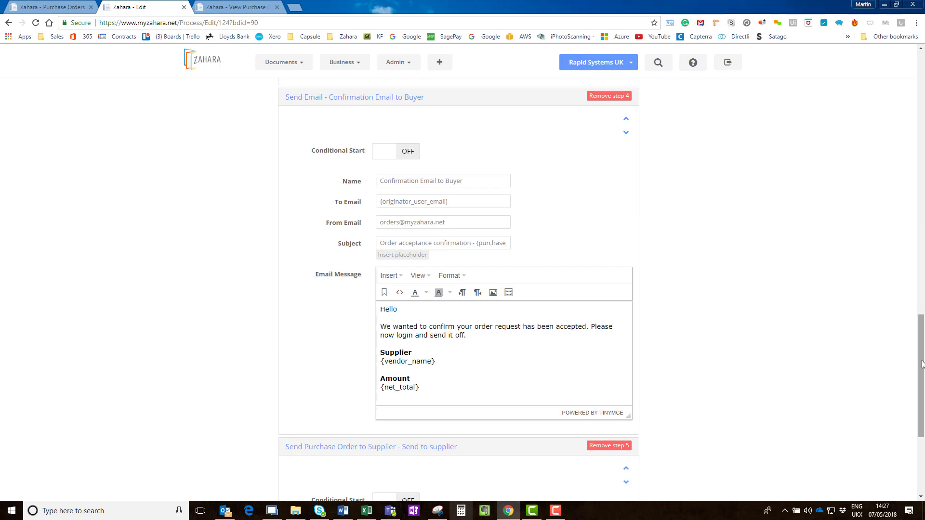
left_click_drag(919, 354, 908, 232)
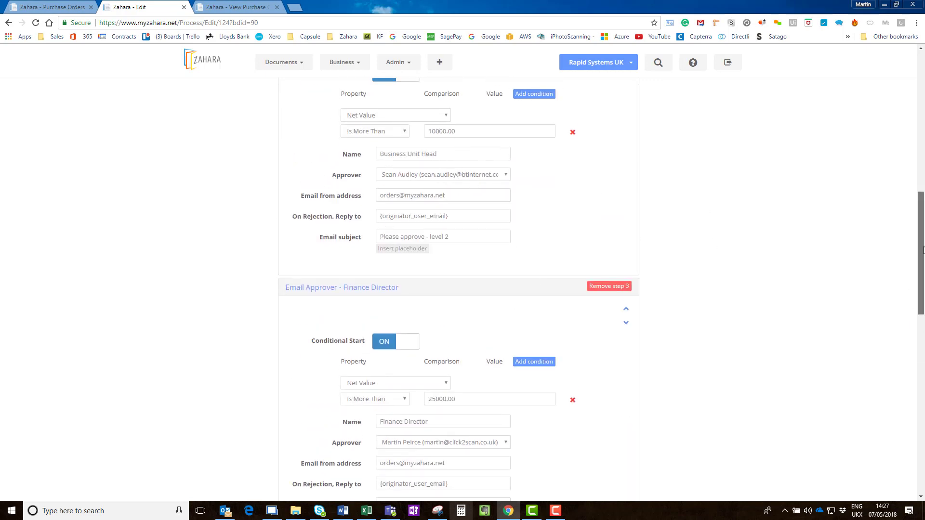
left_click_drag(920, 247, 895, 106)
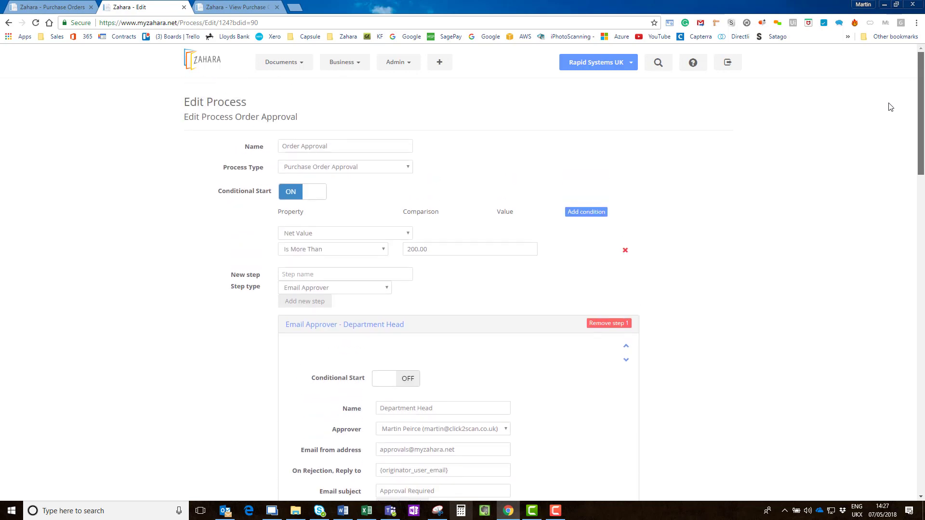
Step: Switch to Outlook, maximize it, read the Approval Required email for the ABBYY UK Ltd order and open its detailed review
left_click(225, 511)
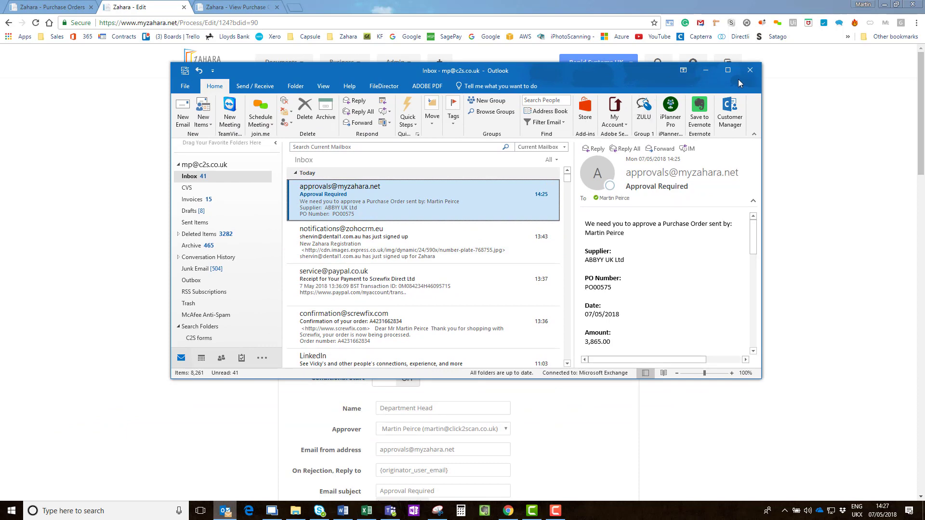
left_click(727, 70)
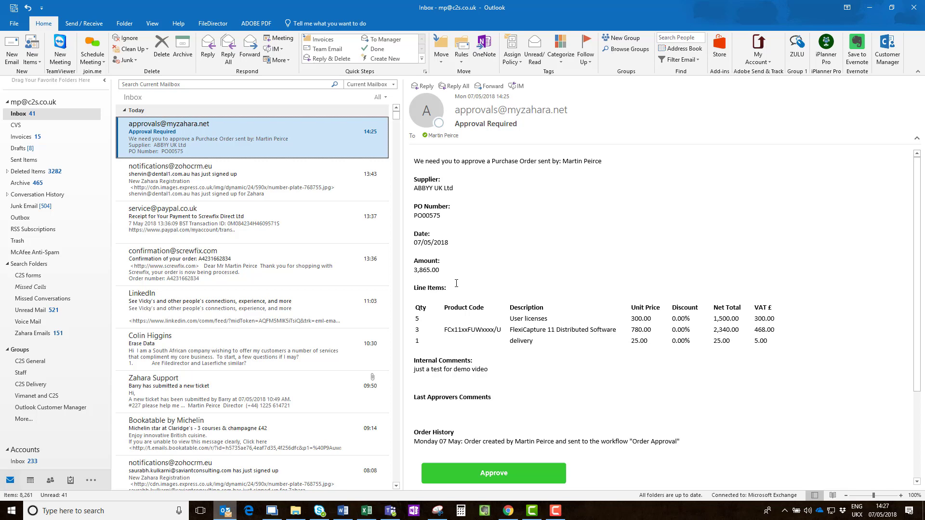
scroll(470, 318, "down", 3)
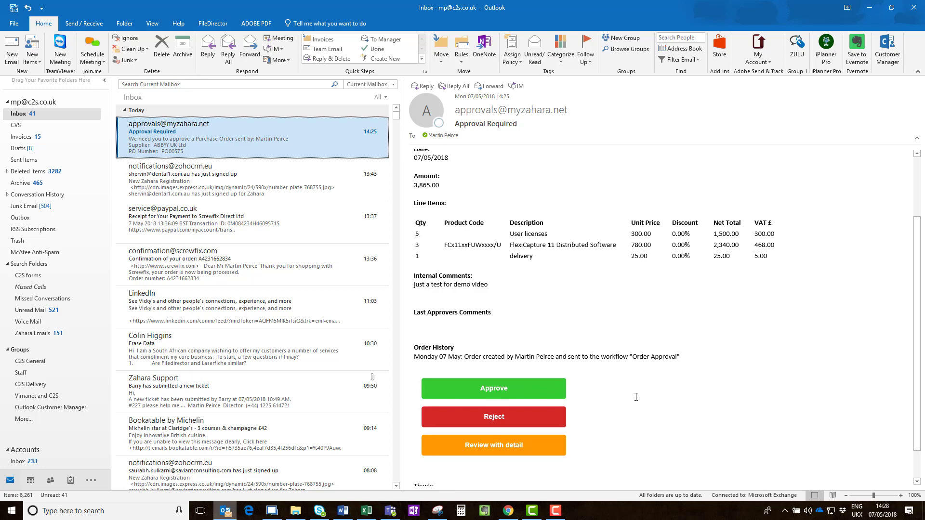
left_click(480, 445)
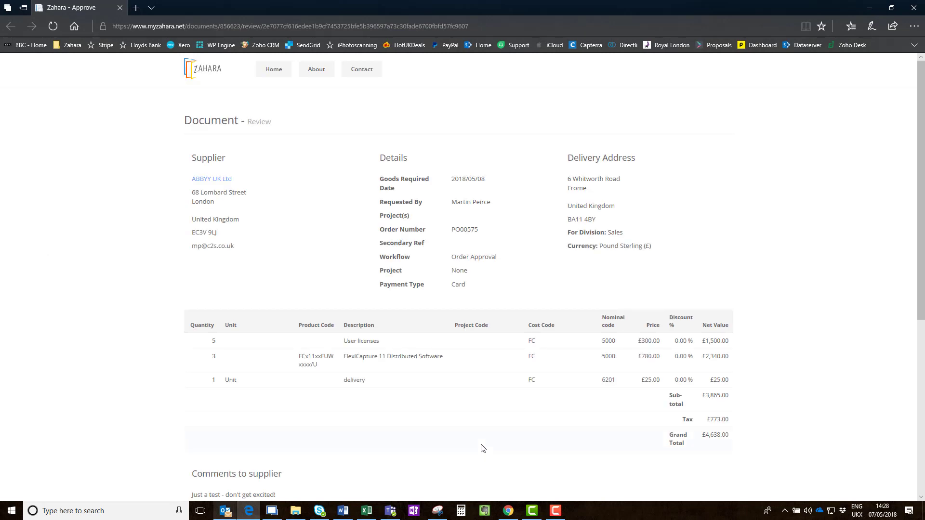
Step: Check the order's line items, document history and division budget lines, approve it, and return to Zahara in Chrome
scroll(411, 276, "down", 5)
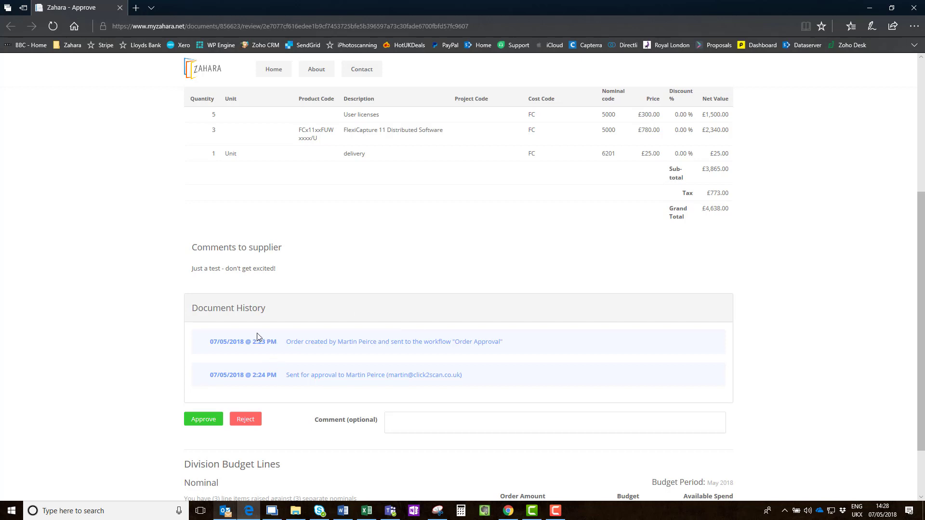
scroll(280, 349, "down", 2)
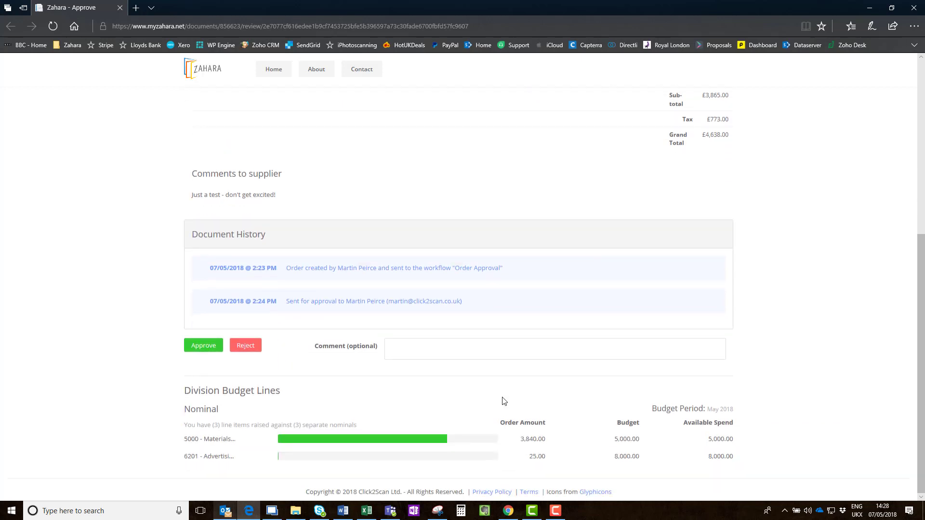
scroll(484, 403, "up", 1)
scroll(496, 401, "up", 3)
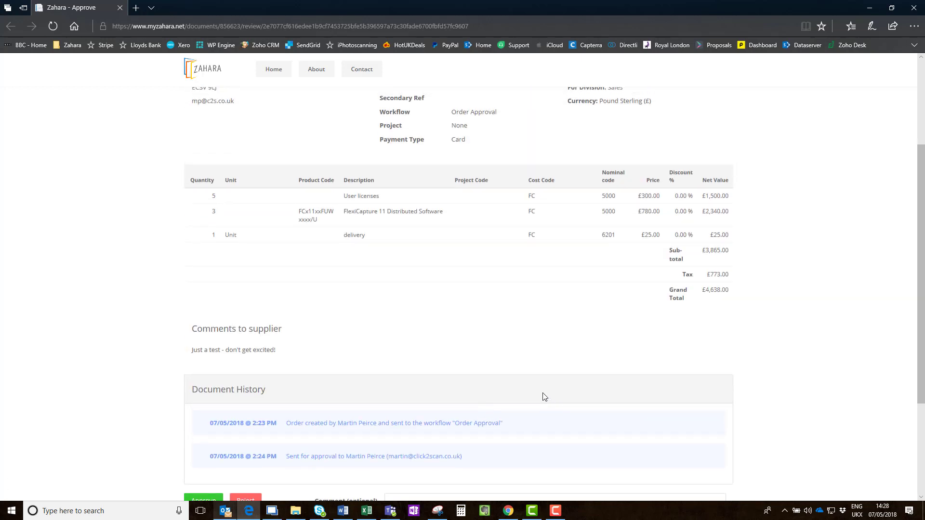
scroll(543, 398, "down", 4)
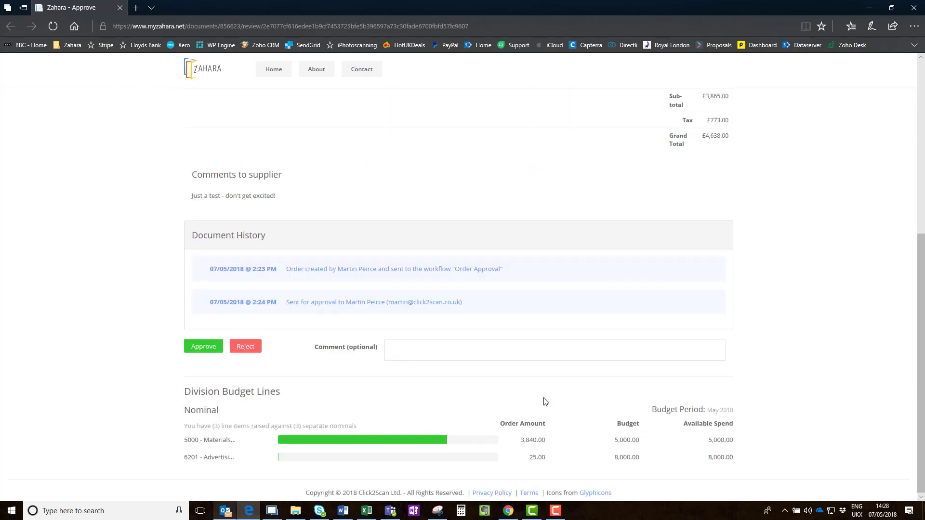
left_click(201, 347)
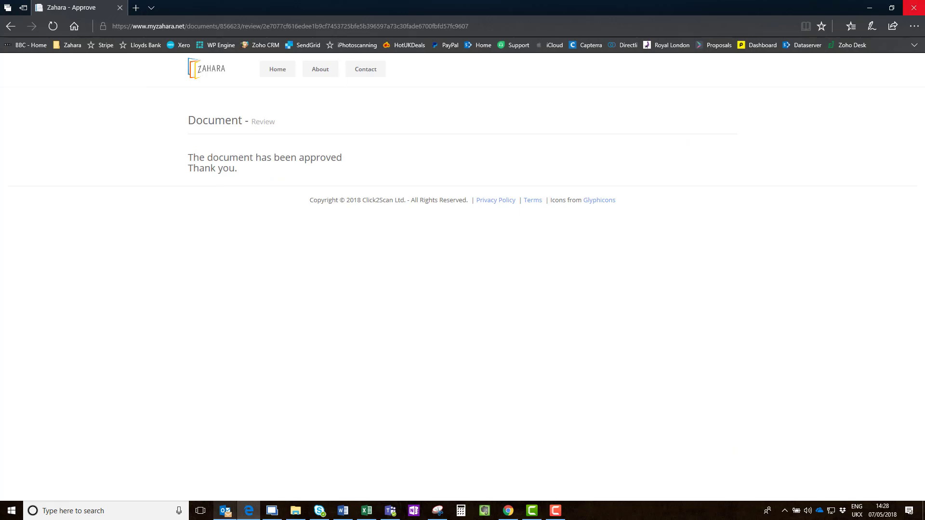
left_click(913, 7)
left_click(870, 7)
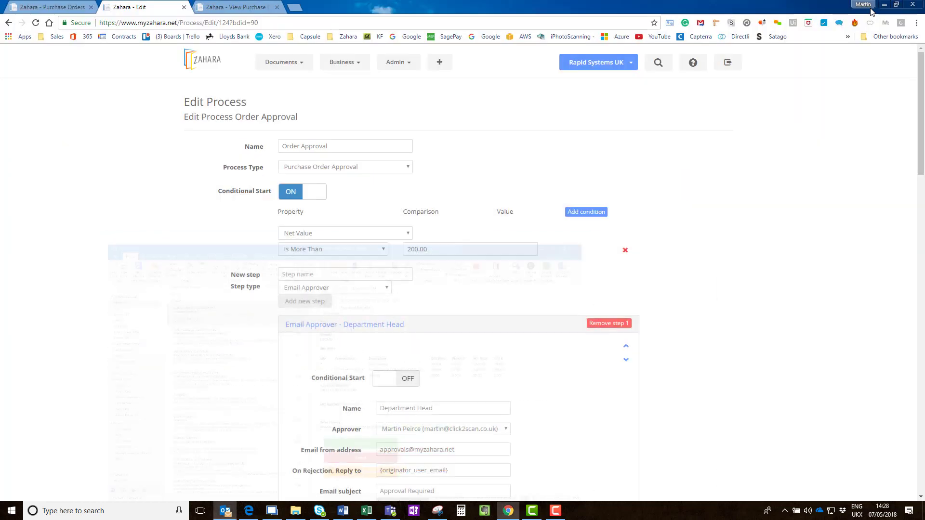
Step: Open the purchases list and examine the workflow progress of the ABBYY UK Ltd order
left_click(191, 59)
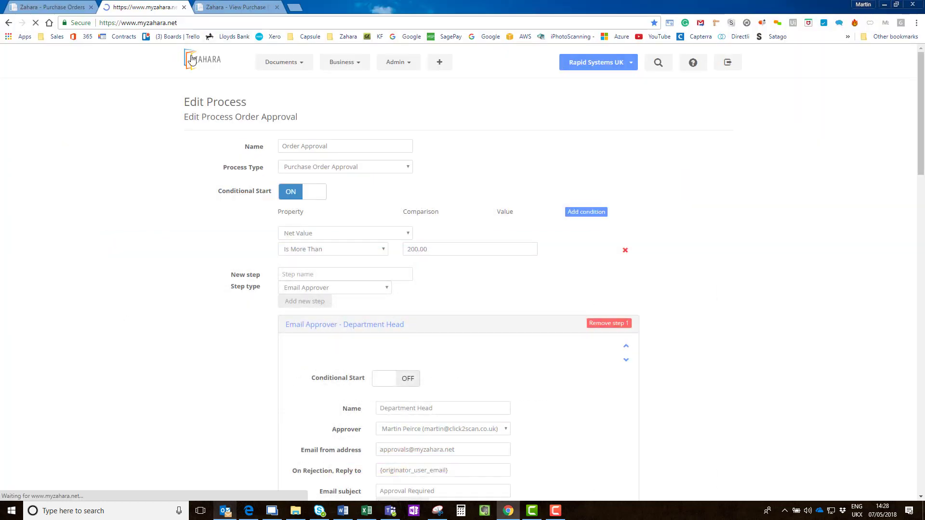
left_click(284, 65)
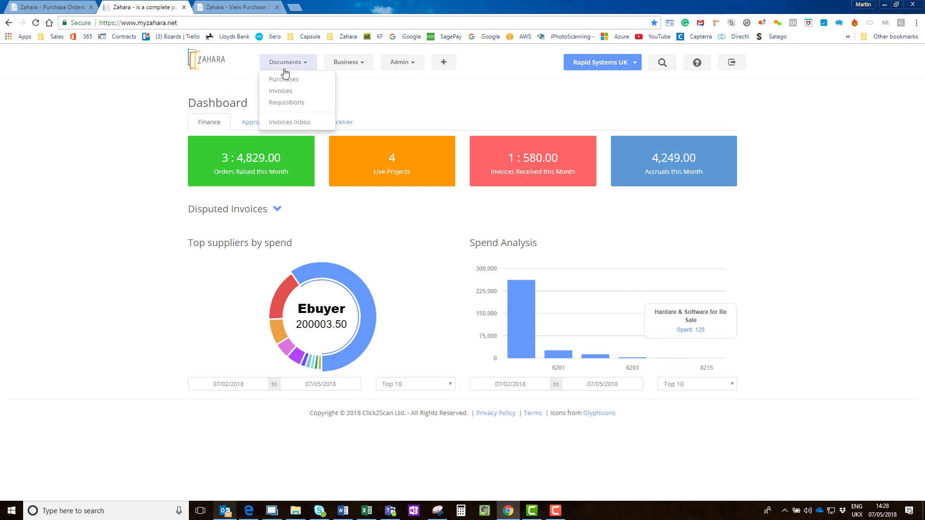
left_click(277, 80)
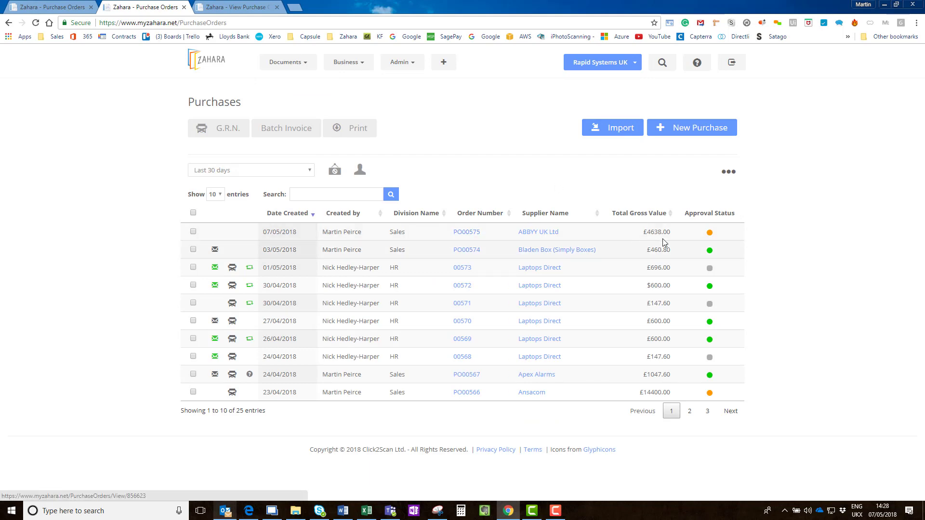
left_click(710, 233)
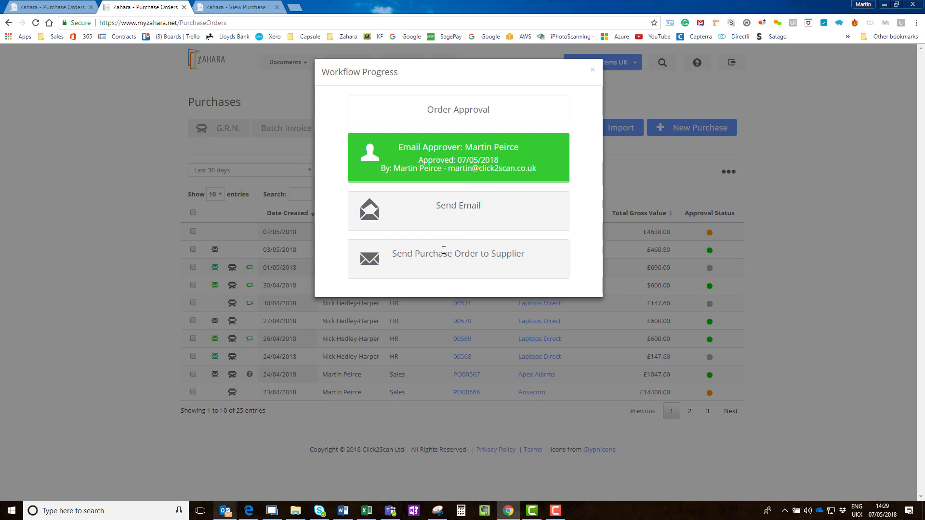
left_click(592, 71)
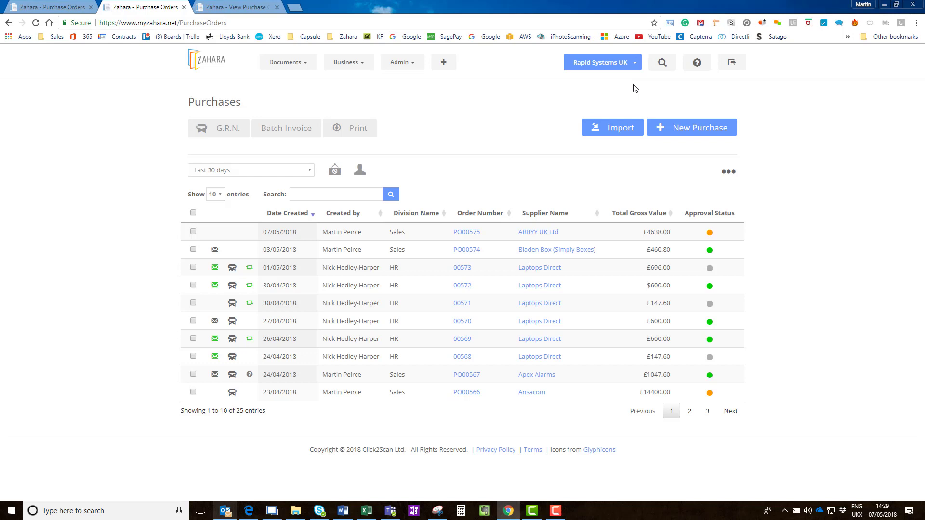
Step: Start a new purchase requisition and search for the product DDF482Z to buy
left_click(444, 63)
left_click(450, 103)
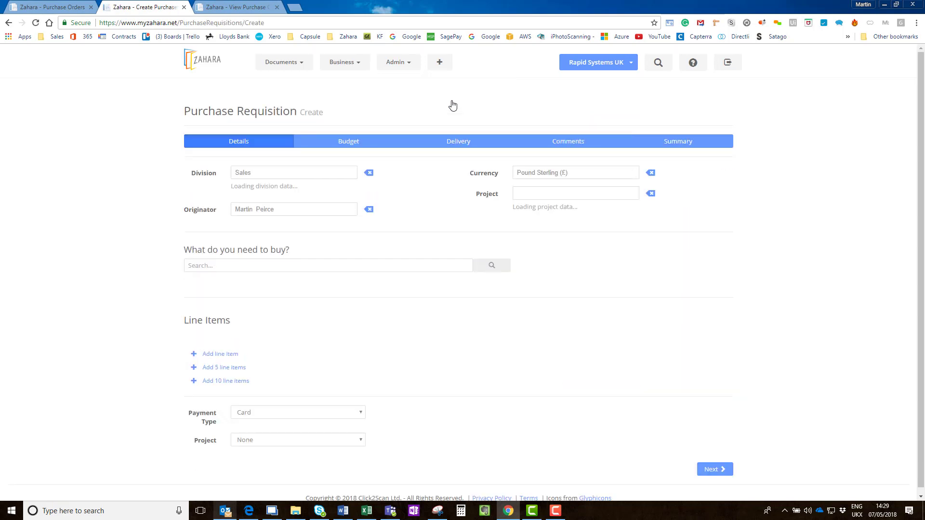
left_click(312, 253)
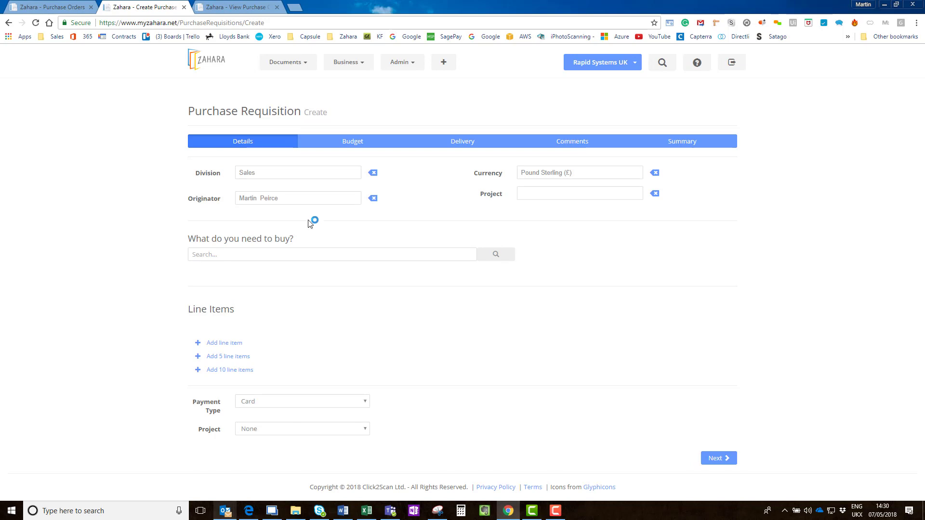
left_click(234, 253)
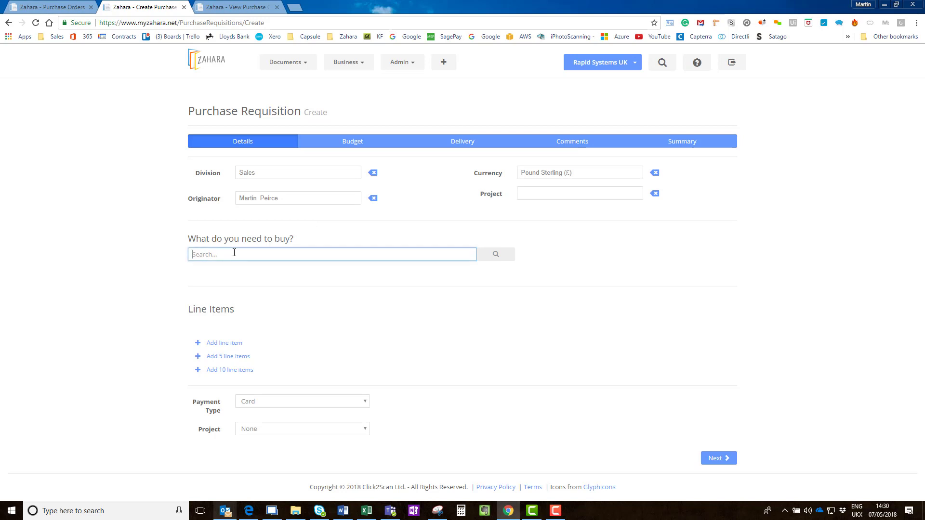
type("DDF482Z")
left_click(500, 259)
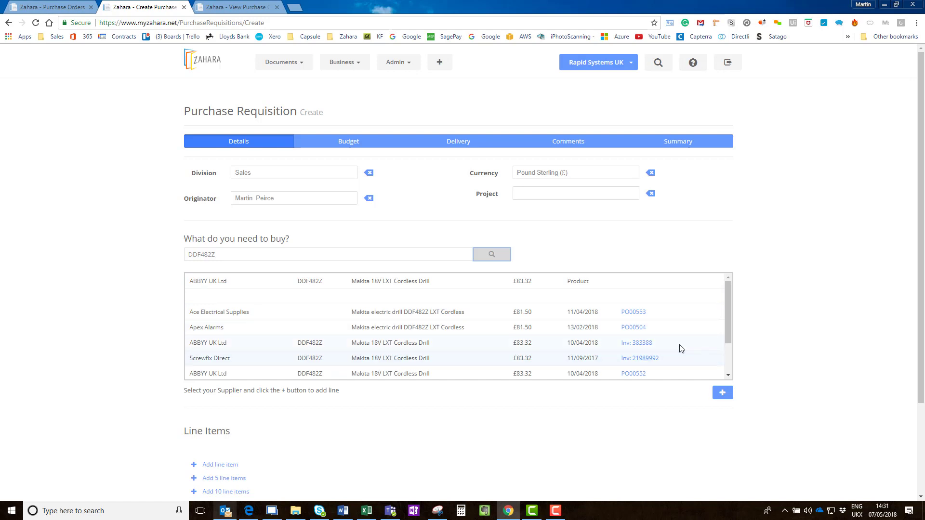
Step: Compare the supplier results and add Screwfix Direct's Makita 18V LXT Cordless Drill entry dated 11/09/2017 as a line item
left_click_drag(727, 335, 729, 368)
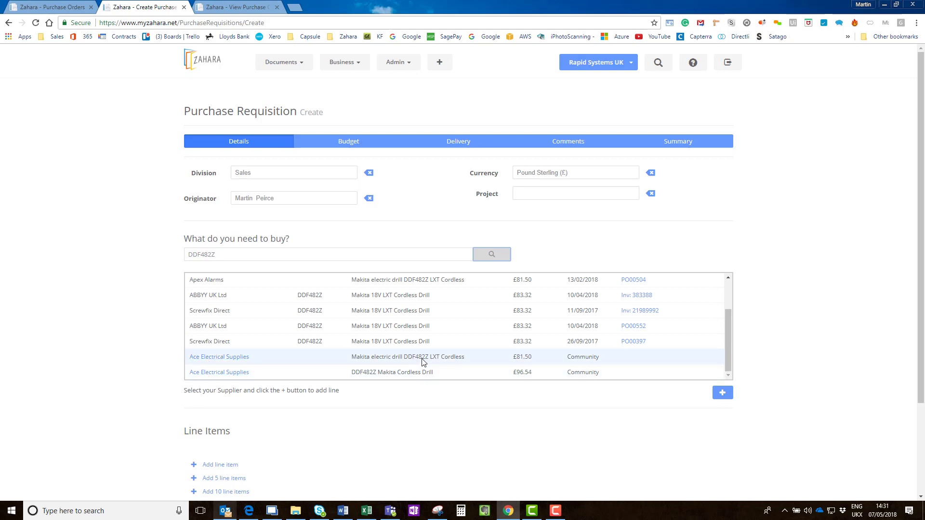
left_click(475, 357)
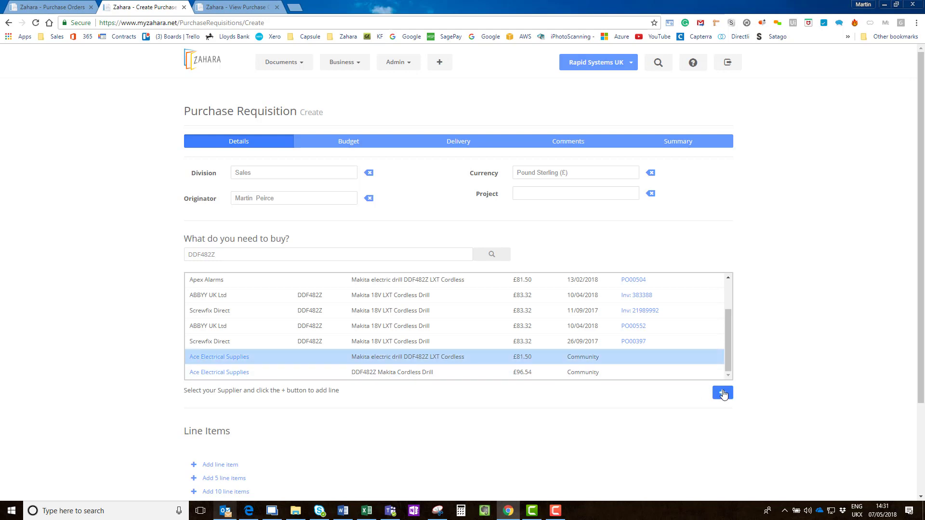
mouse_move(726, 363)
left_mouse_down()
mouse_move(726, 319)
mouse_move(720, 376)
left_mouse_up()
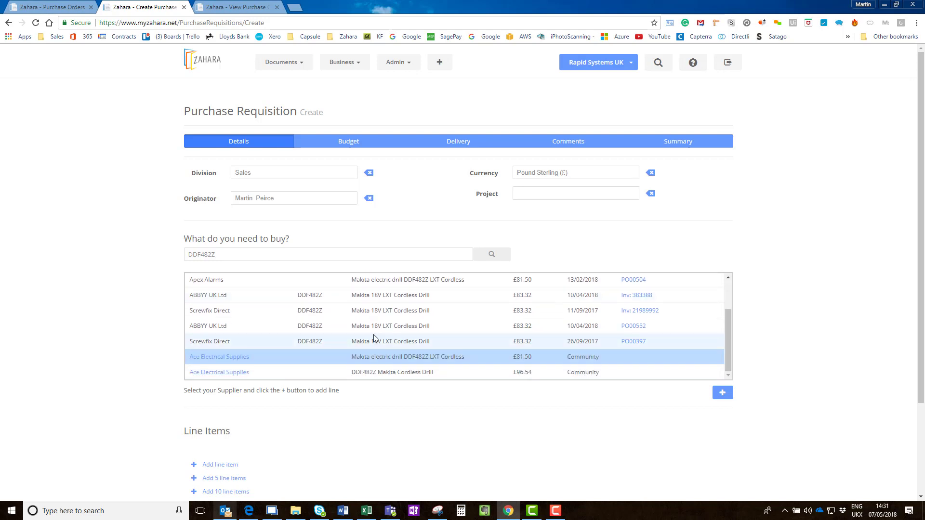
left_click(375, 312)
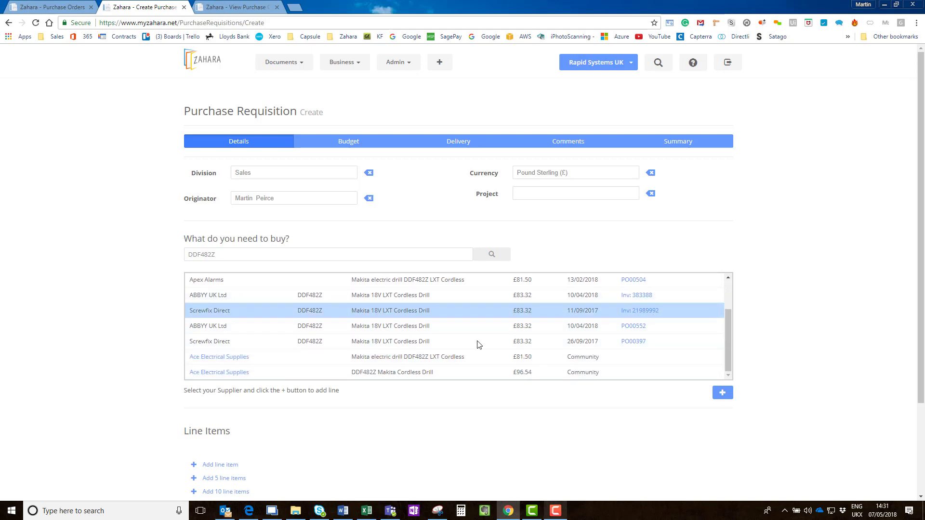
left_click(723, 395)
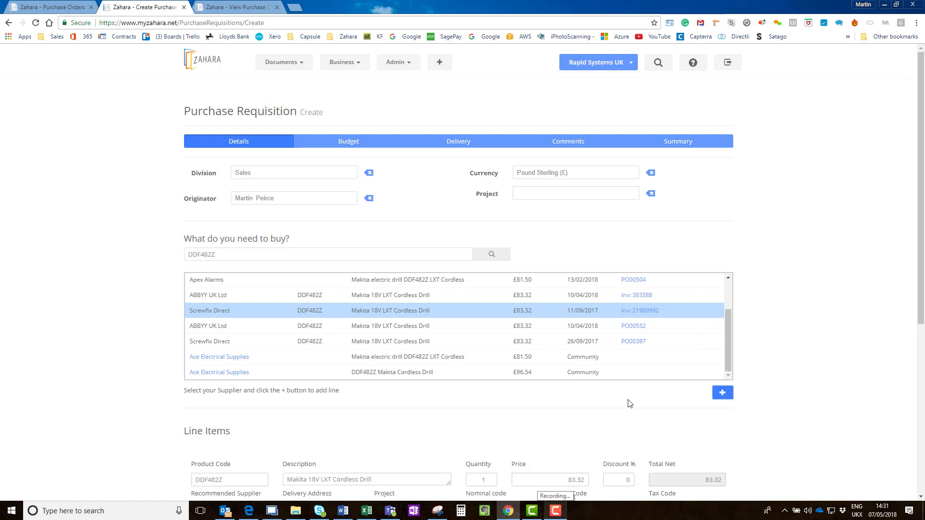
Step: Choose the saved delivery address for the Screwfix Direct drill line item
scroll(631, 404, "down", 3)
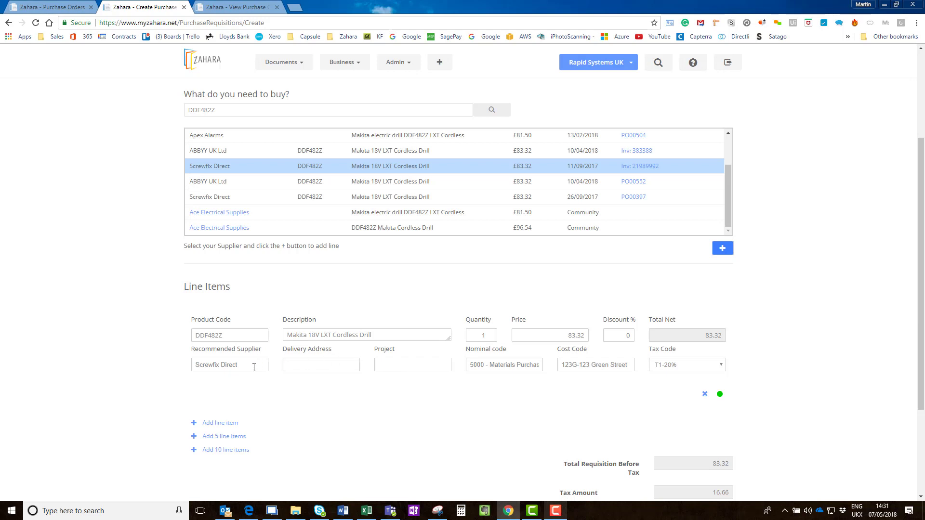
left_click(294, 369)
left_click(308, 409)
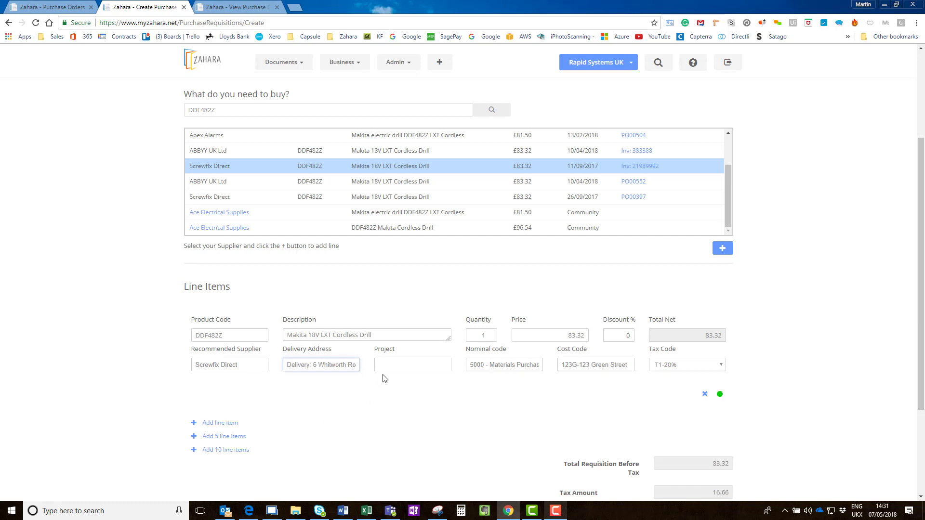
Step: Replace the product search text on the requisition with DeWalt
scroll(481, 410, "up", 2)
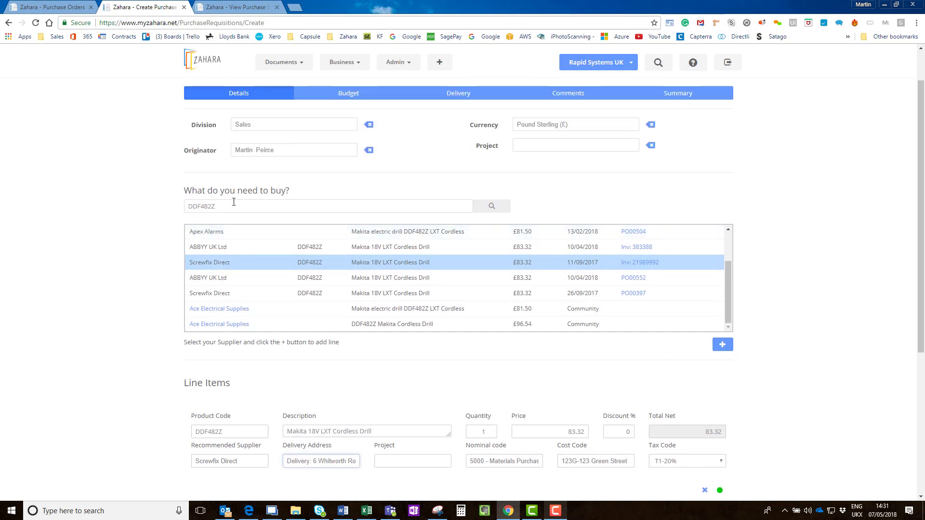
left_click_drag(233, 206, 115, 207)
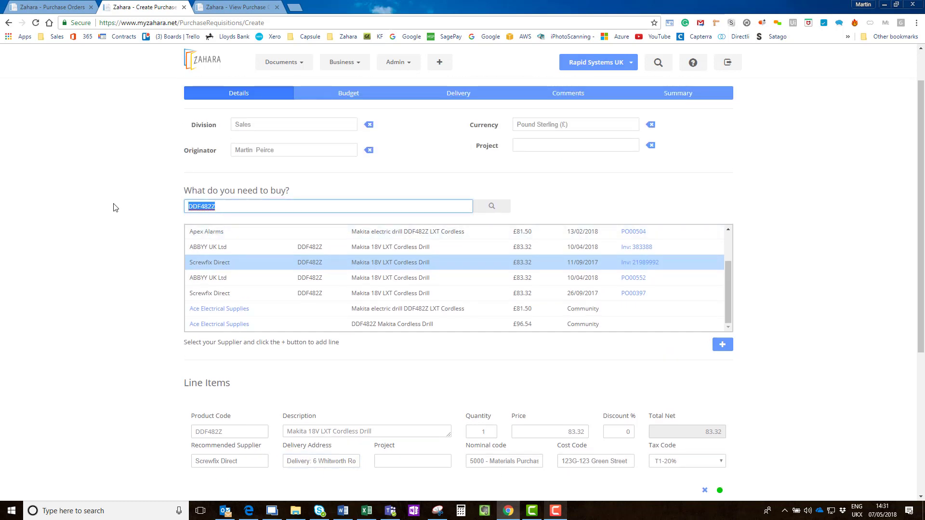
type("DeWalt")
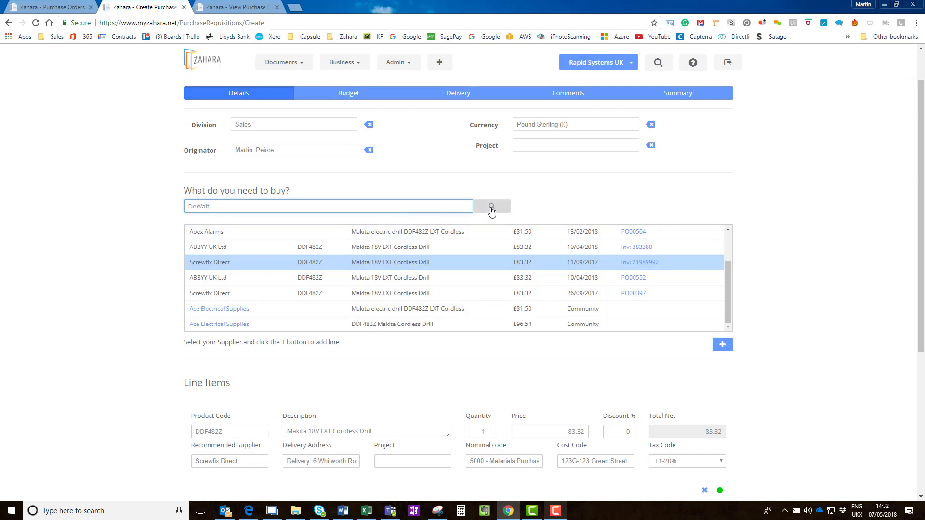
scroll(493, 476, "down", 2)
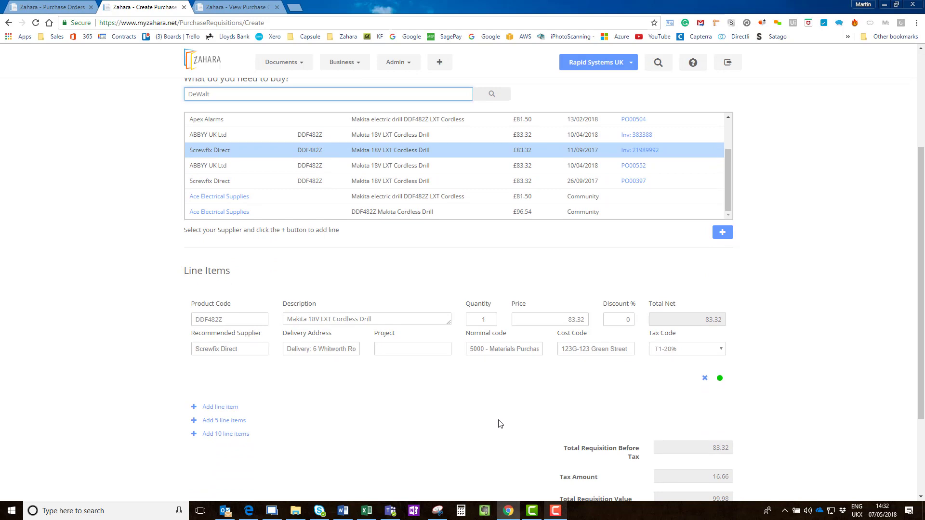
Step: Leave the unsaved requisition, open the newest HP Spectre x360 requisition for HR and examine its details and document history
left_click(8, 23)
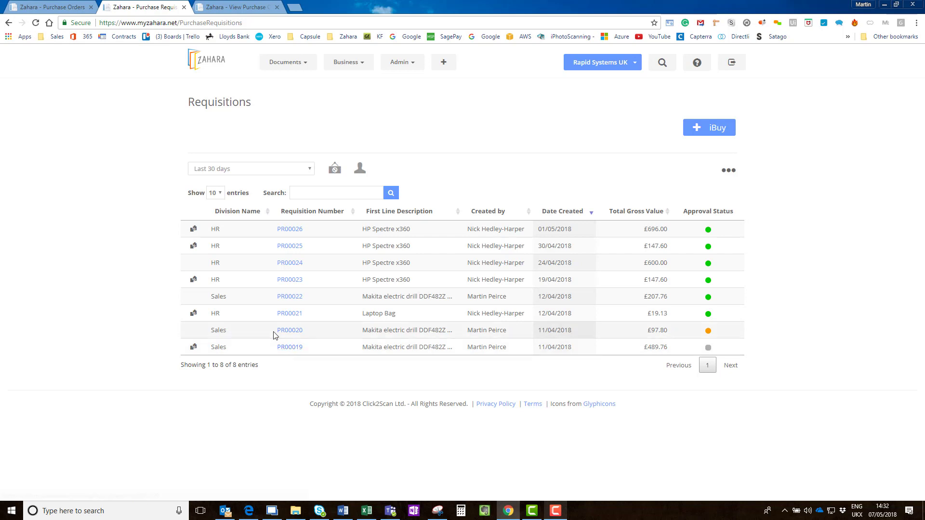
left_click(296, 229)
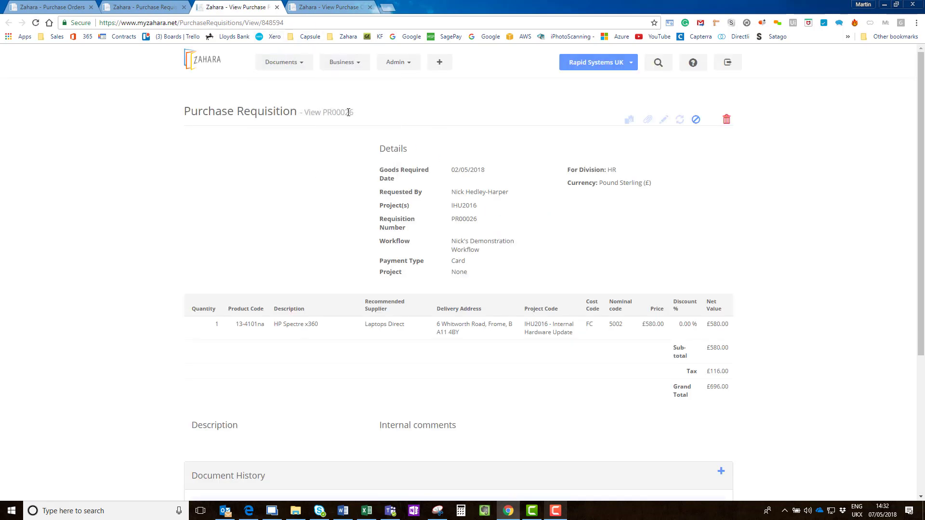
scroll(470, 330, "down", 5)
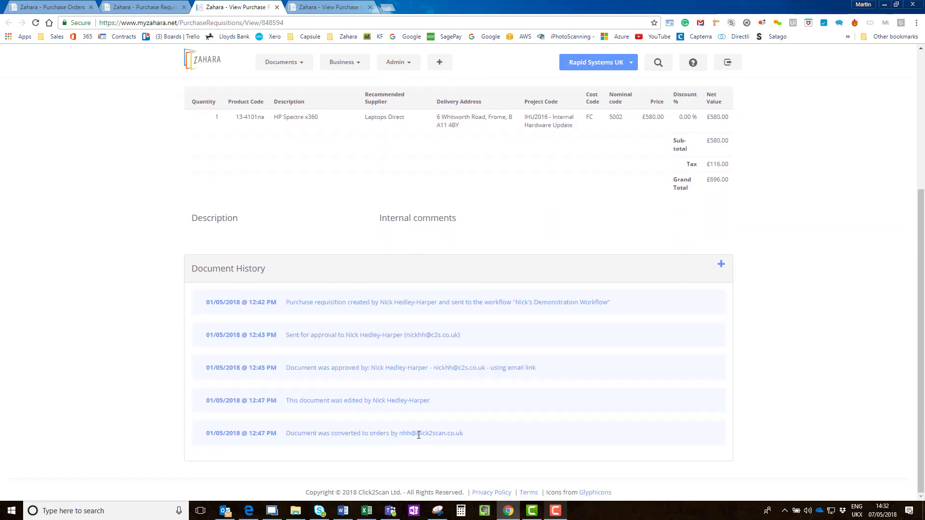
scroll(418, 435, "up", 5)
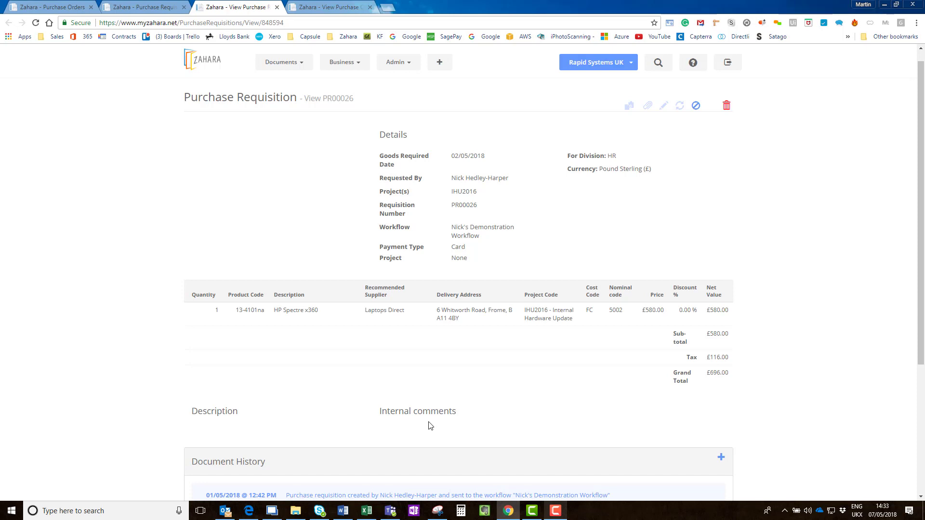
Step: Switch to Outlook, select the Purchase Approval Attached email and open its purchase order PDF
left_click(283, 62)
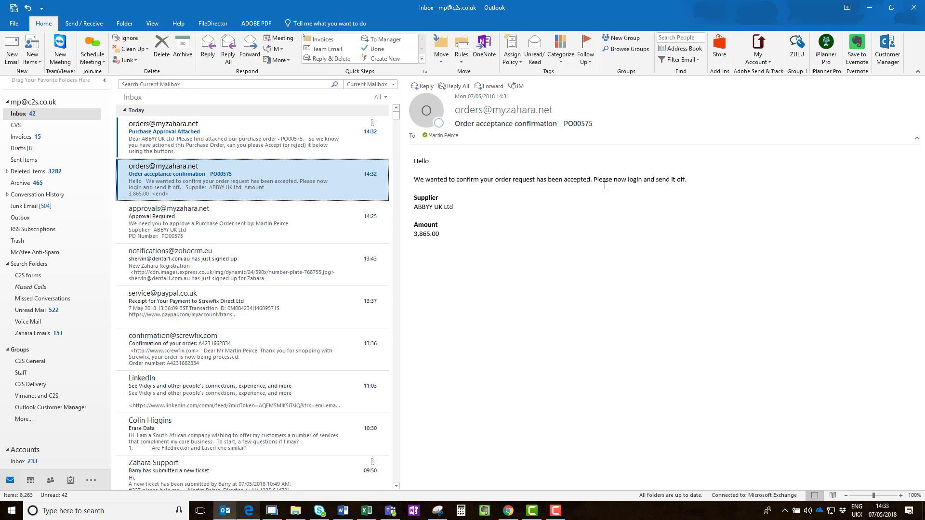
left_click(277, 135)
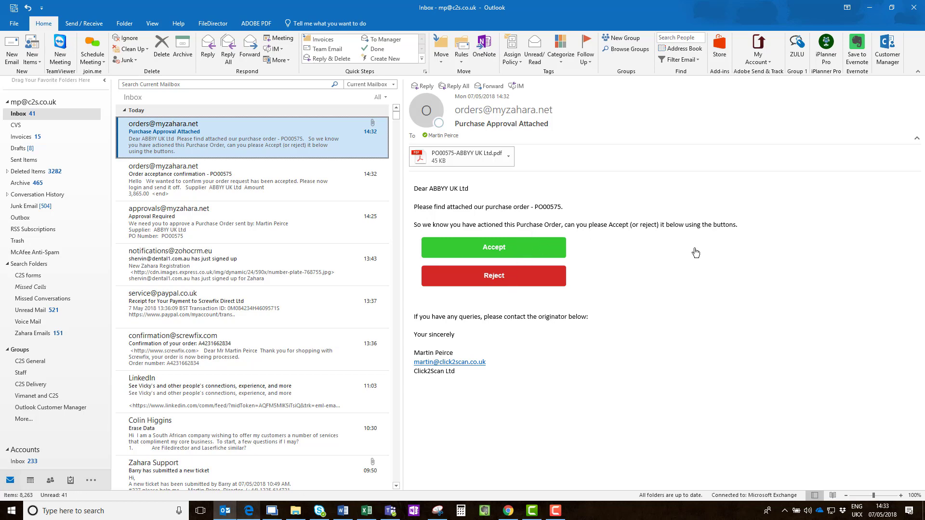
left_click(447, 156)
double_click(447, 155)
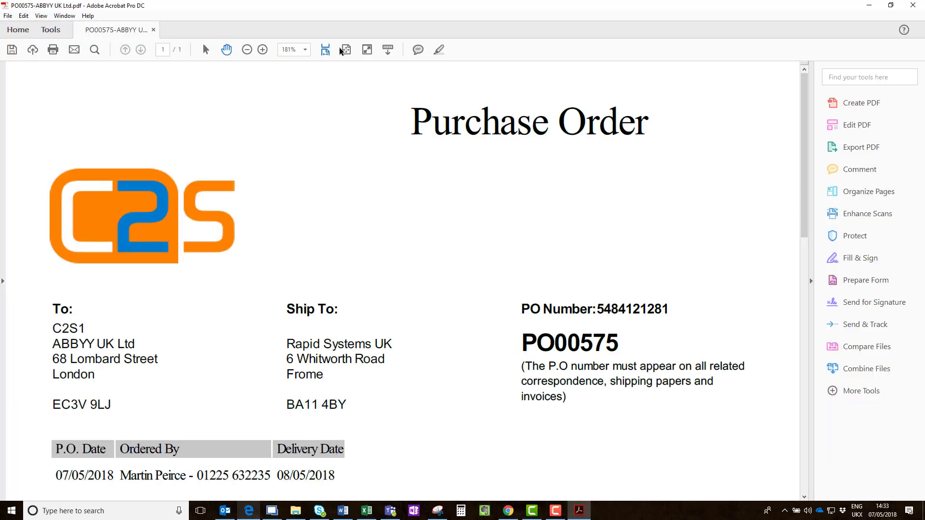
Step: Review the ABBYY UK Ltd purchase order PDF at 100% zoom and check the order's workflow progress in Zahara
left_click(247, 49)
left_click(247, 49)
scroll(370, 184, "down", 5)
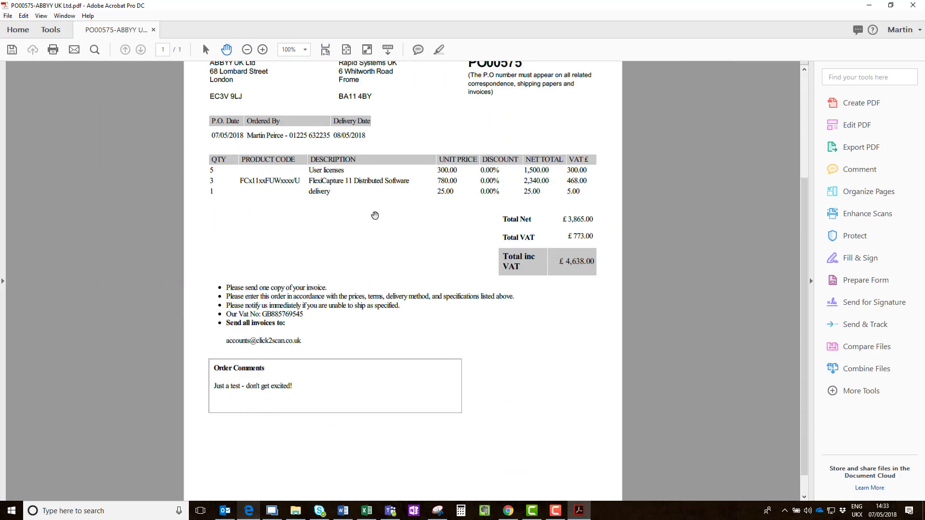
scroll(374, 212, "up", 4)
left_click(913, 5)
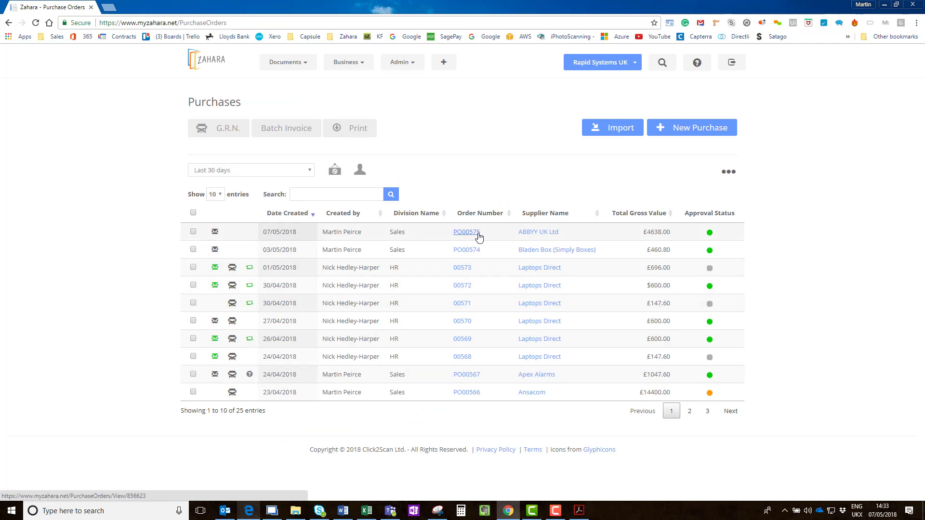
left_click(710, 232)
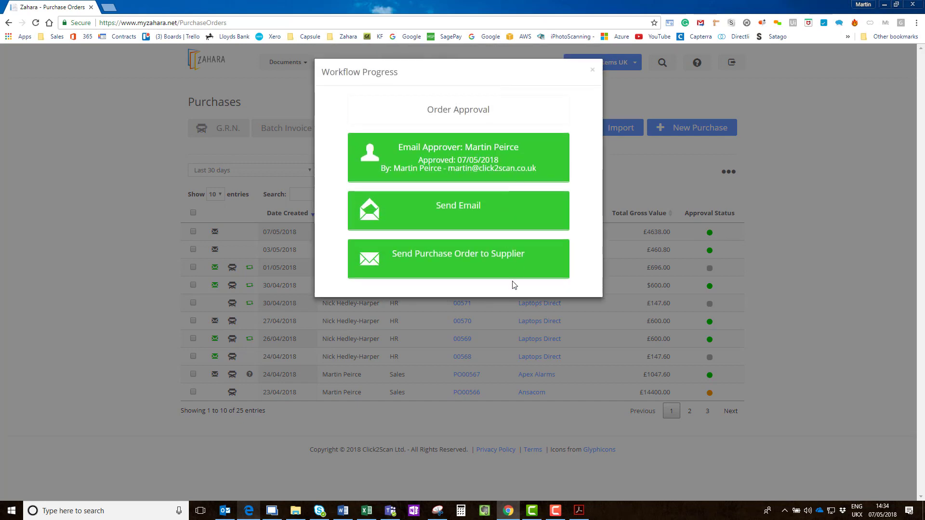
left_click(592, 69)
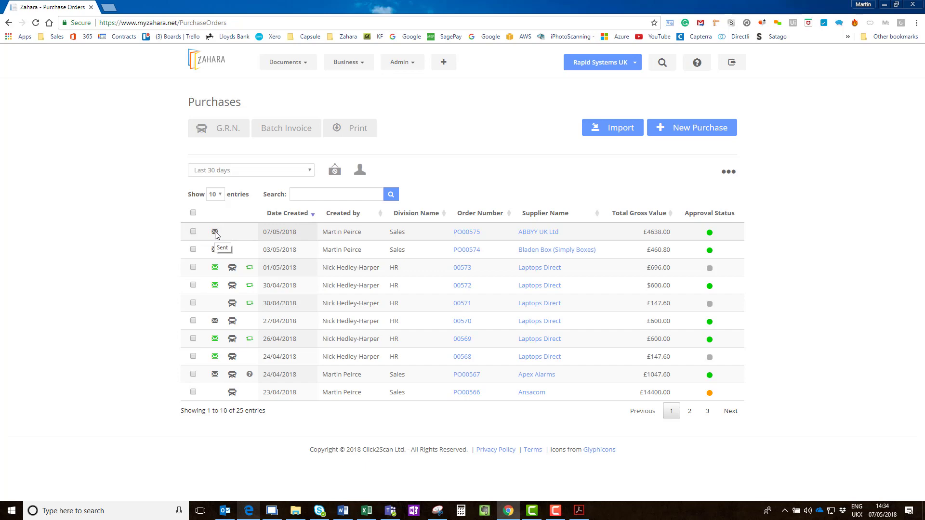
Step: Accept the purchase order from the supplier email in Outlook and return to Zahara in Chrome
left_click(225, 510)
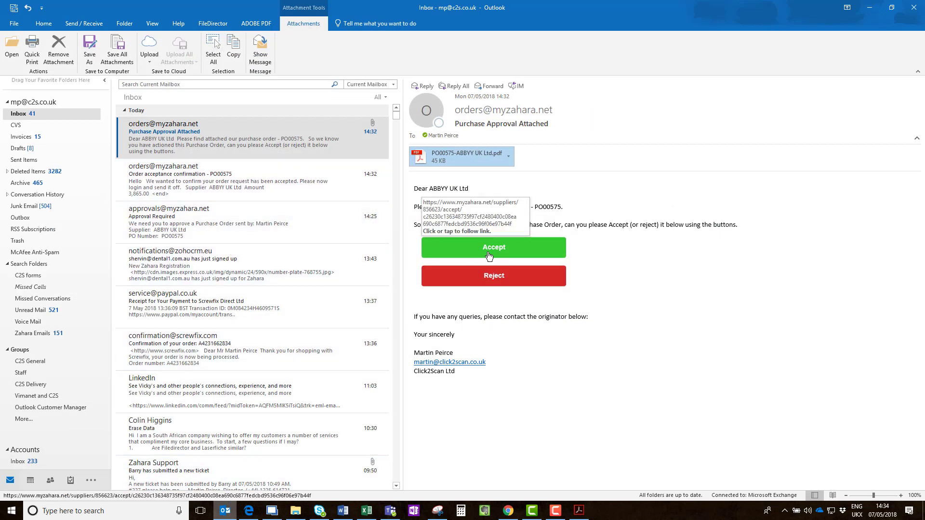
left_click(490, 250)
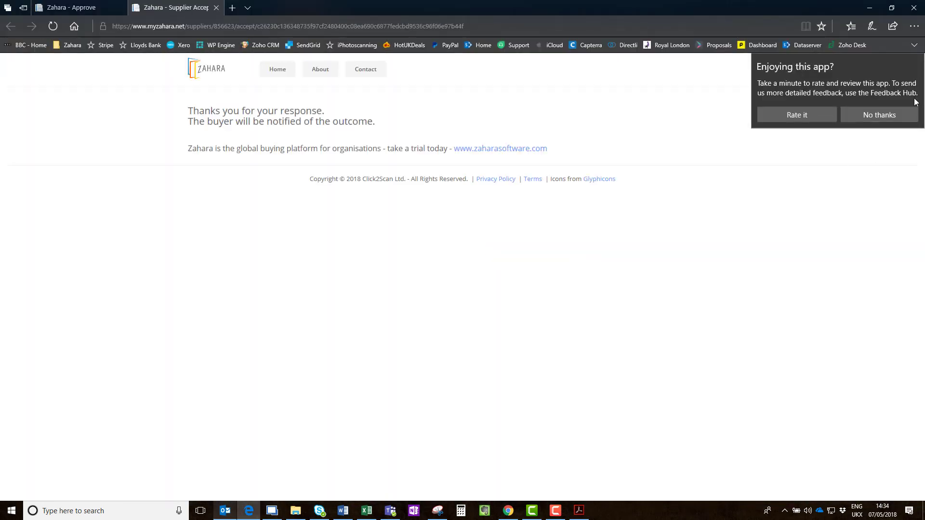
left_click(867, 115)
left_click(870, 8)
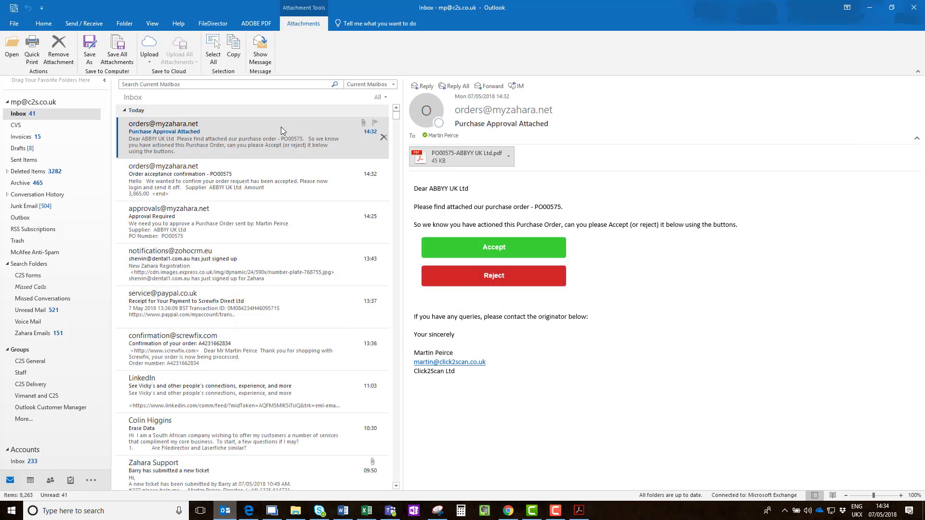
left_click(869, 8)
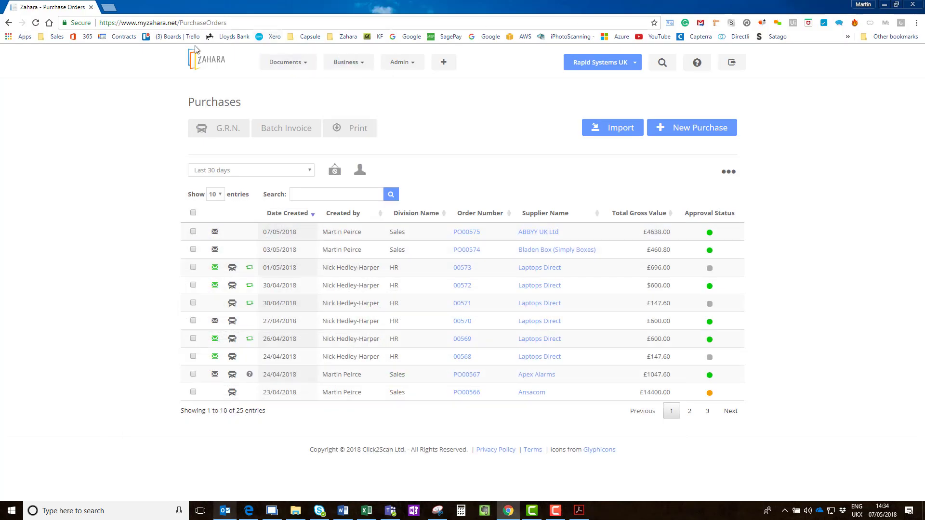
Step: Reload the purchases list and examine the ABBYY UK Ltd order's supplier acceptance status and document history
left_click(291, 65)
left_click(289, 76)
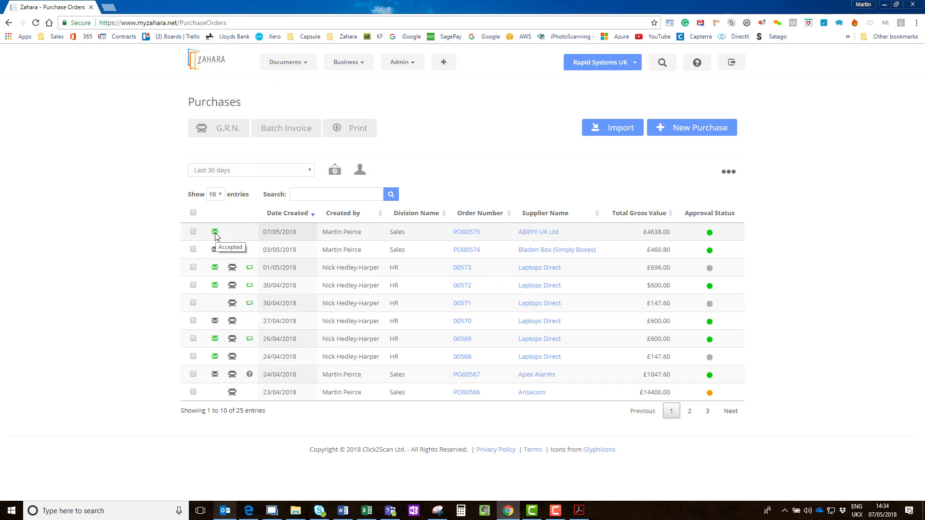
left_click(471, 234)
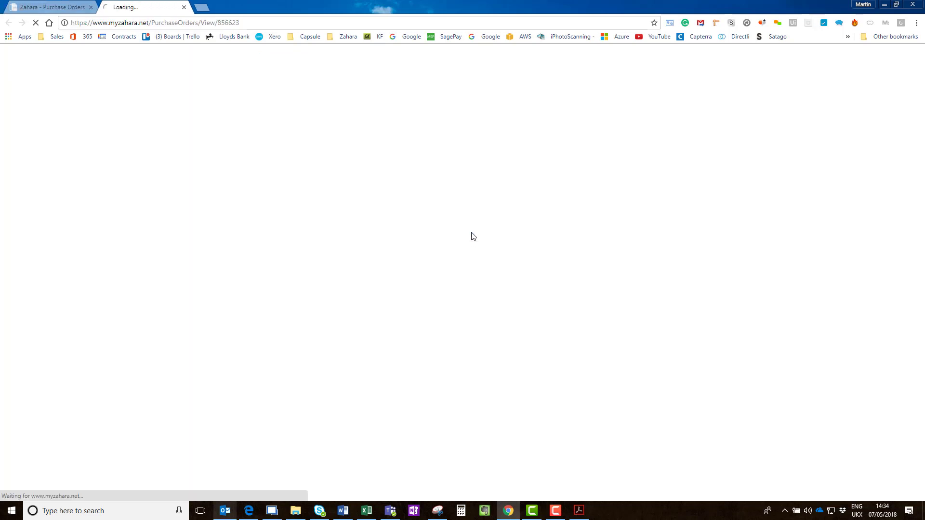
scroll(473, 236, "down", 5)
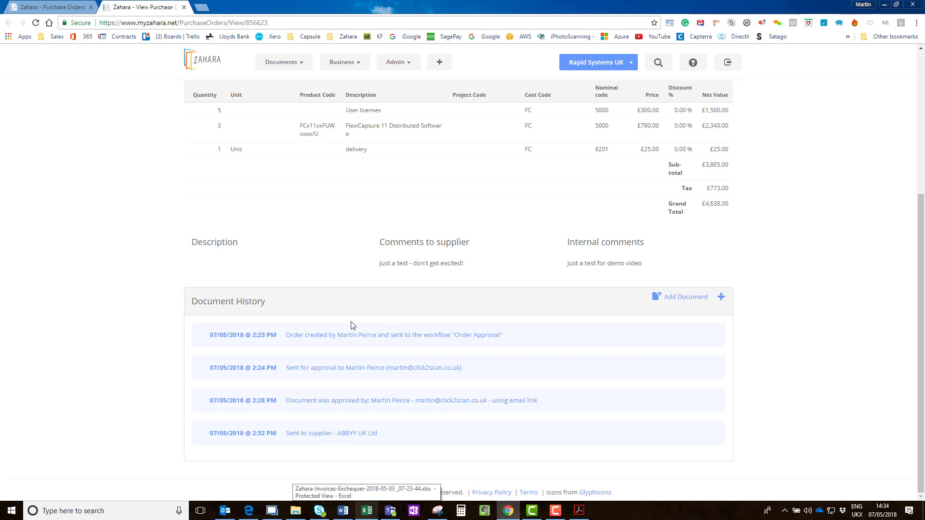
left_click(184, 7)
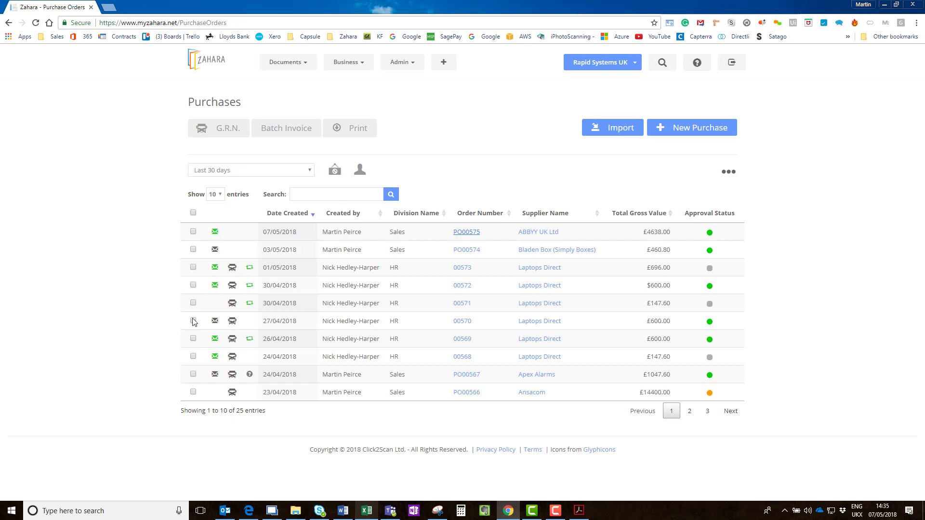
Step: Start a goods receipt for the ABBYY UK Ltd order and mark it as received in full
left_click(193, 231)
left_click(226, 130)
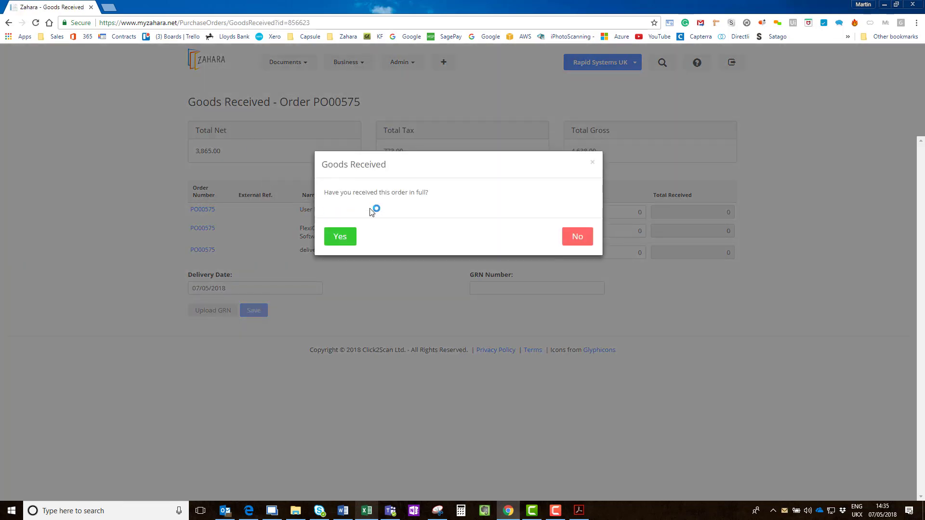
left_click(348, 238)
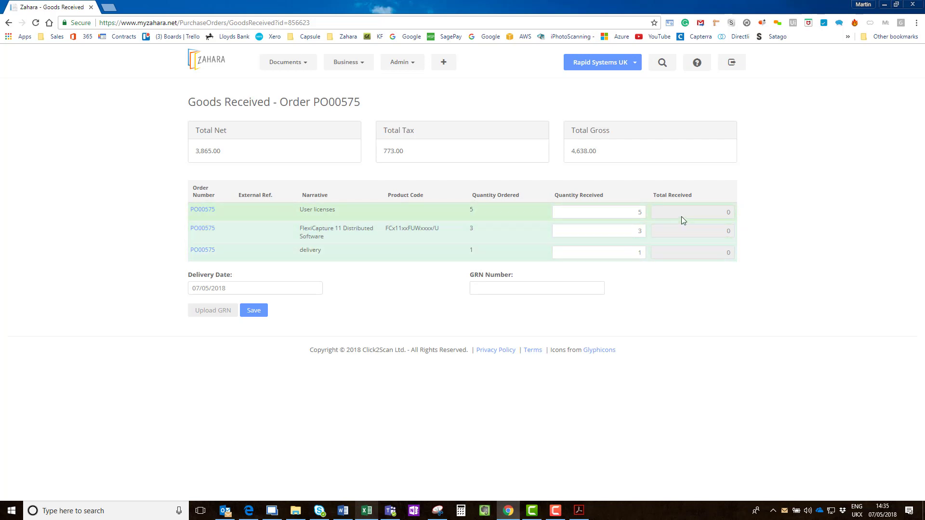
Step: Set the received quantity of user licenses to 4 and the GRN number to 77282882
double_click(641, 212)
type("4")
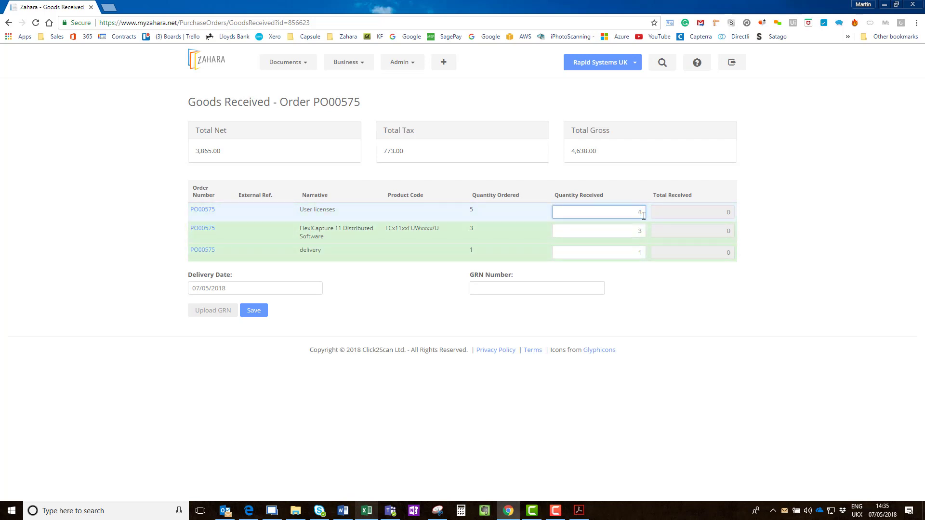
left_click(705, 323)
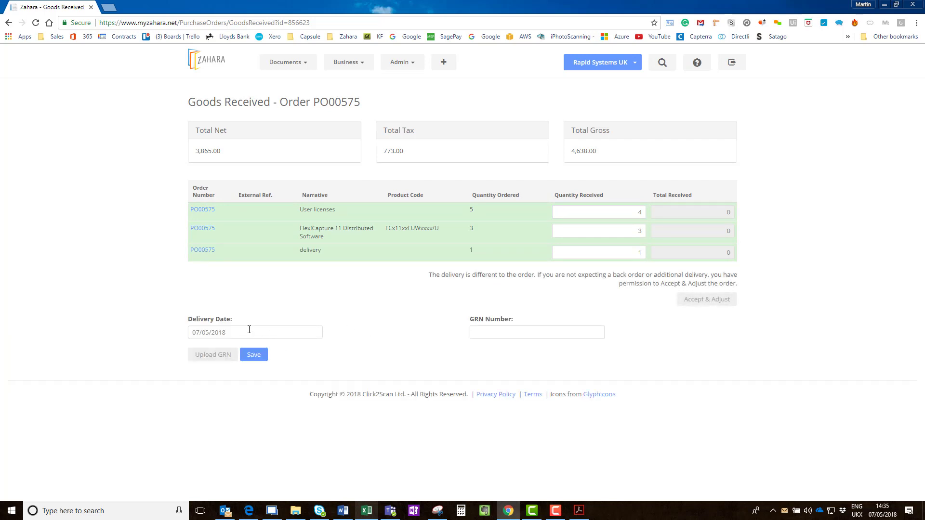
left_click(497, 336)
type("77282872")
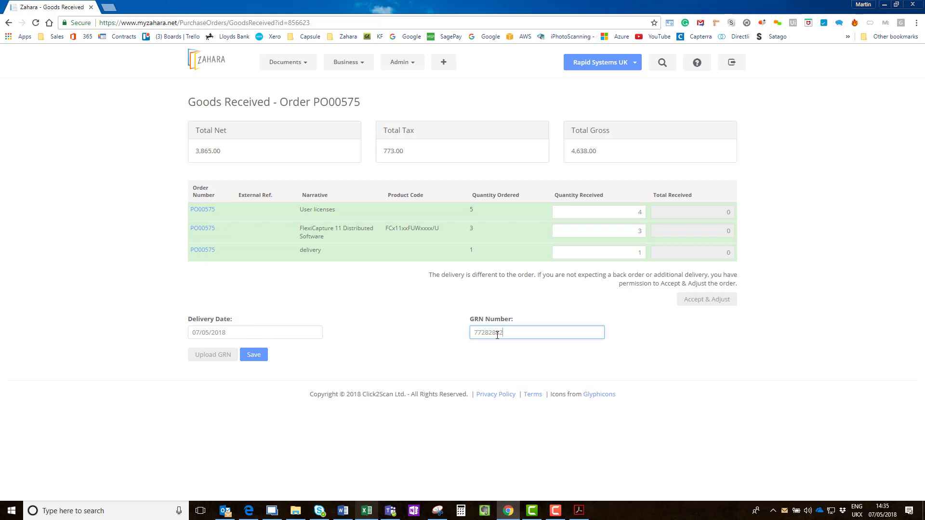
Step: View the GRN document upload option, close it without uploading a file, and save the goods receipt
left_click(209, 356)
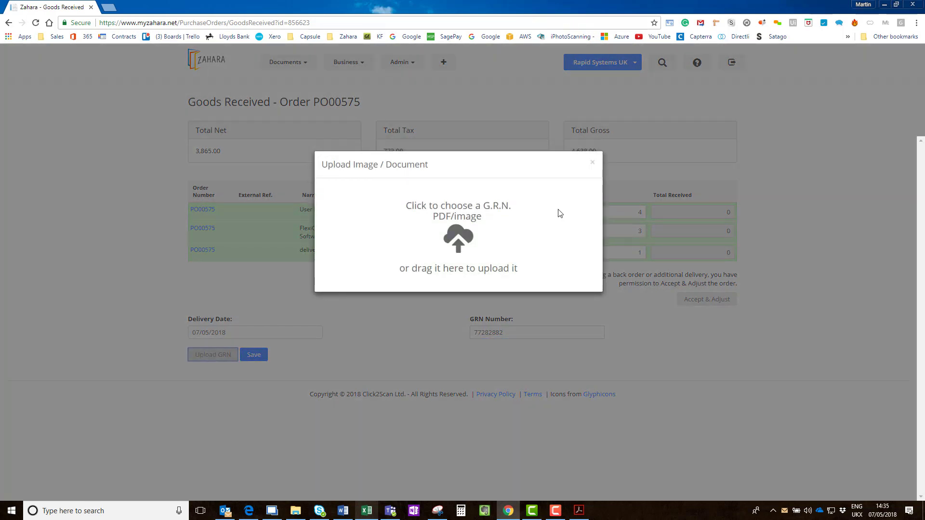
left_click(593, 163)
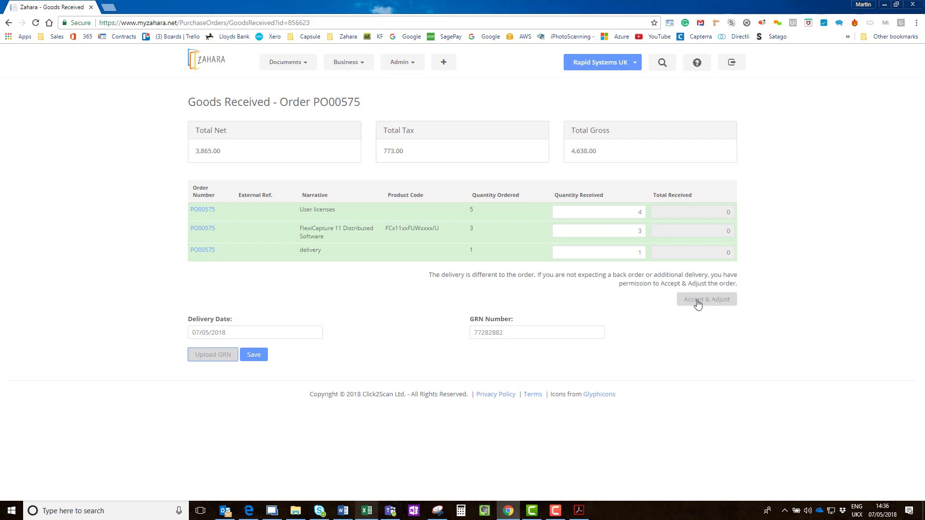
left_click(257, 355)
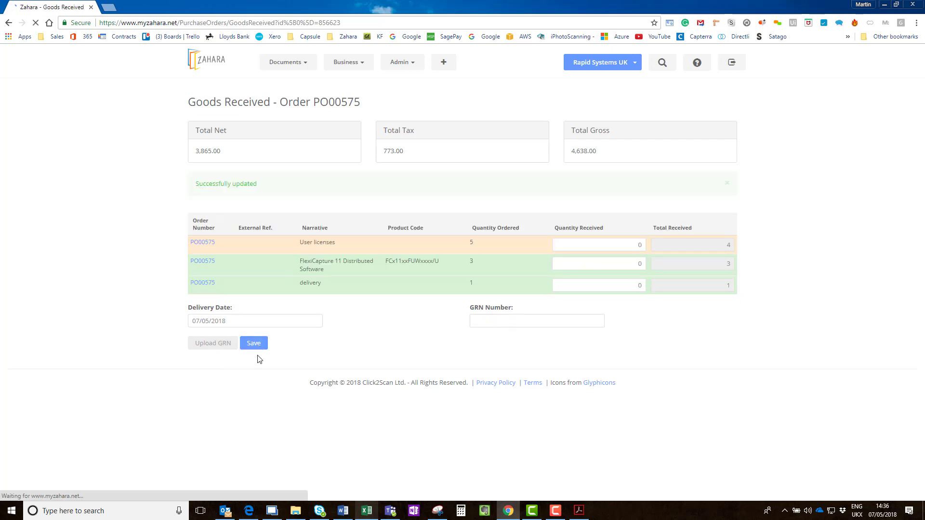
Step: Reopen the ABBYY UK Ltd order from the purchases list and save a goods receipt for 1 more user license
left_click(291, 62)
left_click(287, 80)
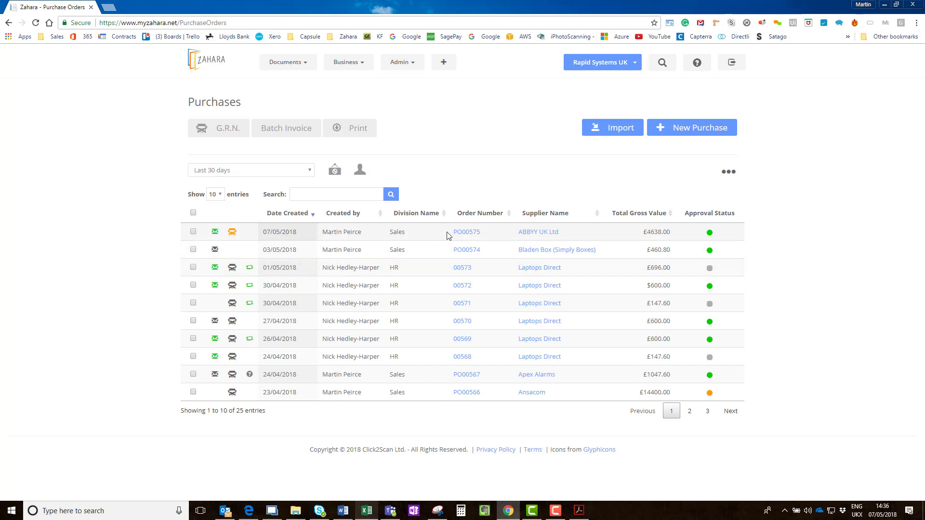
left_click(460, 233)
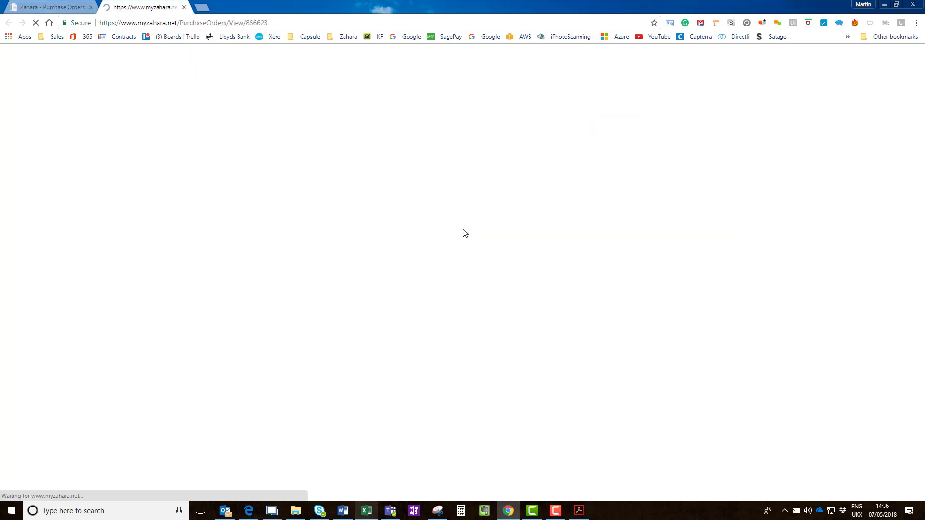
left_click(560, 123)
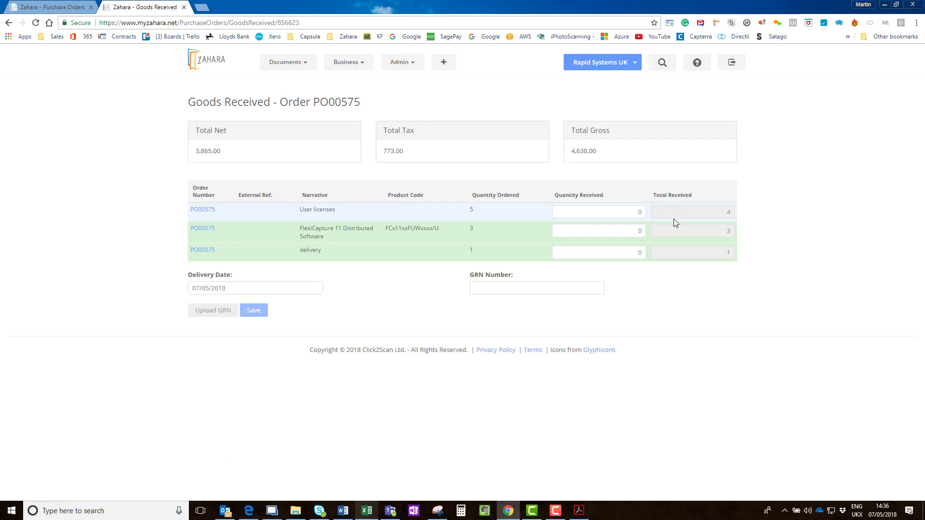
double_click(638, 212)
type("1")
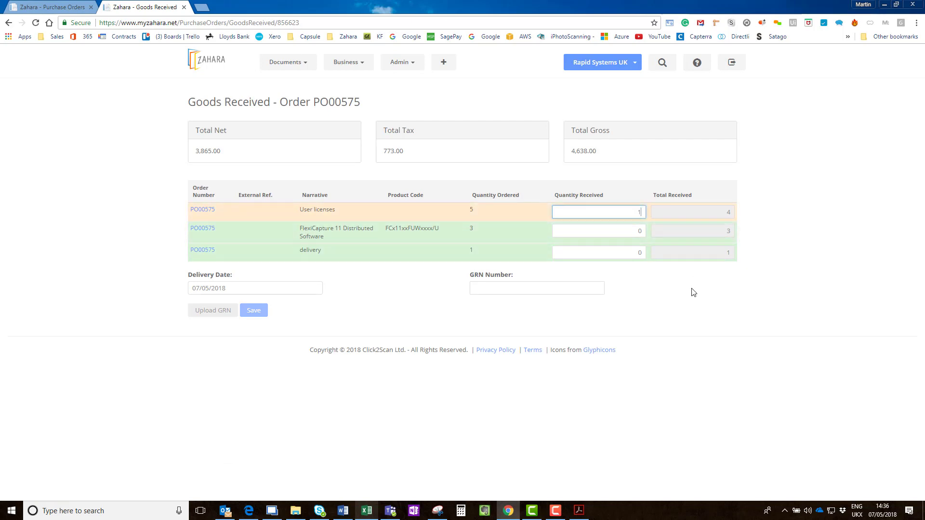
left_click(243, 358)
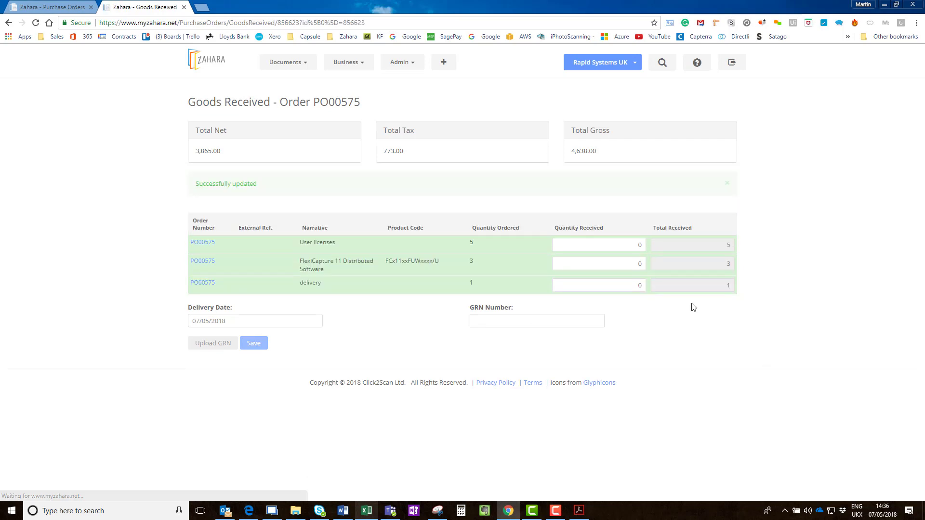
Step: Check the ABBYY UK Ltd order's receipt status among the purchases, and view the invoices list and its options for creating an invoice
left_click(302, 61)
left_click(293, 81)
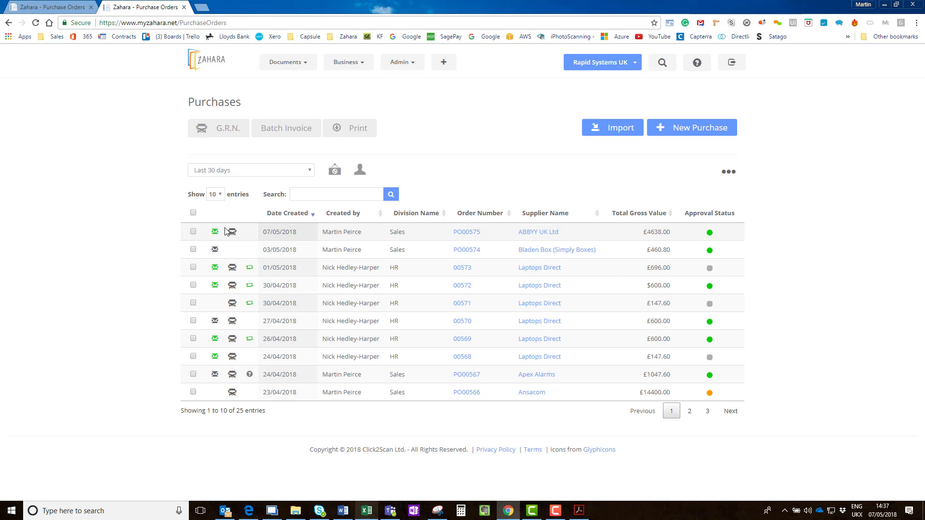
left_click(292, 66)
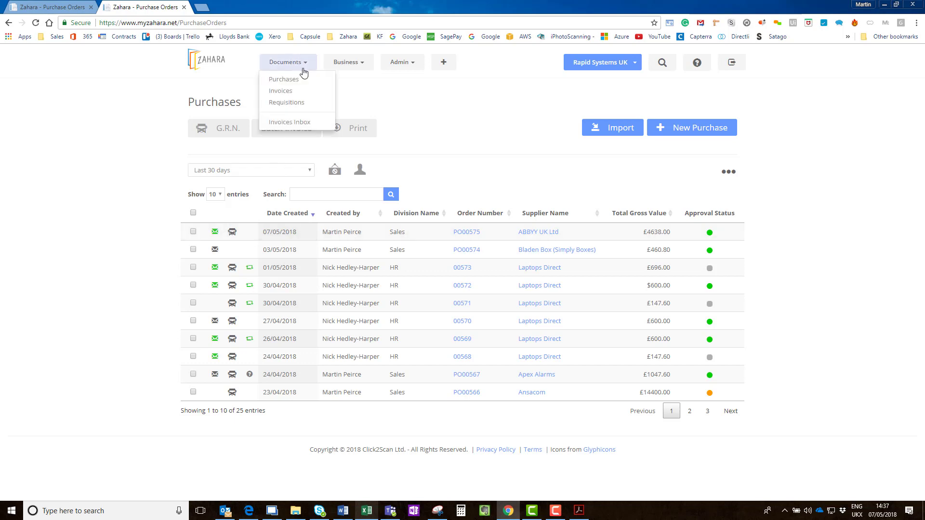
left_click(289, 91)
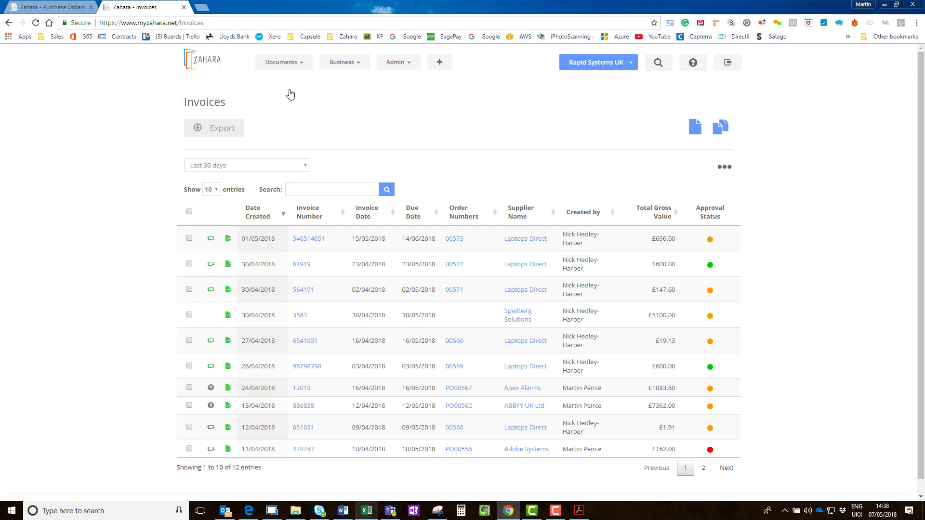
left_click(439, 65)
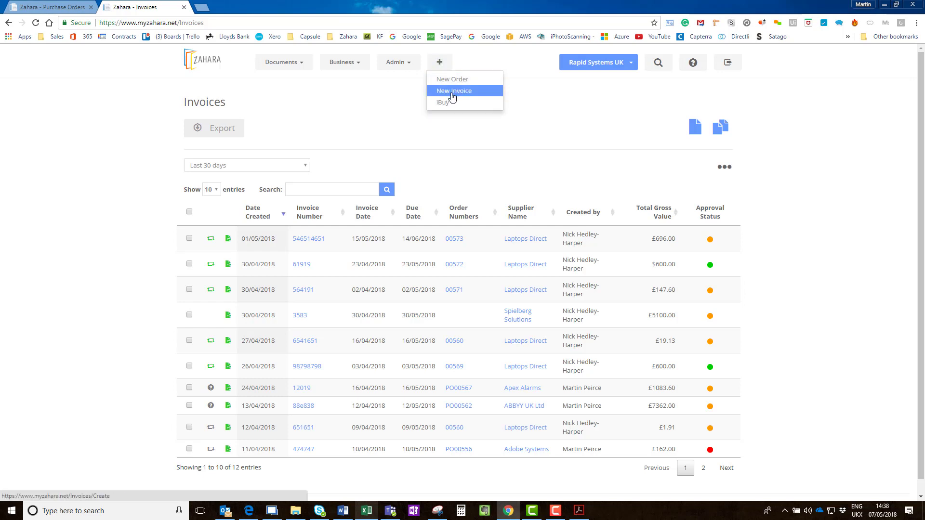
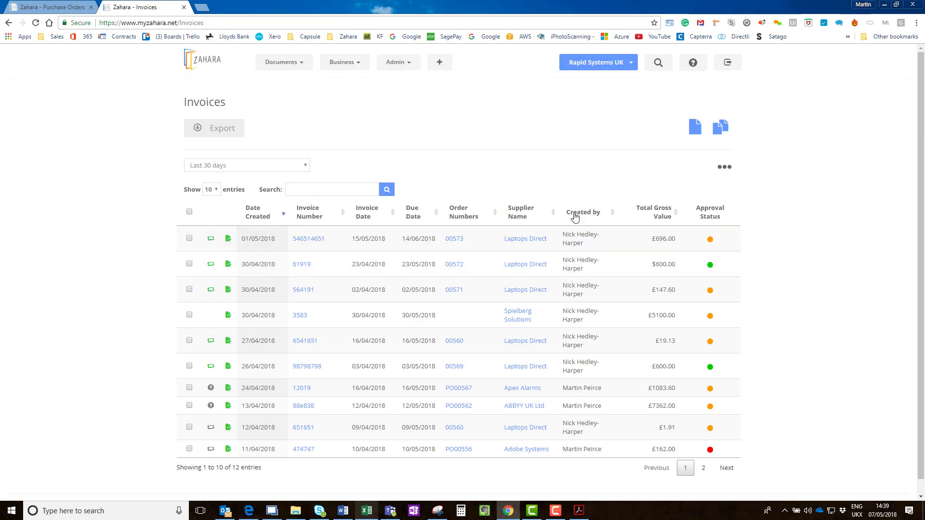
Step: Start an invoice against the ABBYY UK Ltd order, found by its number, and declare that it does not fully match
left_click(699, 126)
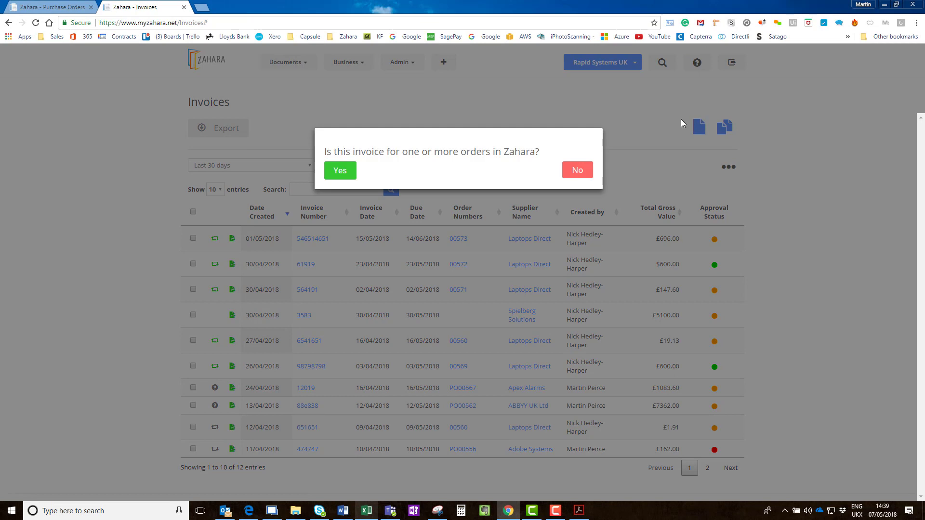
left_click(340, 170)
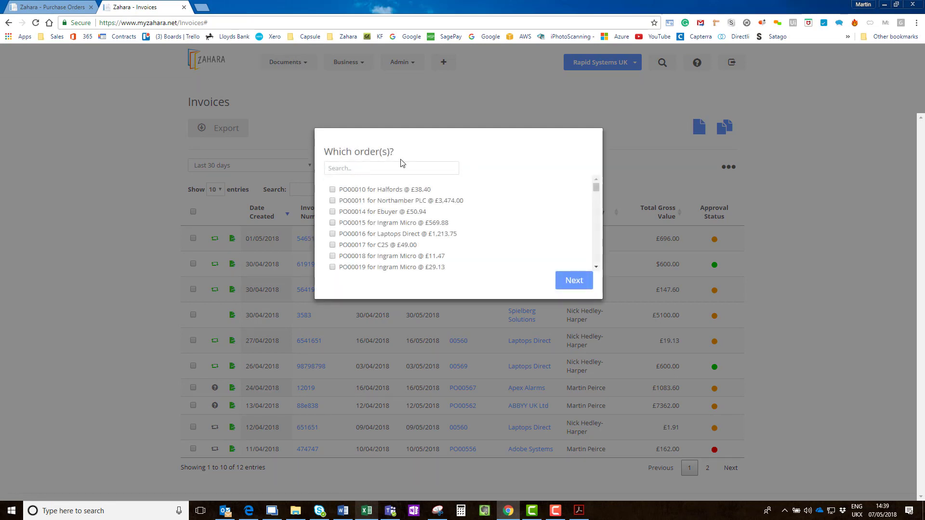
left_click(385, 171)
type("575")
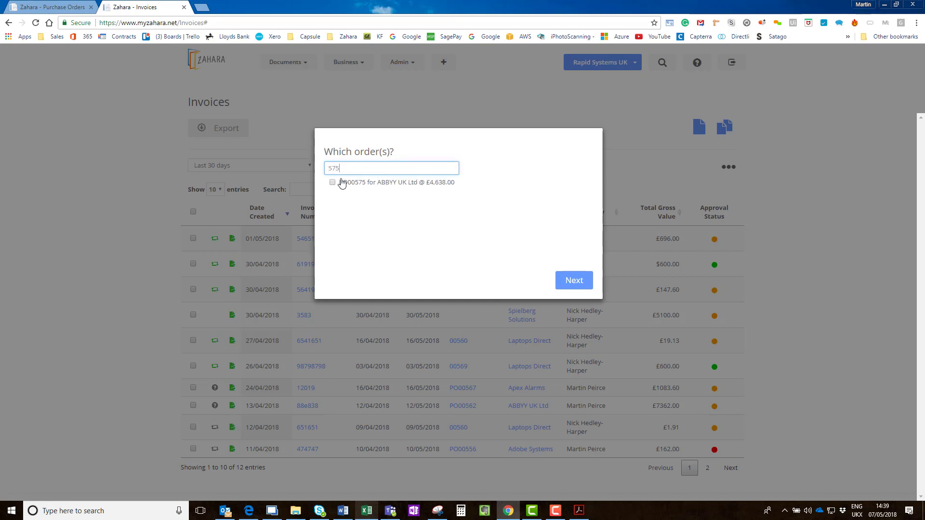
left_click(333, 183)
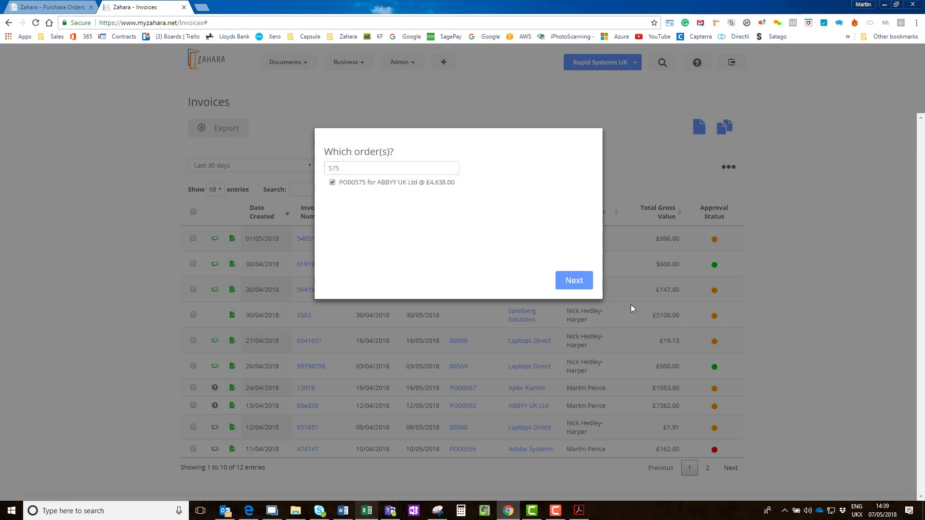
left_click(571, 285)
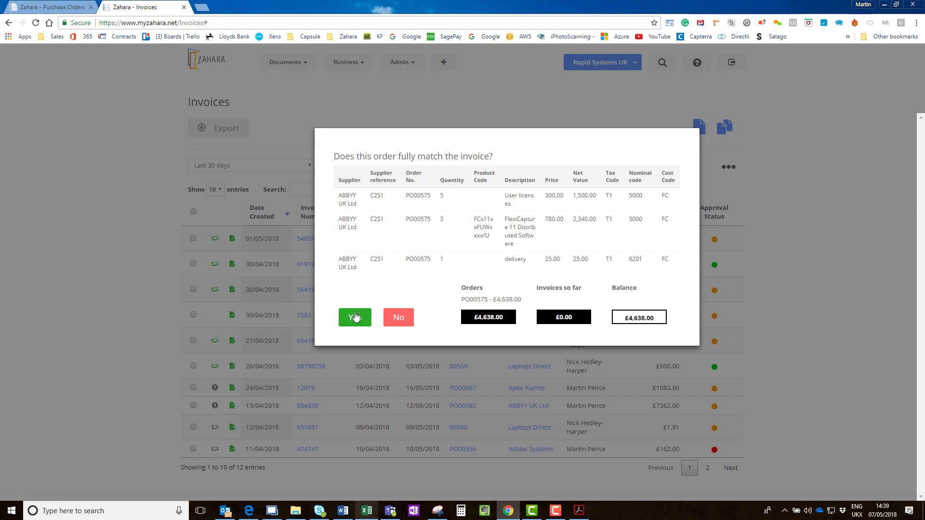
left_click(399, 317)
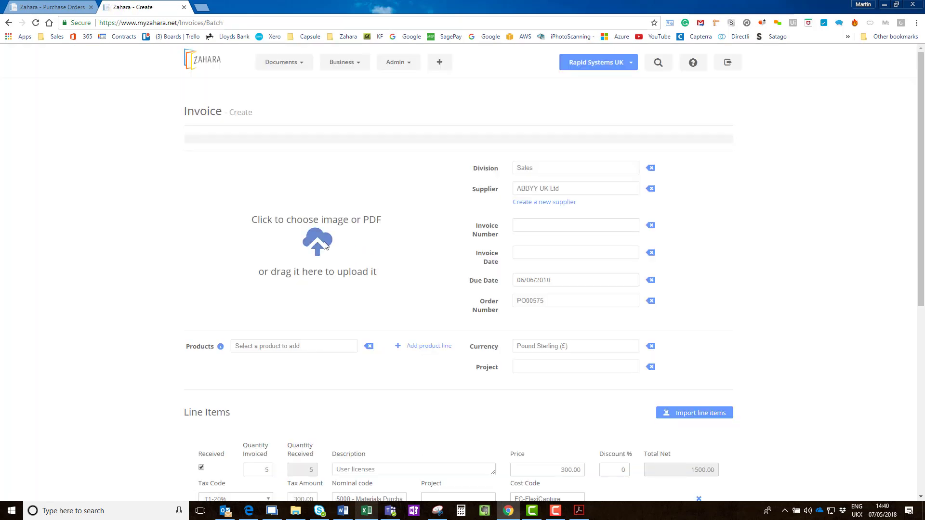
Step: Upload 09472894.pdf from the OneDrive Attachments folder as the invoice document
left_click(373, 271)
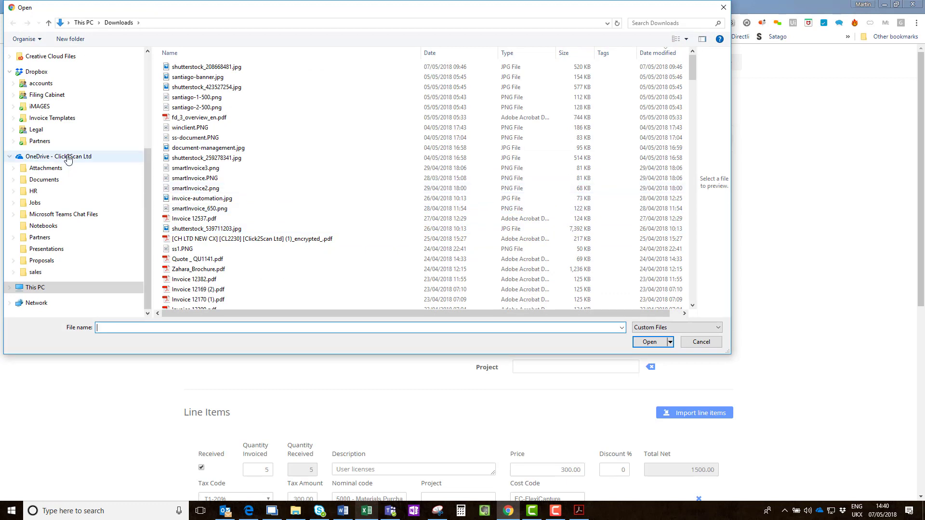
left_click(57, 173)
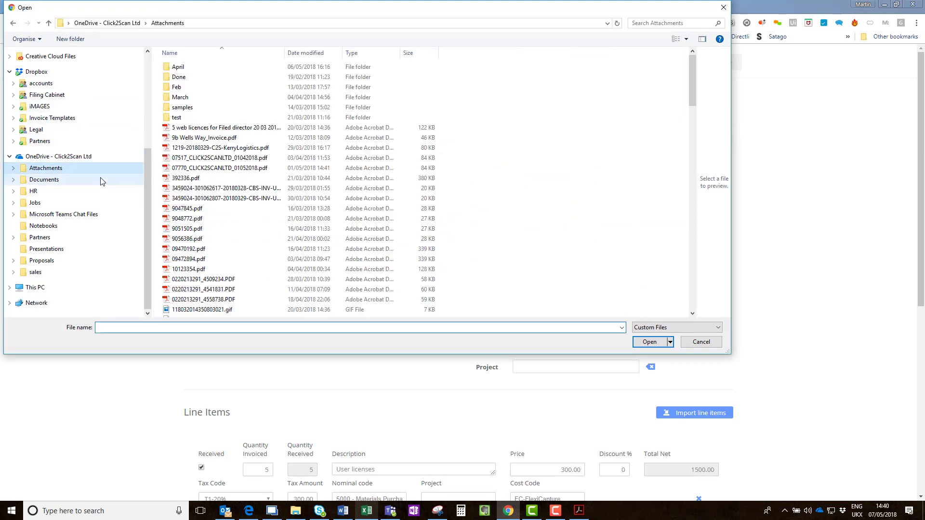
left_click(192, 260)
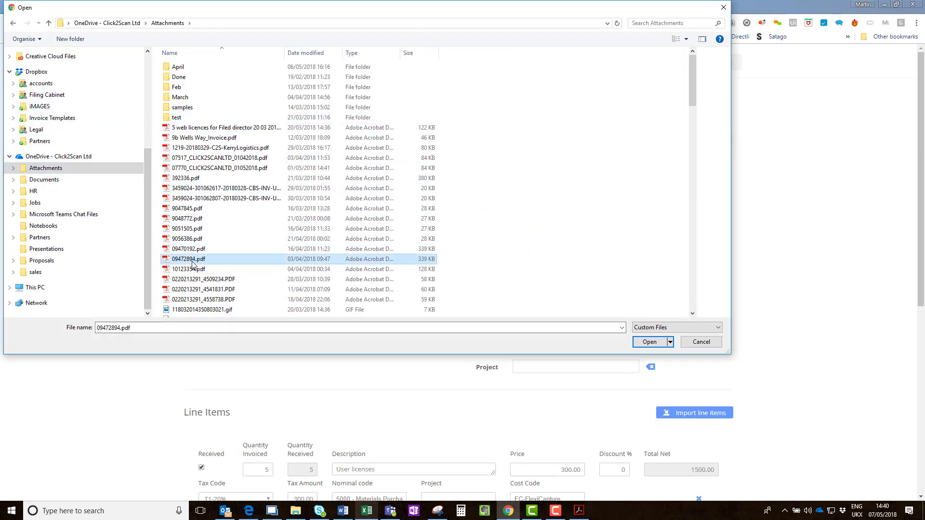
left_click(647, 345)
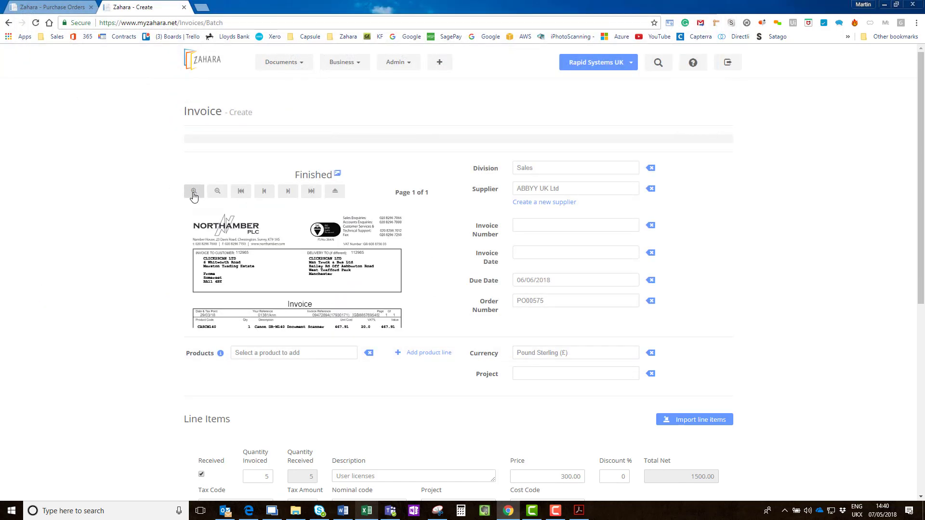
Step: Read the uploaded invoice's reference, enter 9472894 as the invoice number and set the invoice date to 07/05/2018
left_click(193, 195)
left_click(193, 195)
left_click(194, 195)
left_click(194, 195)
left_click_drag(311, 254, 317, 230)
scroll(316, 230, "down", 1)
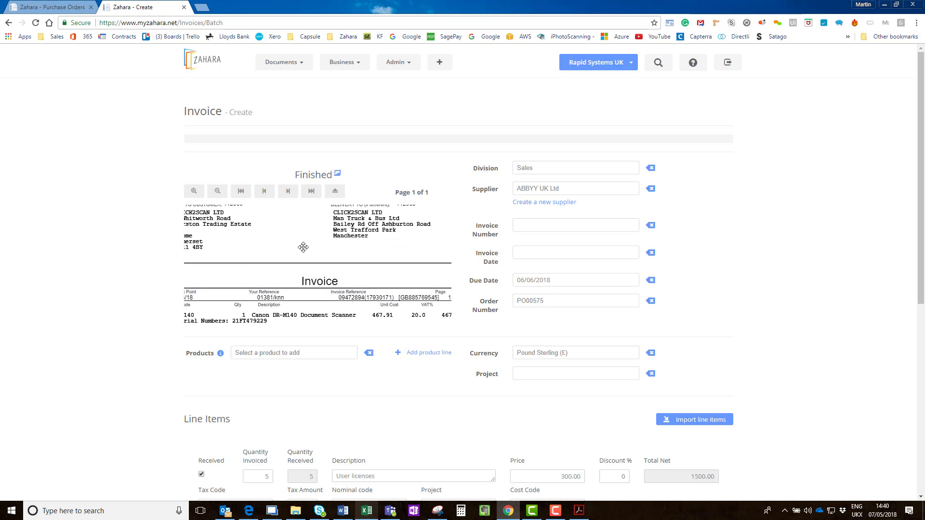
left_click(620, 229)
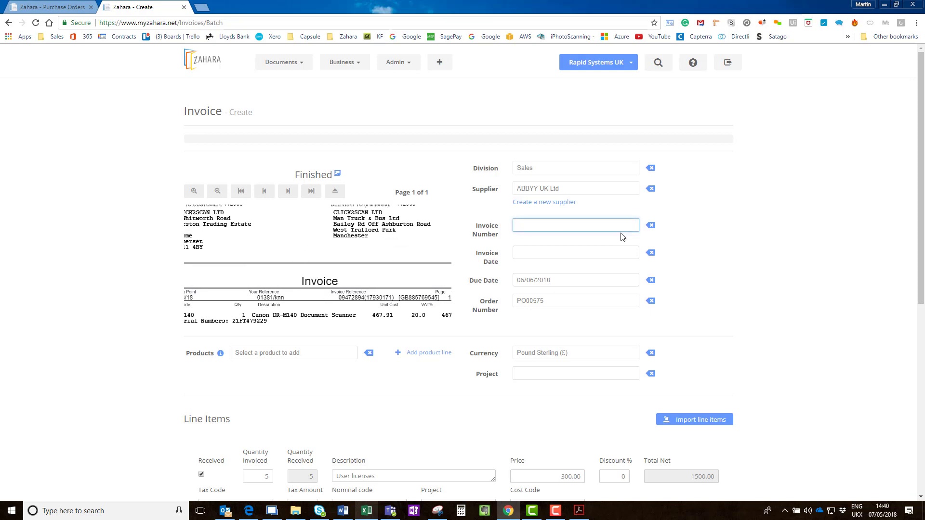
type("94")
key("BackSpace")
key("BackSpace")
type("9472894")
left_click(544, 256)
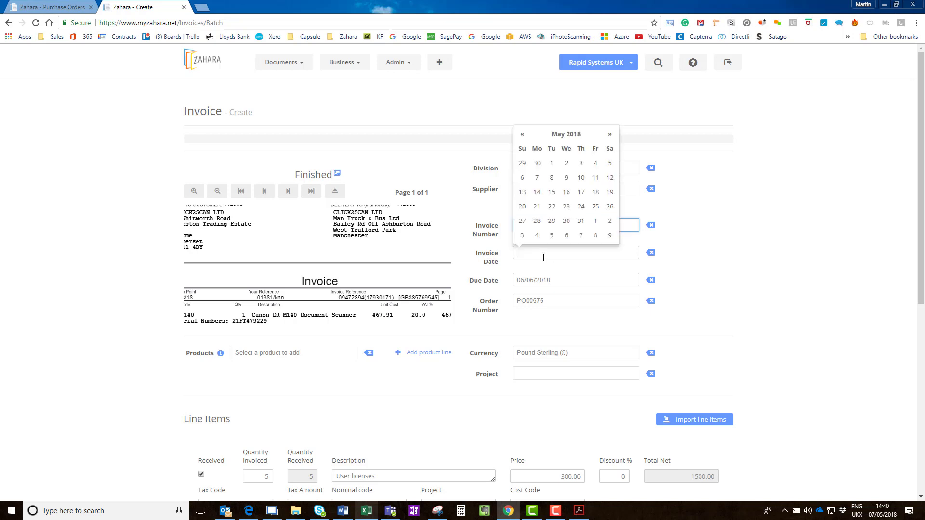
left_click(537, 177)
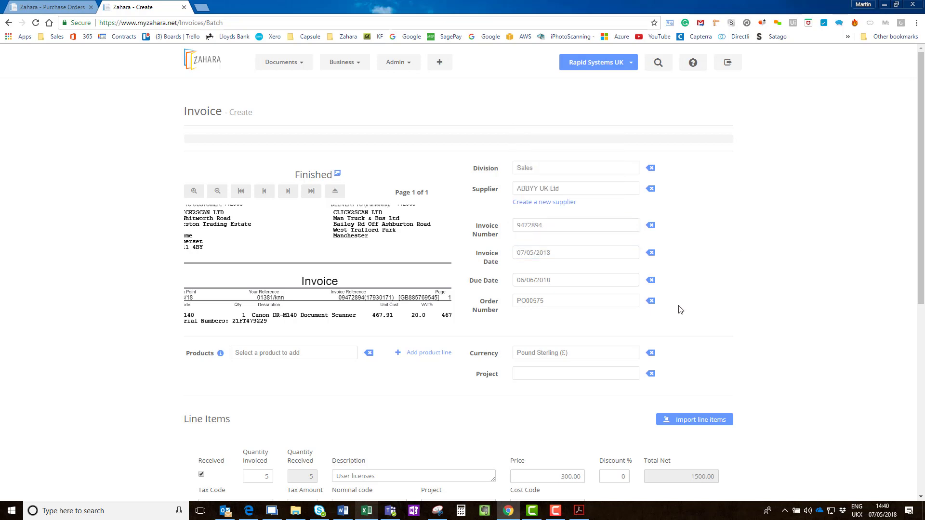
Step: Review the invoice line items, set the user licenses price to 330.00 and continue to the narrative stage
scroll(555, 240, "down", 2)
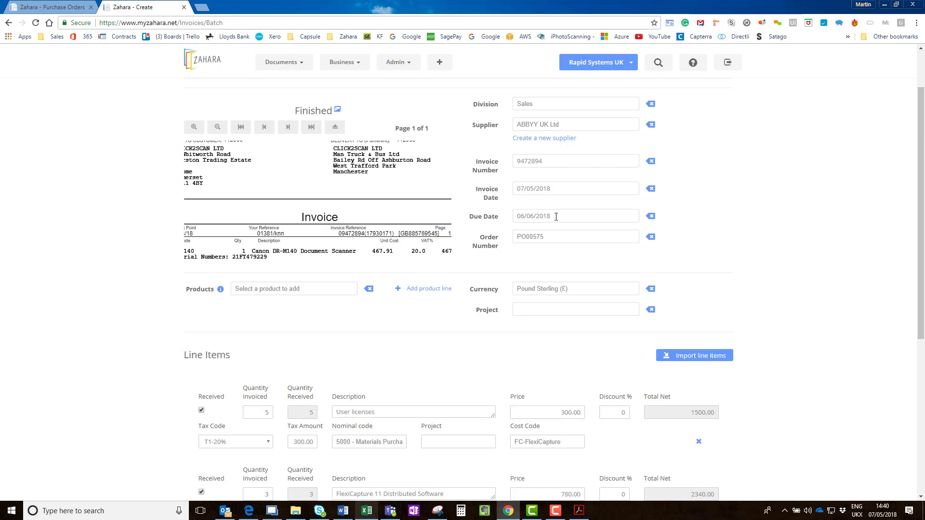
scroll(563, 233, "down", 3)
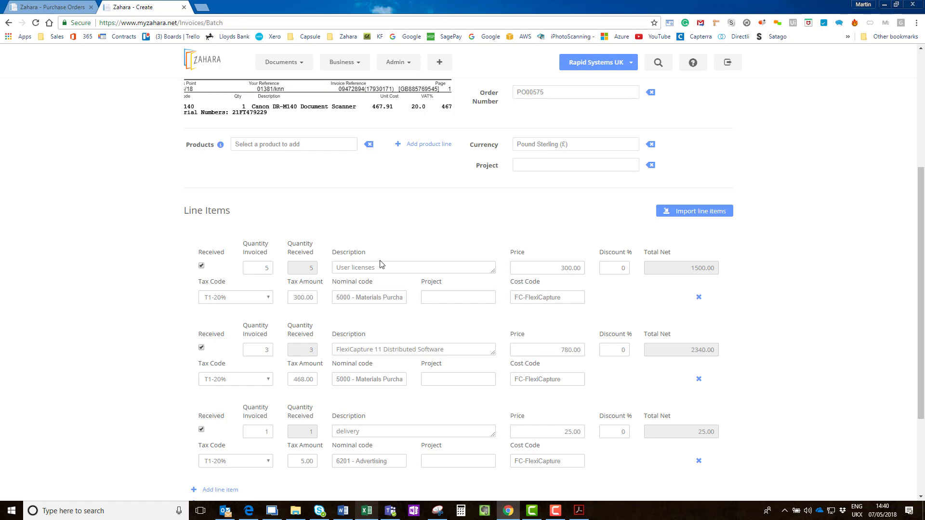
scroll(384, 265, "down", 1)
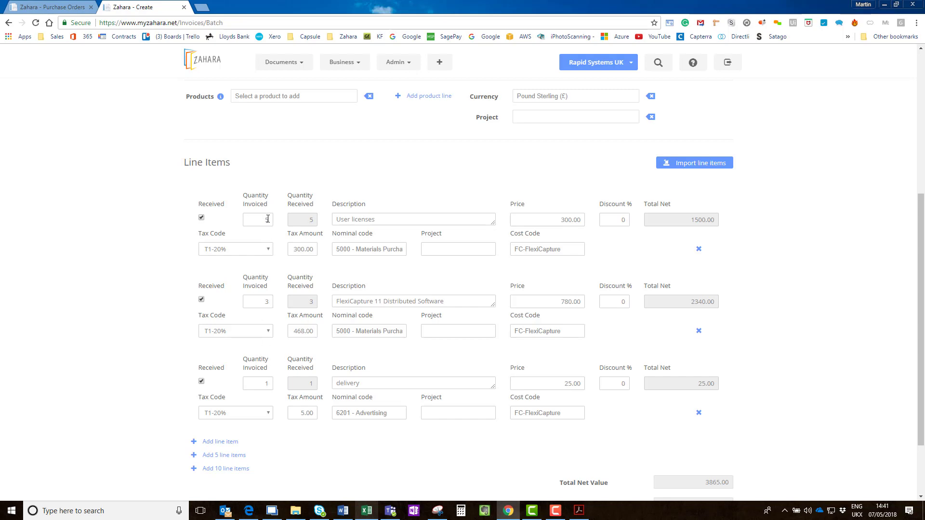
left_click_drag(265, 219, 270, 222)
left_click_drag(565, 219, 568, 219)
left_click(611, 246)
scroll(611, 245, "down", 3)
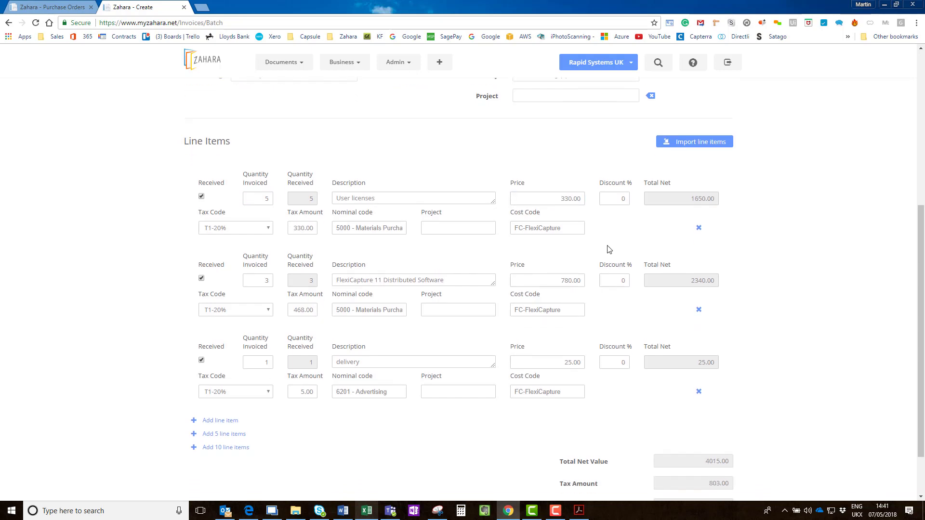
left_click(715, 463)
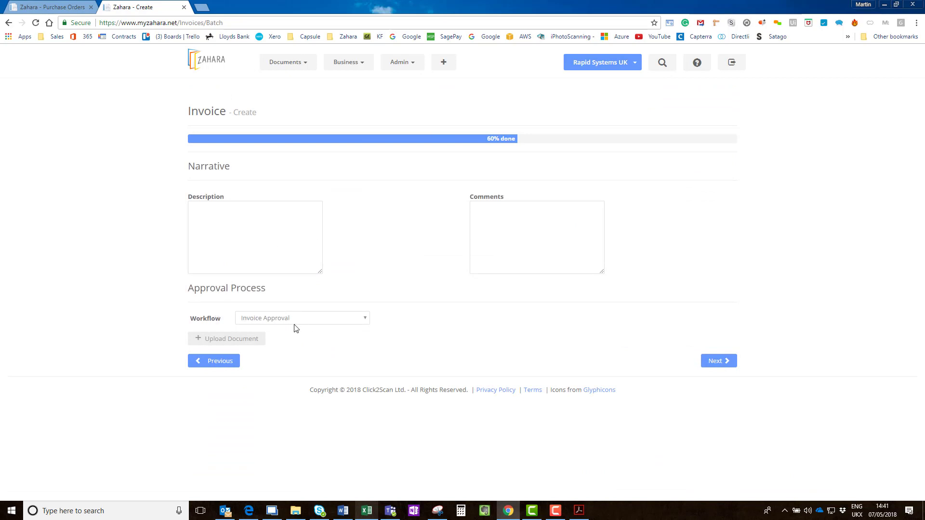
Step: Try the Automatic approval workflow for the invoice and switch back to Invoice Approval
left_click(266, 319)
left_click(260, 339)
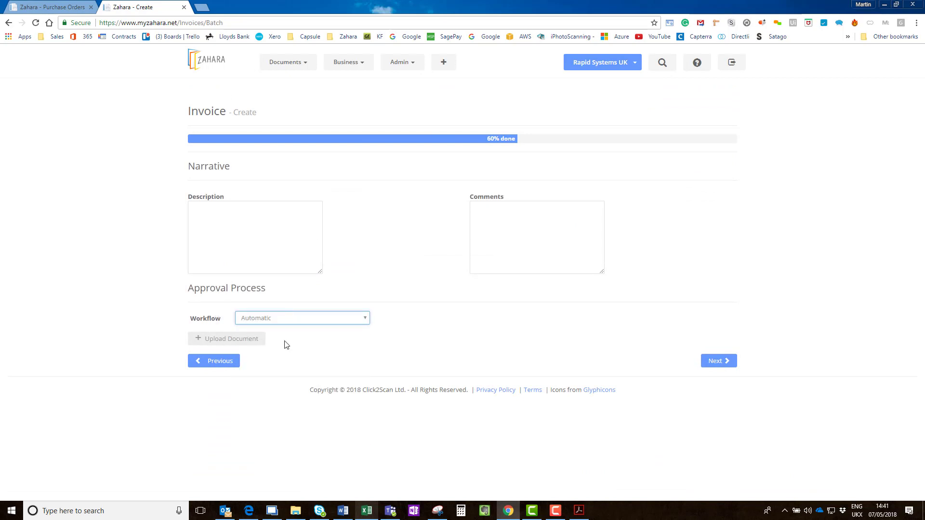
left_click(271, 320)
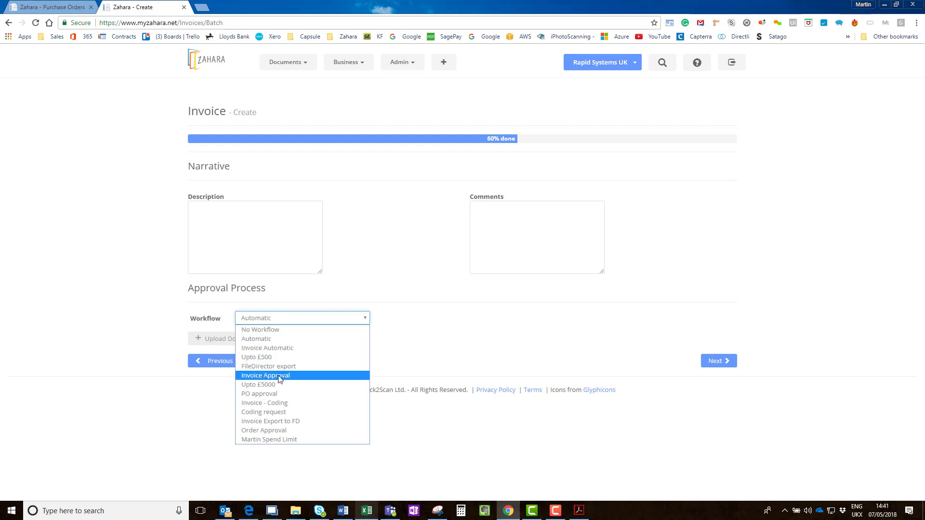
left_click(280, 380)
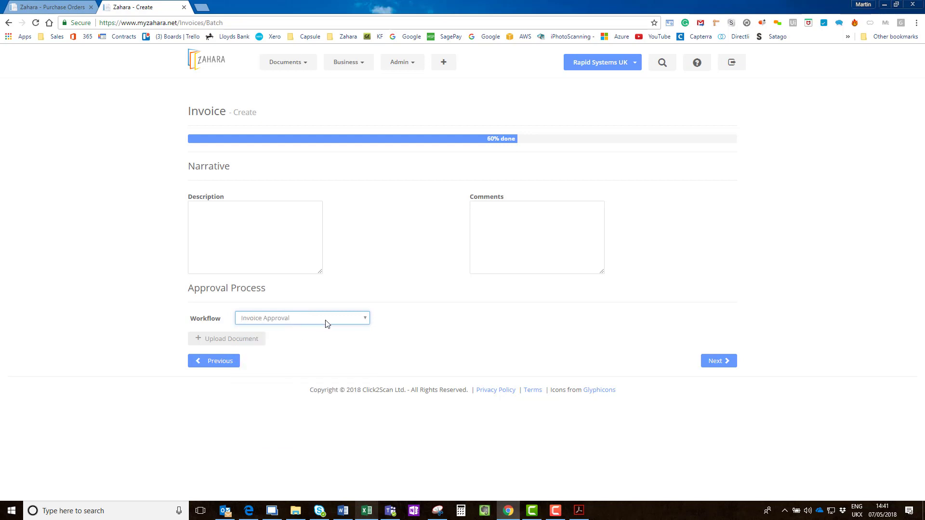
Step: Add the comment "price seems to be different", with its spelling corrected, and continue to the invoice overview
left_click(544, 239)
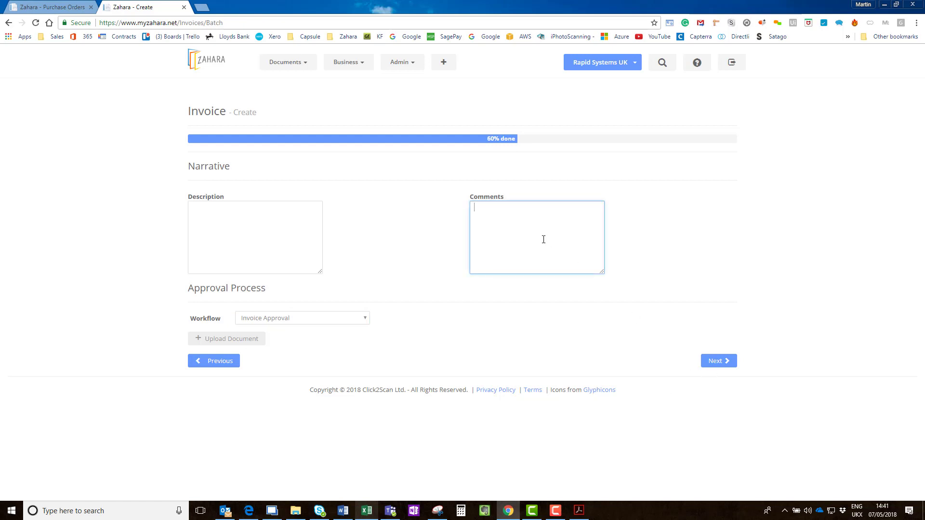
type("pirce seems to be differenyt")
right_click(485, 208)
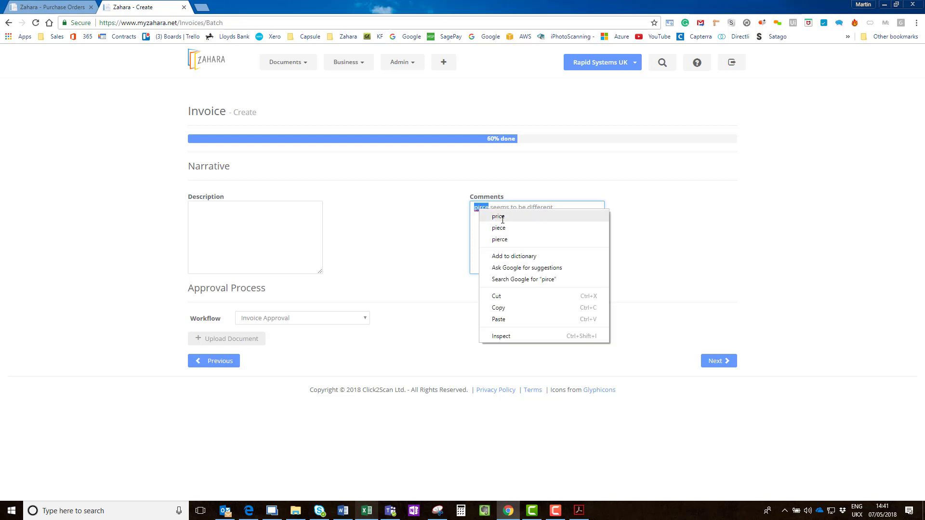
left_click(500, 217)
left_click(711, 364)
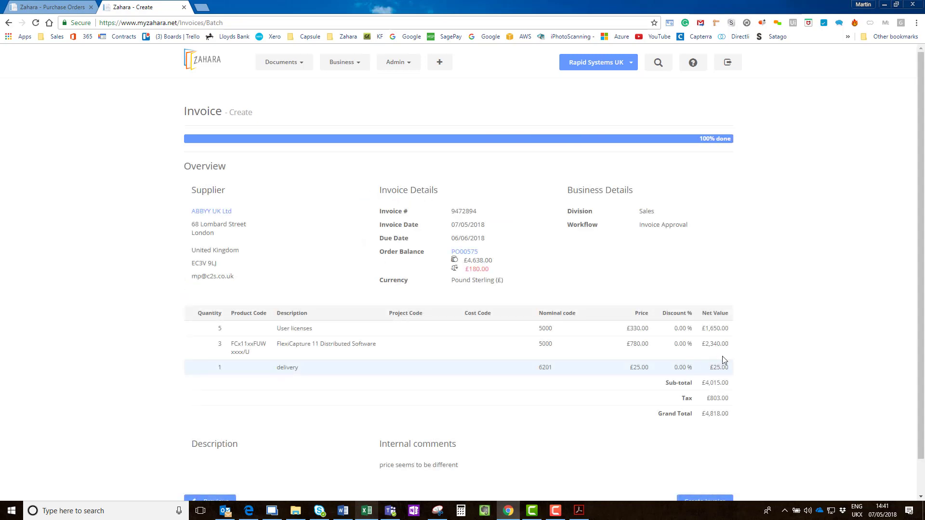
Step: Review the order balance on the overview for invoice 9472894 and create the invoice
scroll(619, 289, "down", 1)
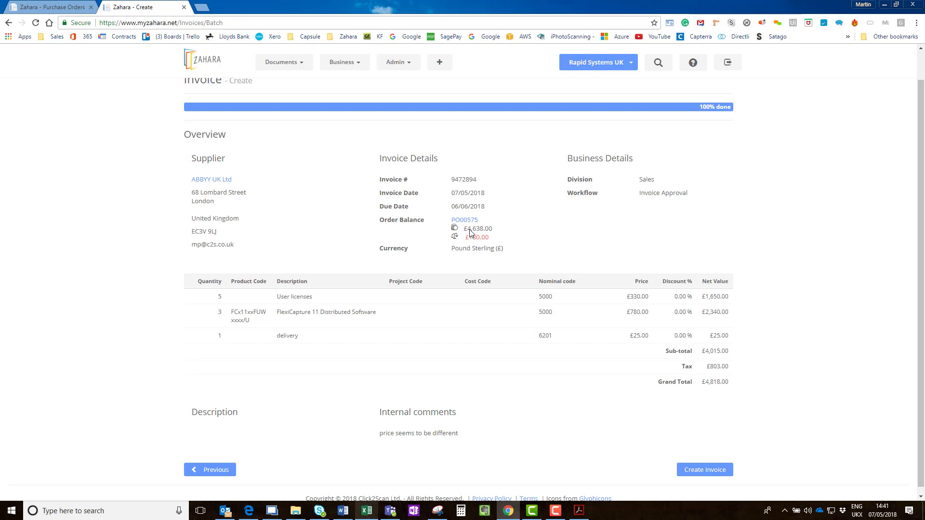
left_click_drag(465, 229, 493, 231)
left_click(508, 241)
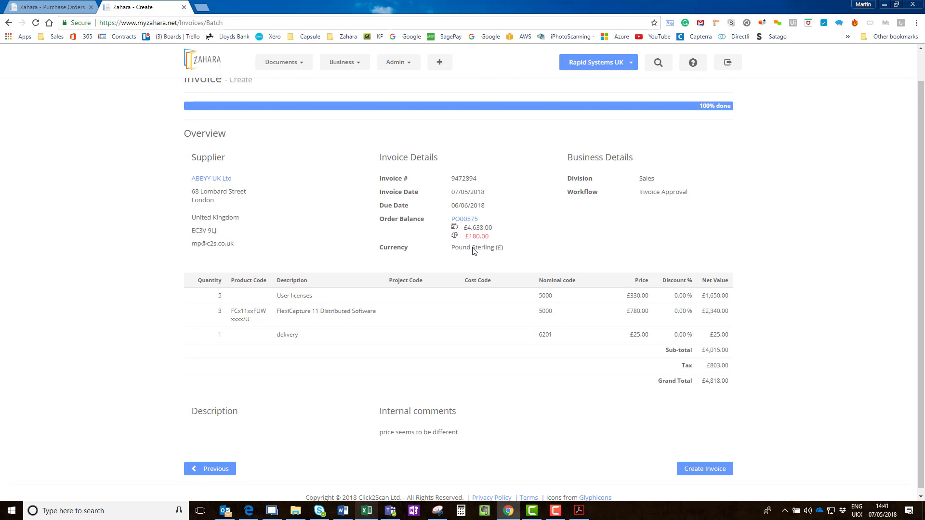
scroll(602, 361, "down", 1)
left_click(701, 463)
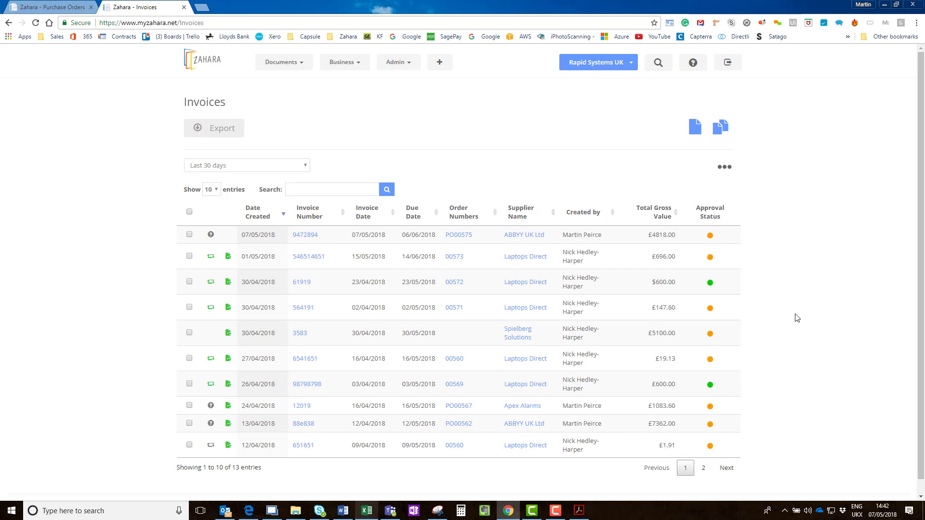
Step: Check the approval workflow progress and matching status of invoice 9472894 in the invoice list
left_click(710, 235)
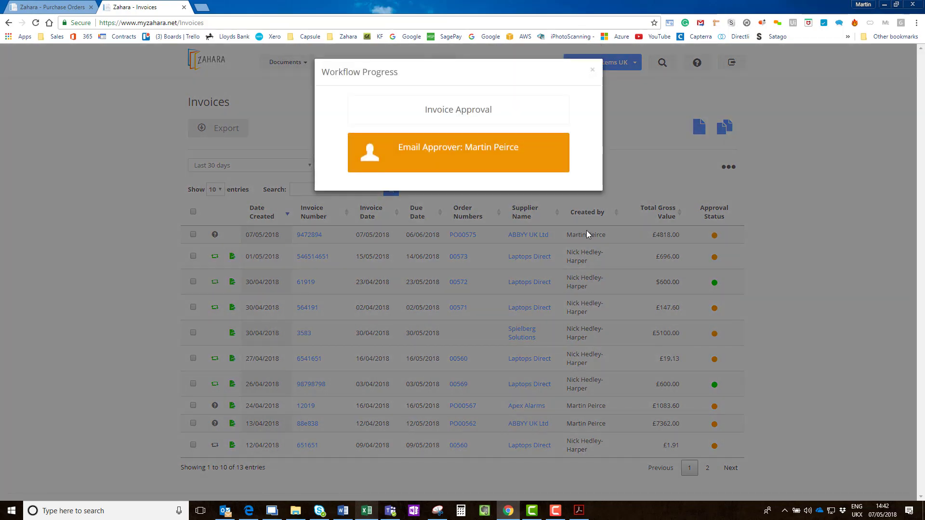
left_click(593, 71)
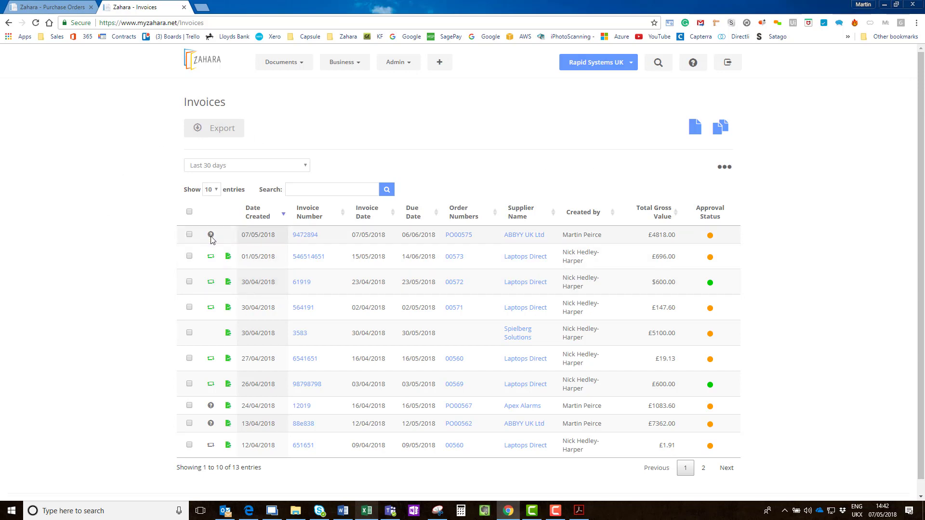
mouse_move(211, 240)
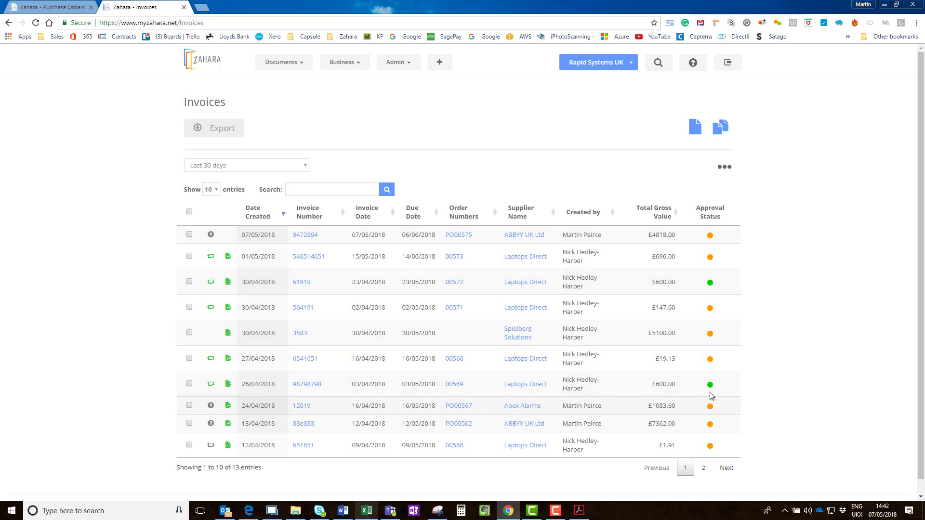
left_click(190, 235)
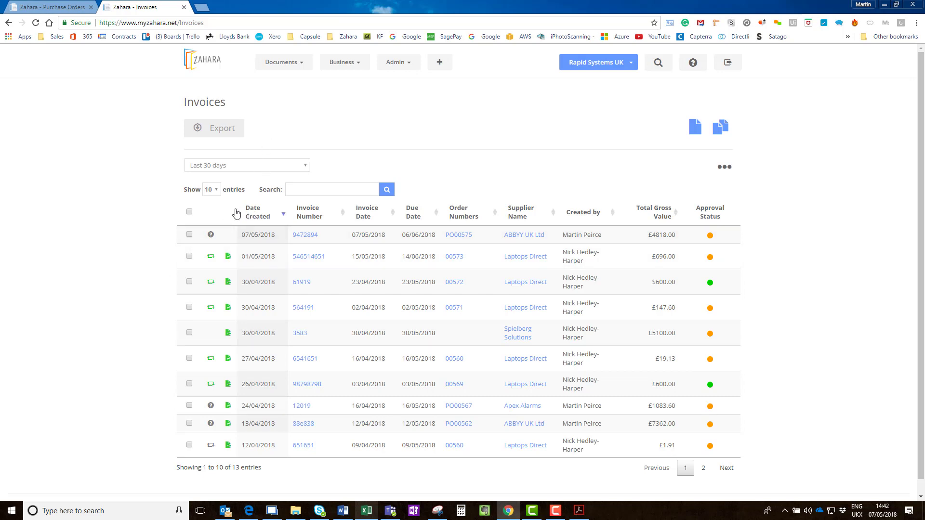
left_click(189, 235)
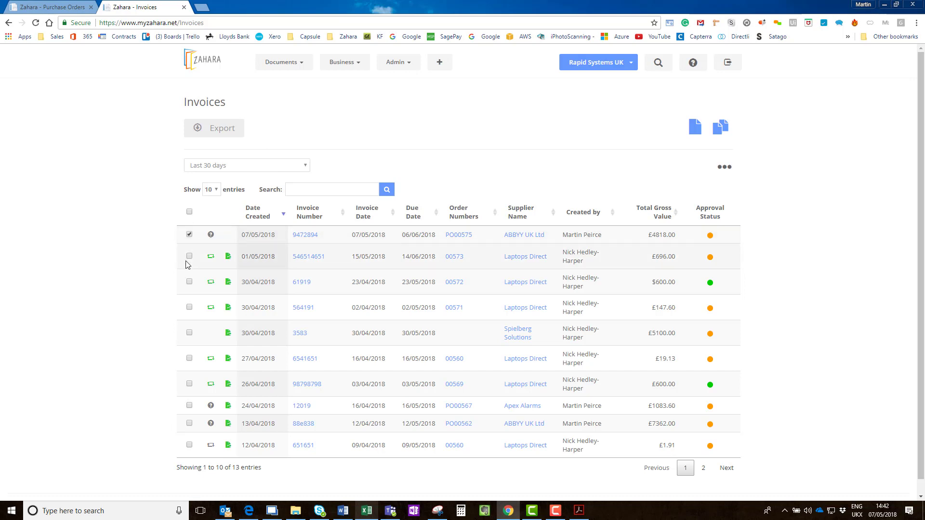
left_click(189, 259)
left_click(189, 282)
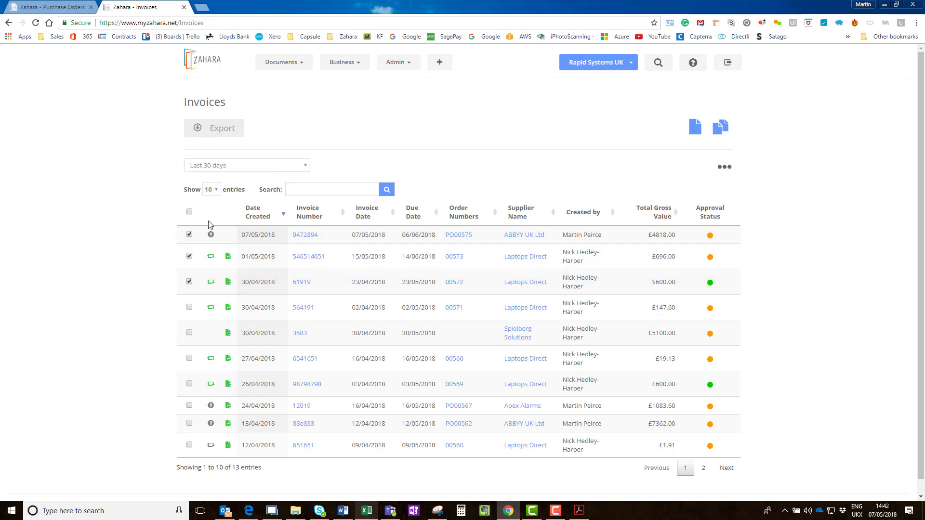
left_click(189, 256)
left_click(189, 282)
left_click(189, 235)
Step: Export the Spielberg Solutions invoice 3583, open the exported spreadsheet, dismiss its notices and minimise it
left_click(189, 333)
left_click(206, 130)
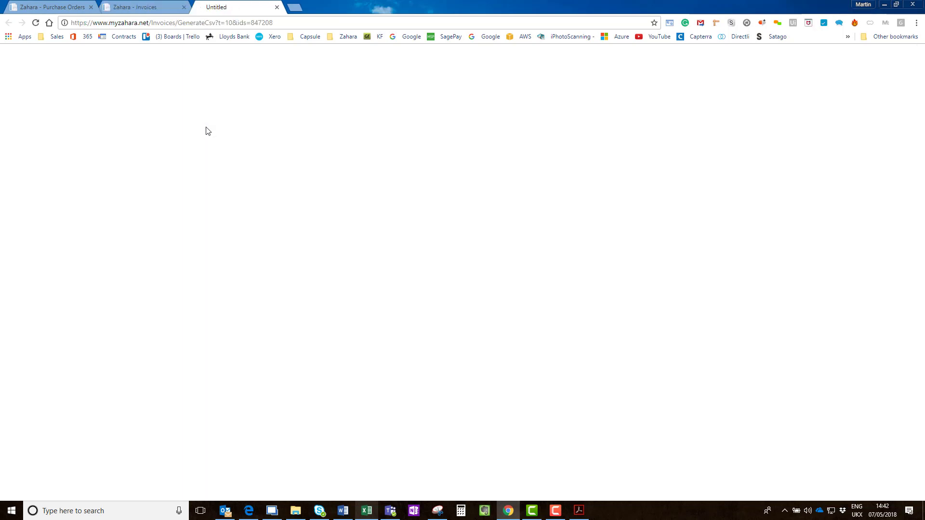
left_click(82, 493)
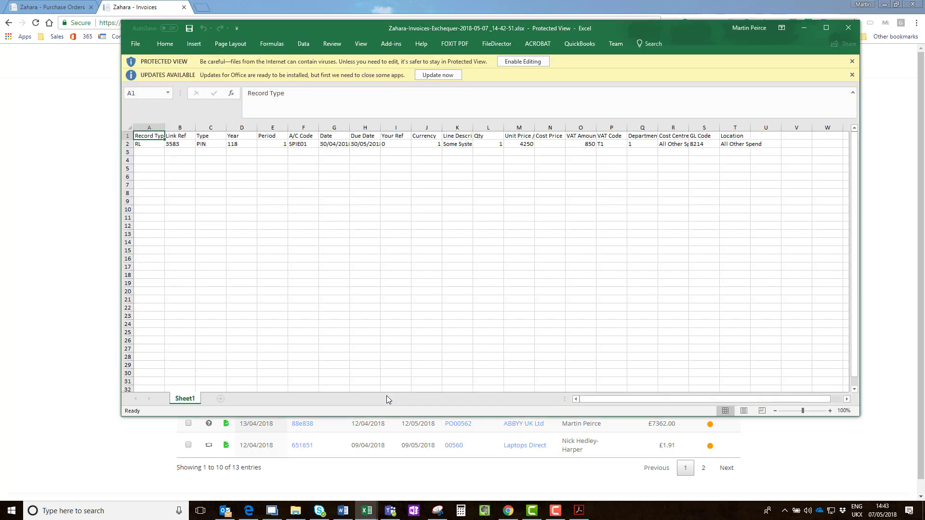
left_click(851, 74)
left_click(851, 61)
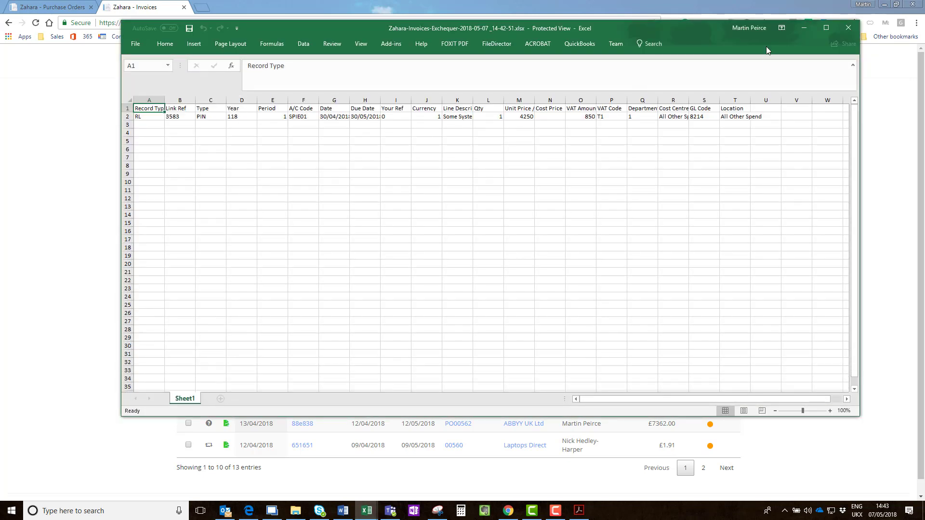
left_click(803, 29)
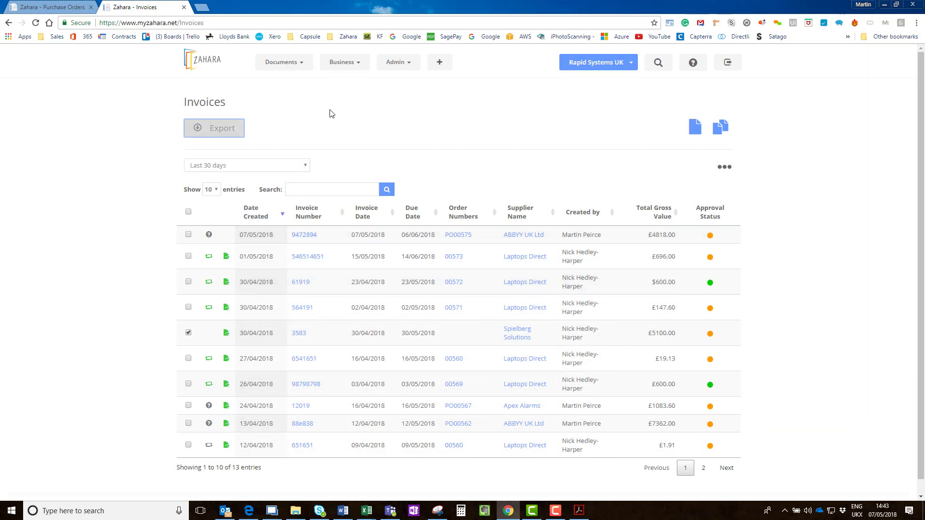
Step: Open the Sales division's Invoice - Coding process and examine the edit requirement options of its email approver step
left_click(343, 62)
left_click(343, 91)
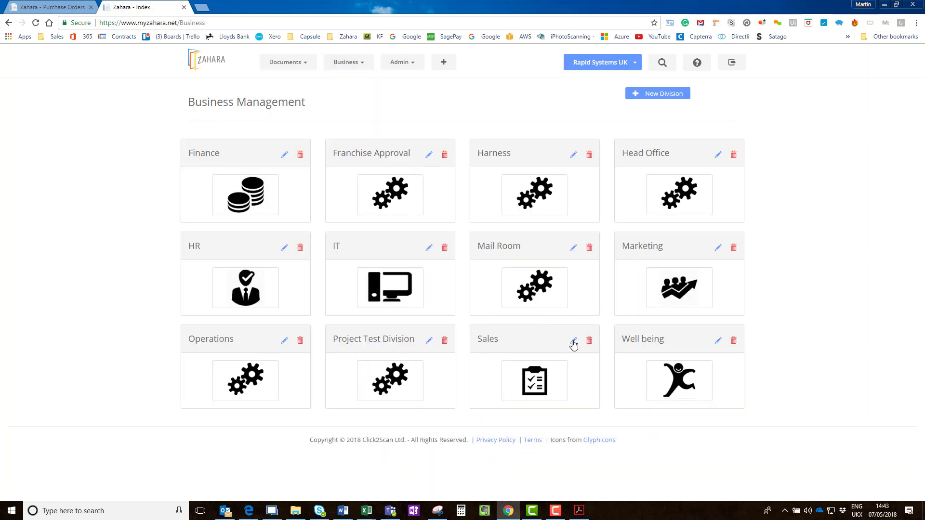
left_click(573, 341)
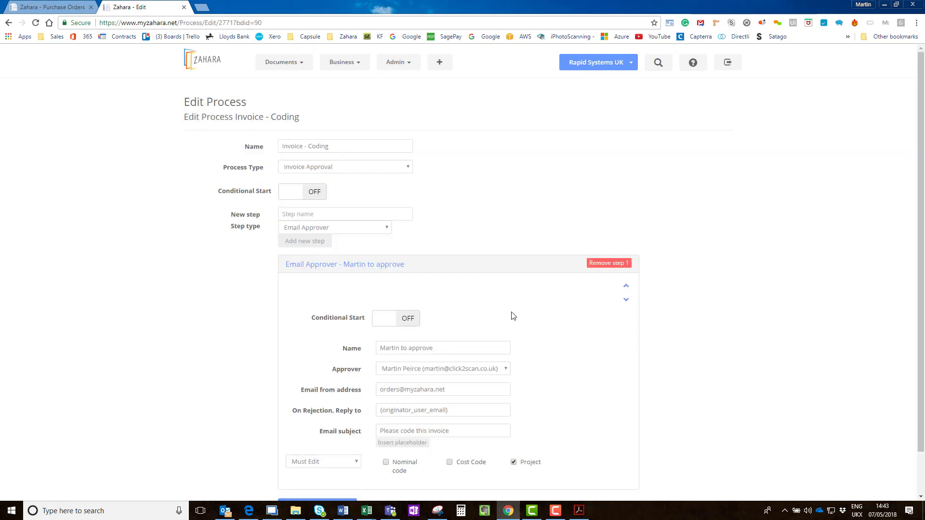
scroll(509, 292, "down", 1)
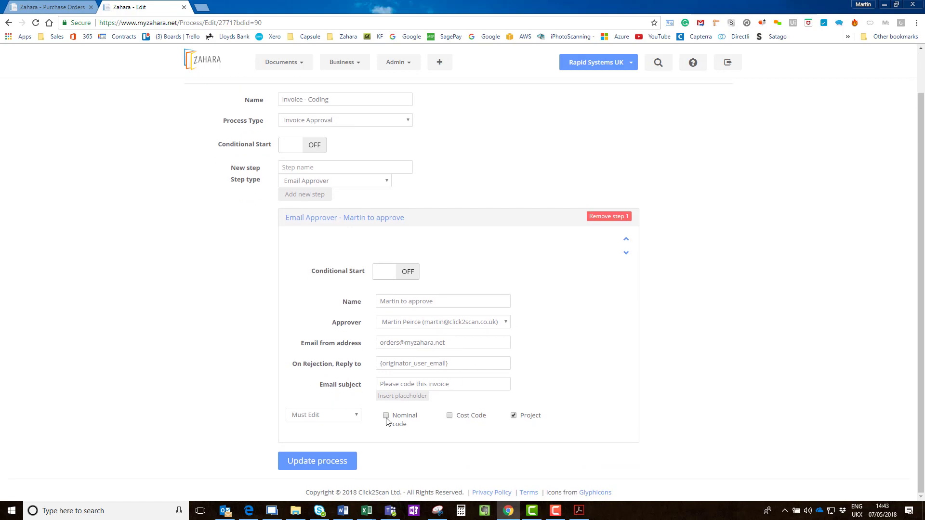
left_click(328, 415)
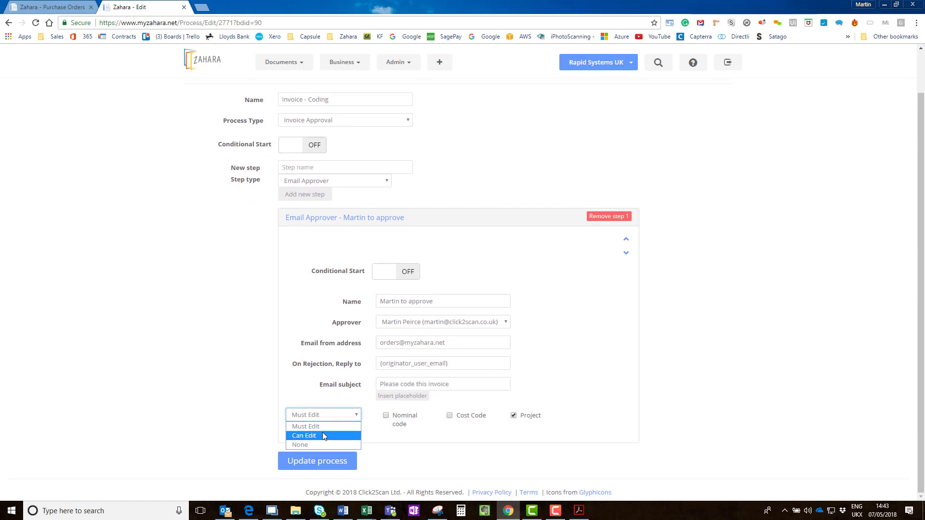
left_click(326, 400)
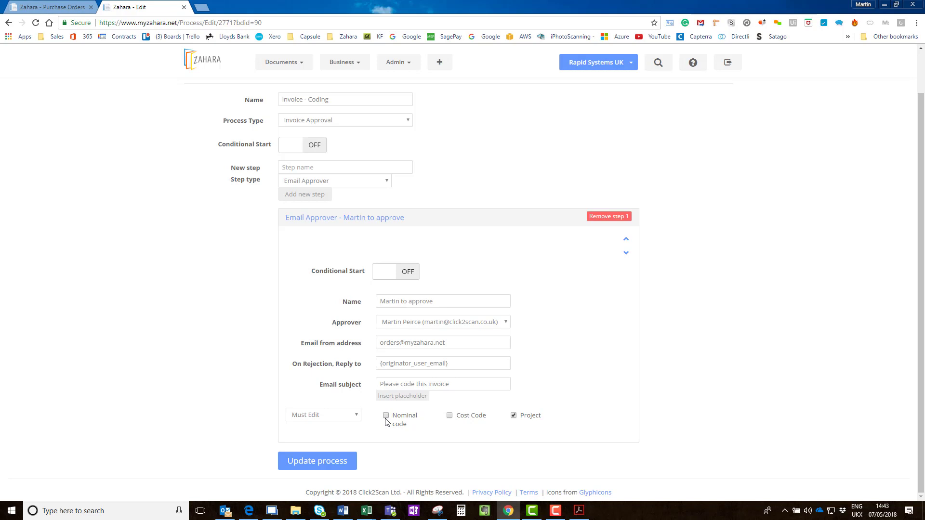
scroll(255, 302, "up", 1)
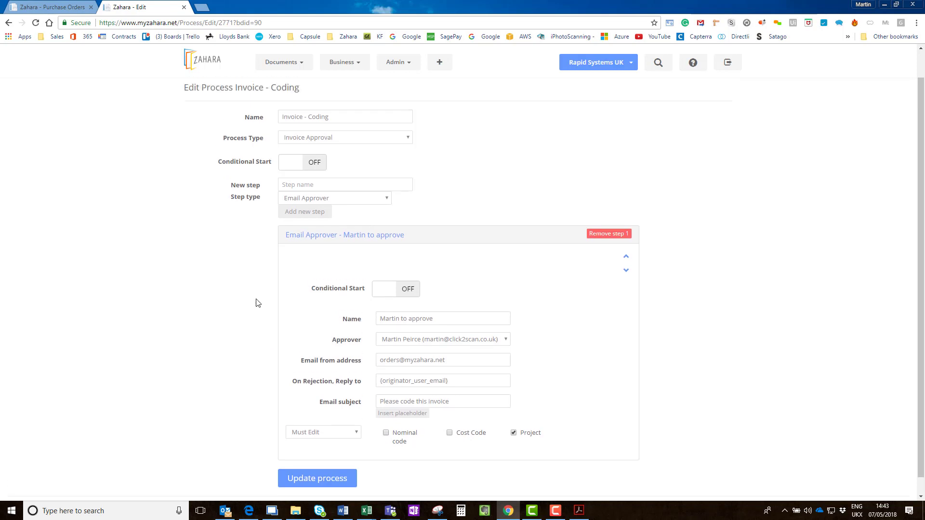
Step: Enable the process's conditional start and add a condition of Invoice Difference More Than 10.00
left_click(309, 199)
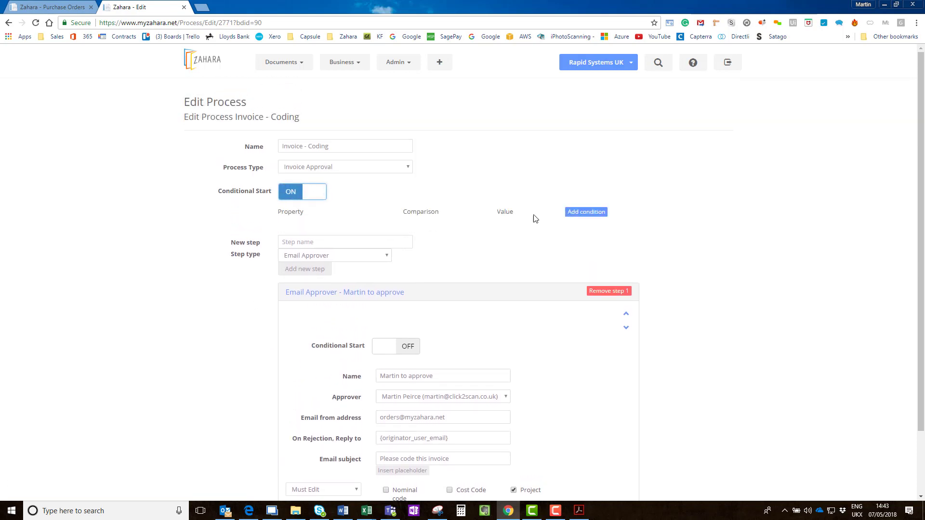
left_click(581, 210)
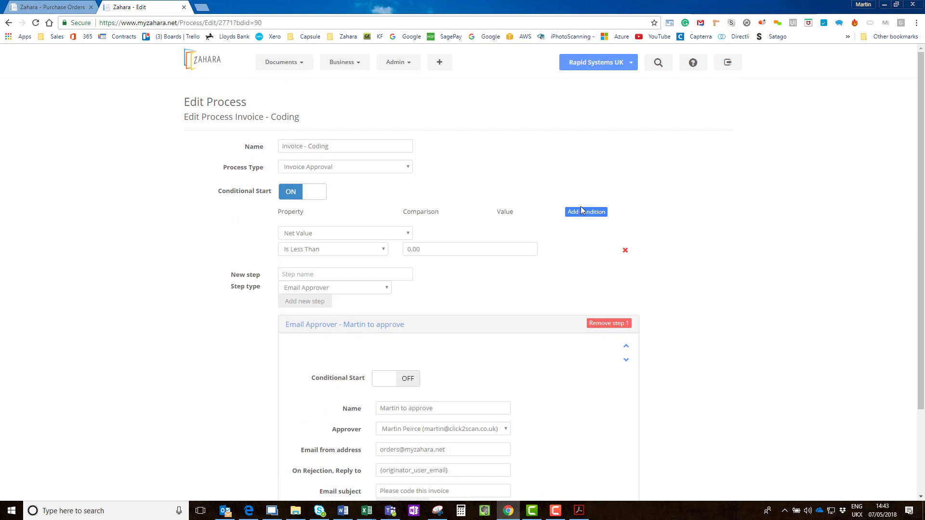
left_click(299, 234)
left_click(299, 299)
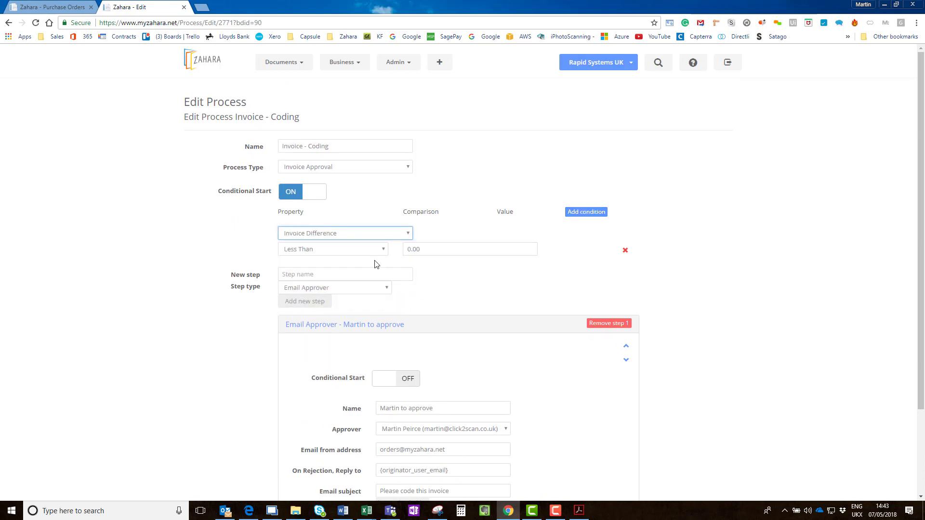
left_click(383, 251)
left_click(313, 268)
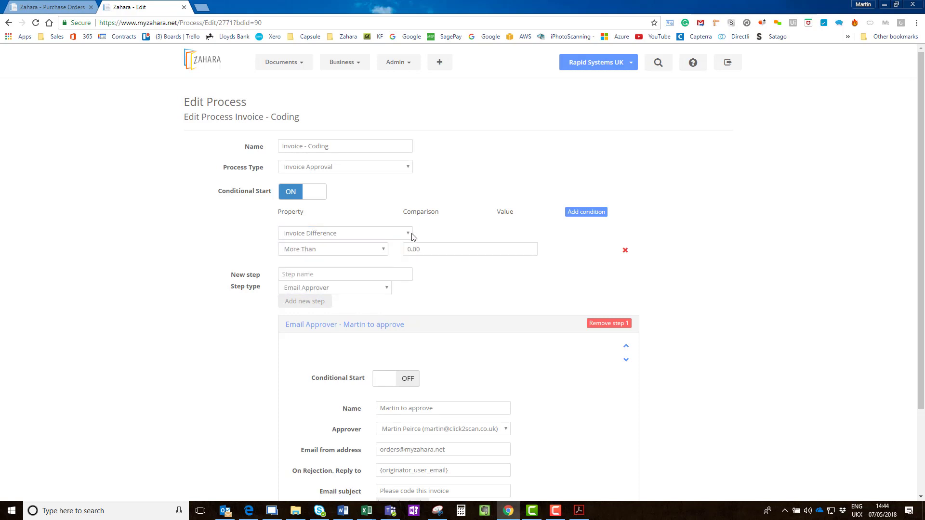
left_click(446, 249)
type("10.0")
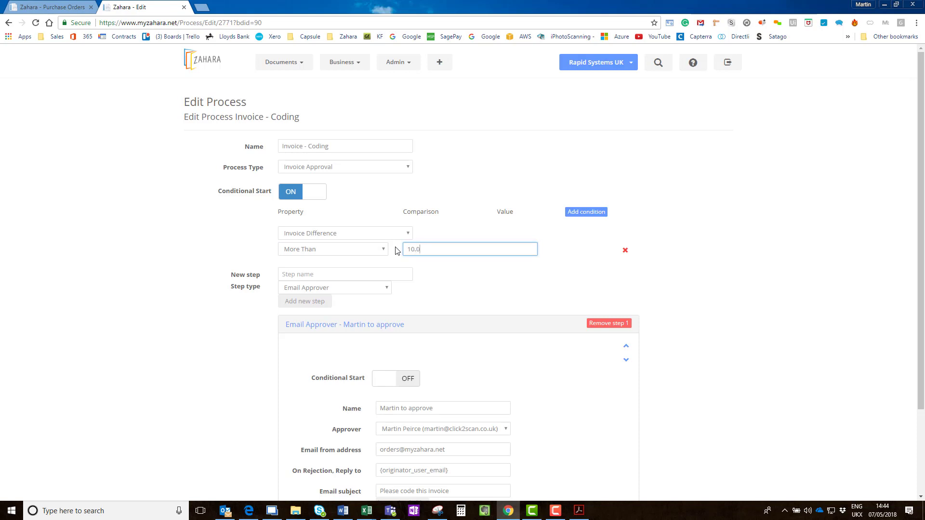
type("0")
Step: Add a second condition joined by OR, using Invoice Difference with the comparison More than or equal percent
left_click(573, 212)
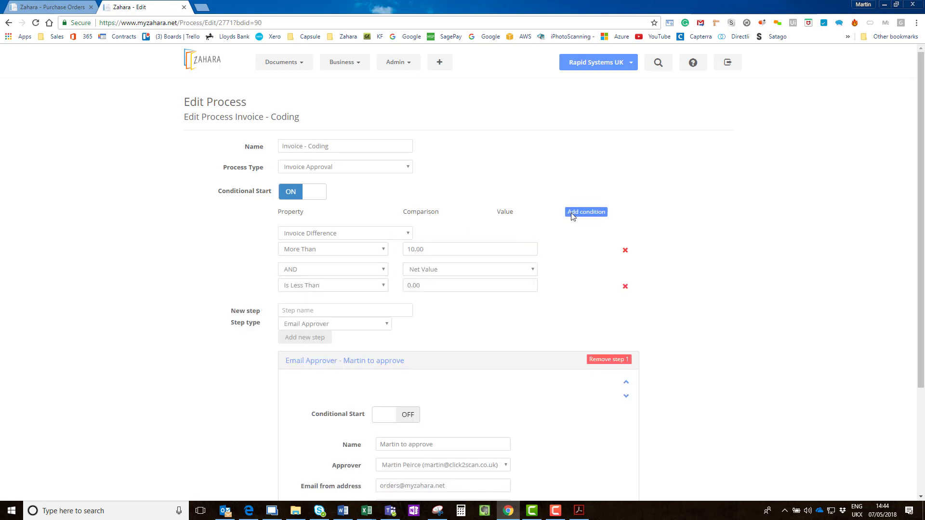
left_click(345, 269)
left_click(335, 281)
left_click(330, 271)
left_click(313, 290)
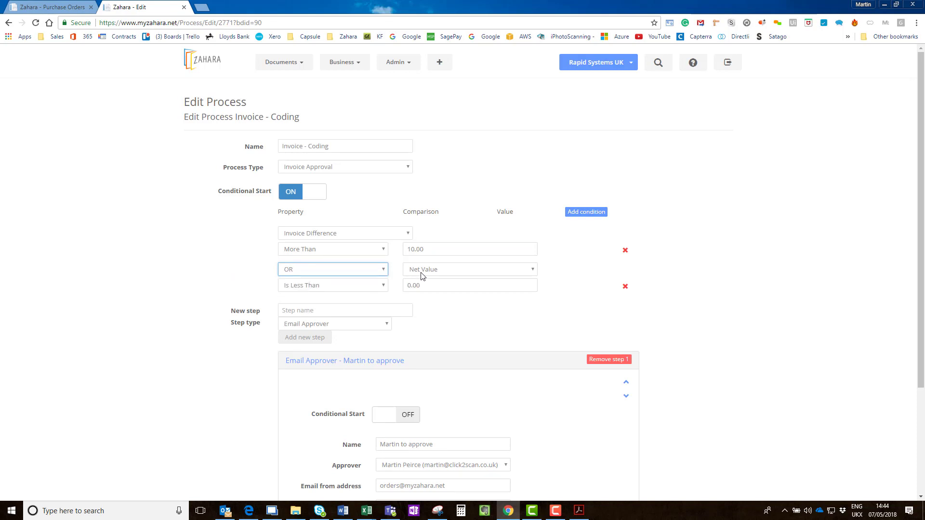
left_click(422, 272)
left_click(428, 341)
left_click(335, 285)
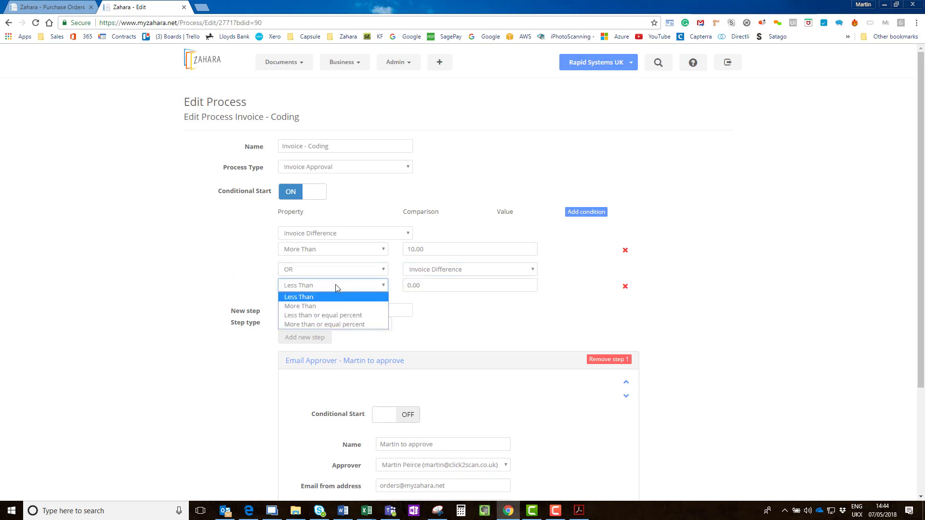
left_click(333, 324)
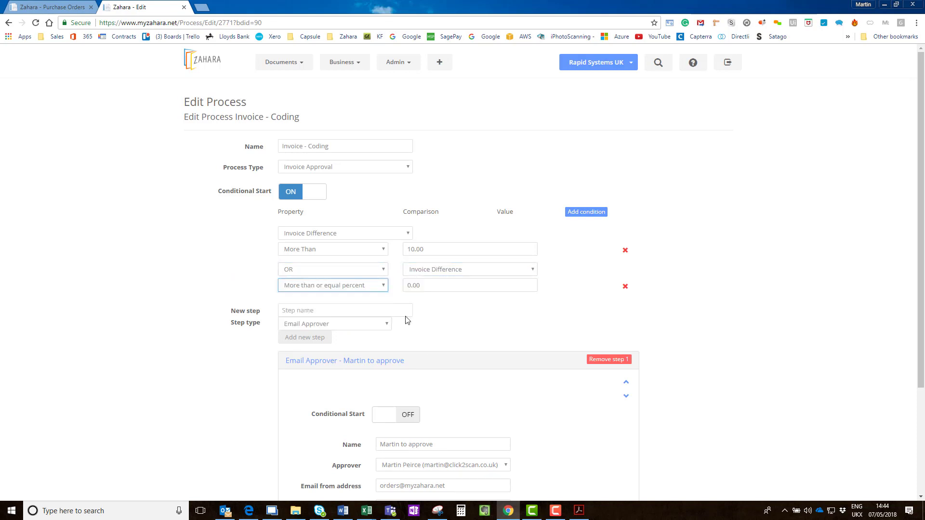
Step: Set the value of the percentage-based Invoice Difference condition to 5
left_click(433, 284)
type("10")
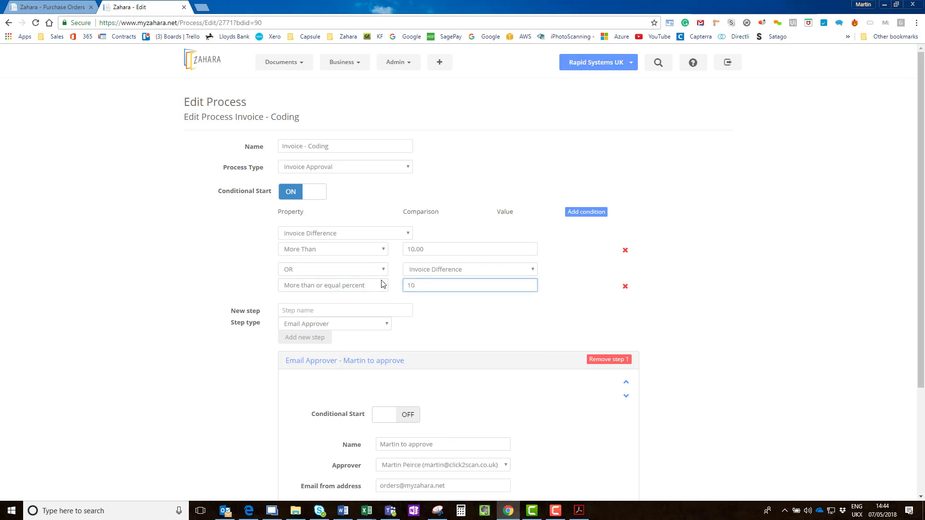
left_click(423, 308)
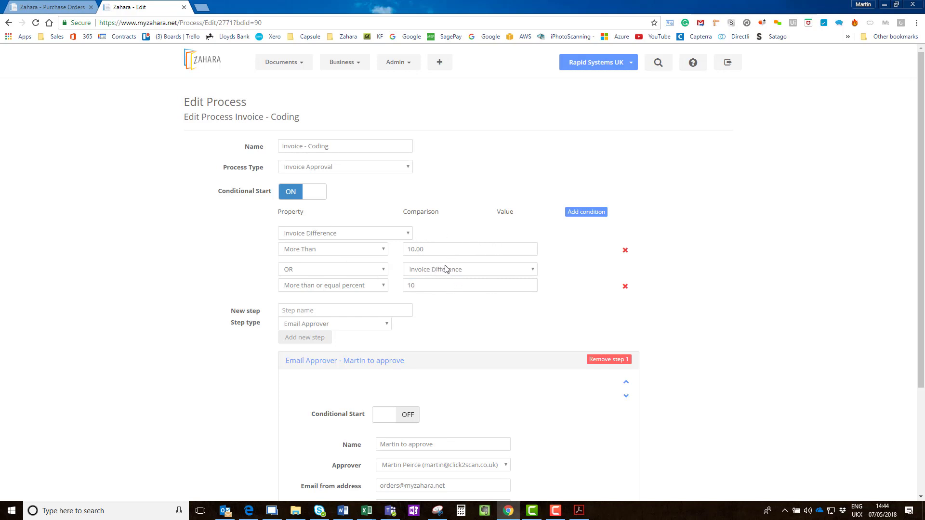
left_click_drag(425, 284, 396, 287)
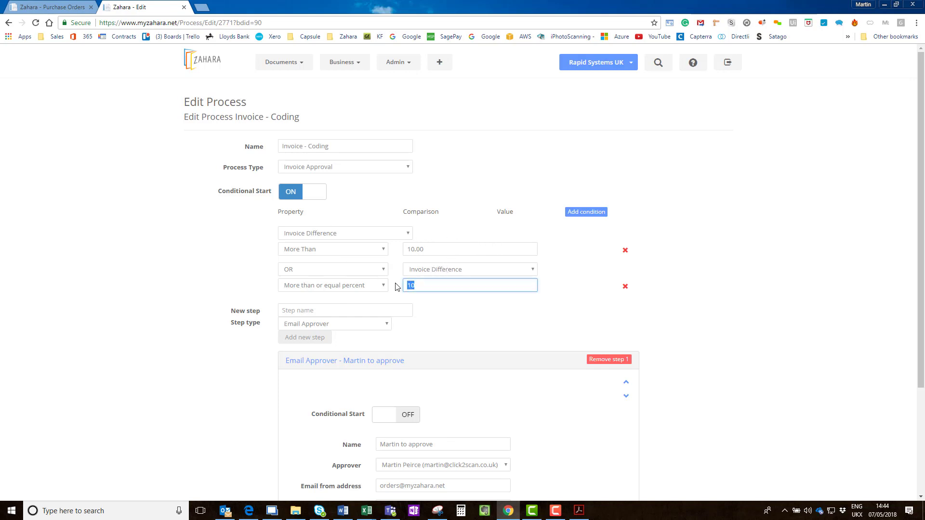
type("5")
left_click(482, 308)
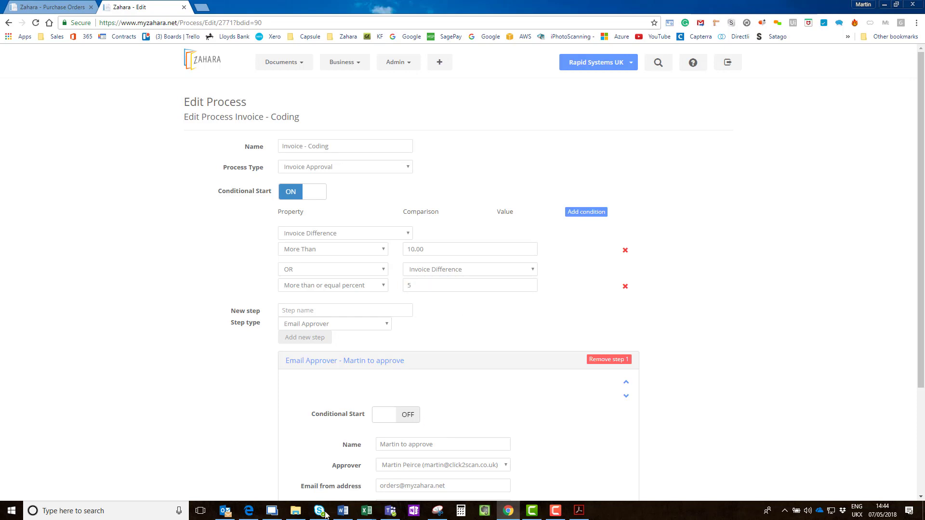
Step: Switch to Outlook, open the "New invoice for approval" email and review its line items, comment and approval options
left_click(225, 510)
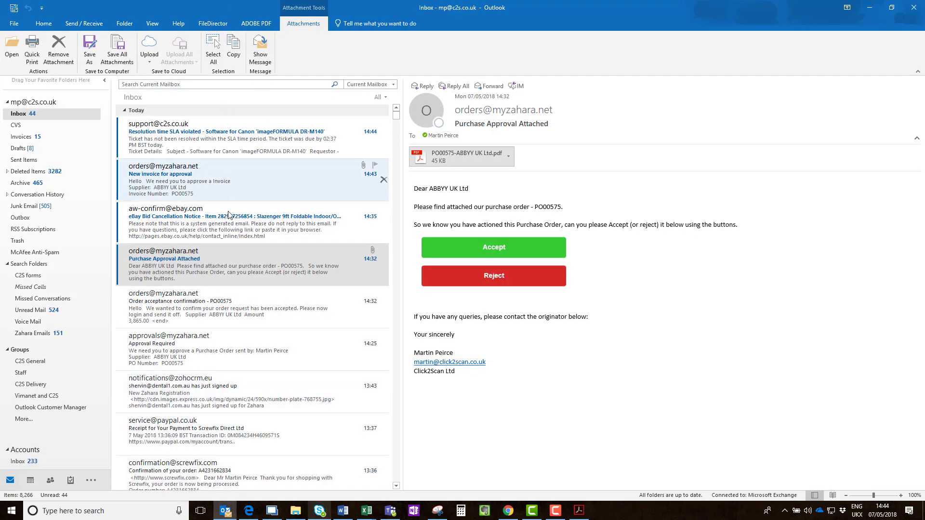
left_click(182, 192)
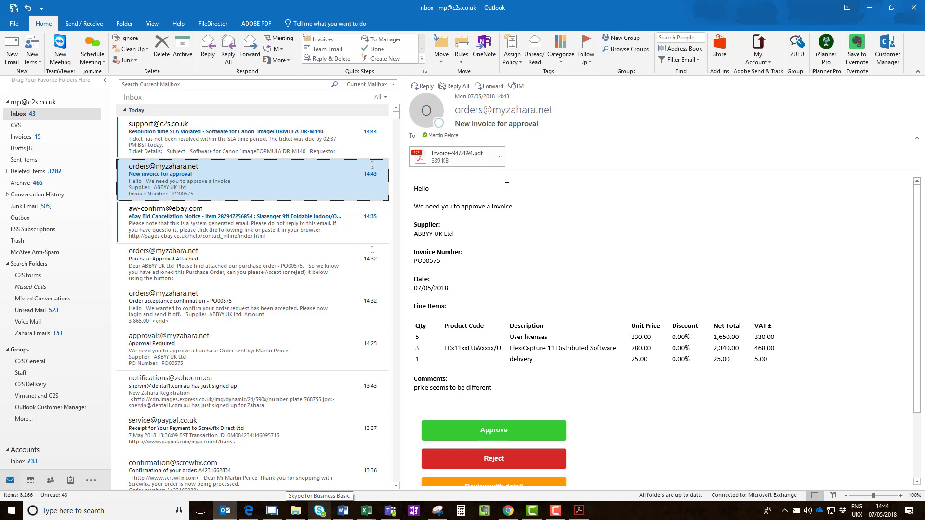
scroll(548, 250, "down", 3)
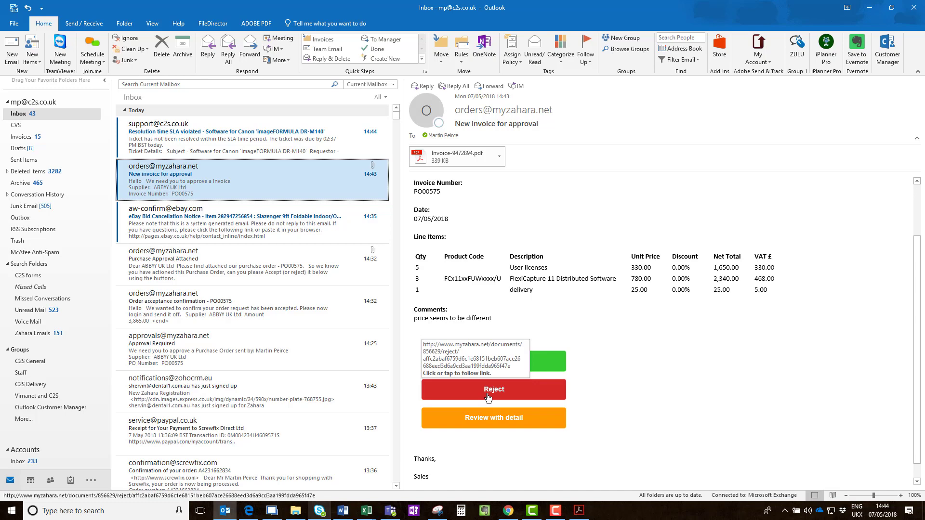
Step: Reject the ABBYY UK Ltd invoice through the approval email and dismiss the browser window that opens
left_click(487, 397)
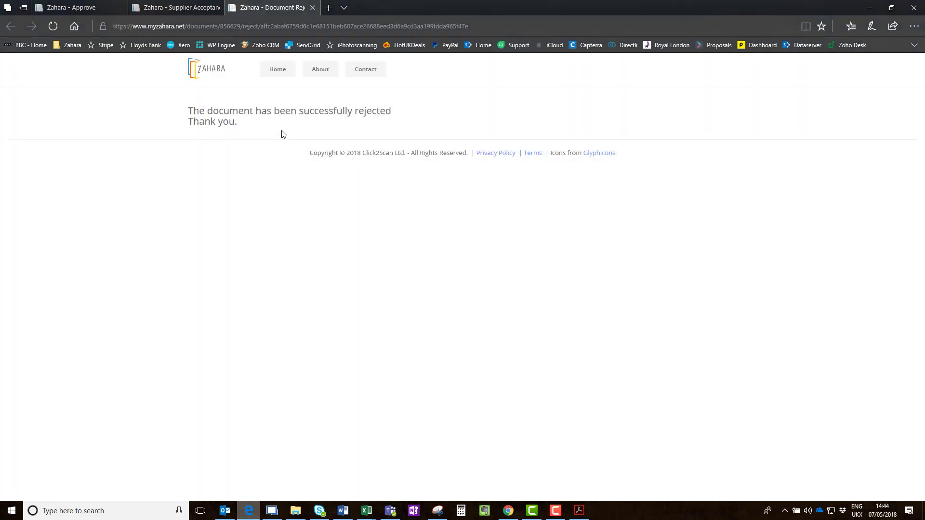
left_click(869, 8)
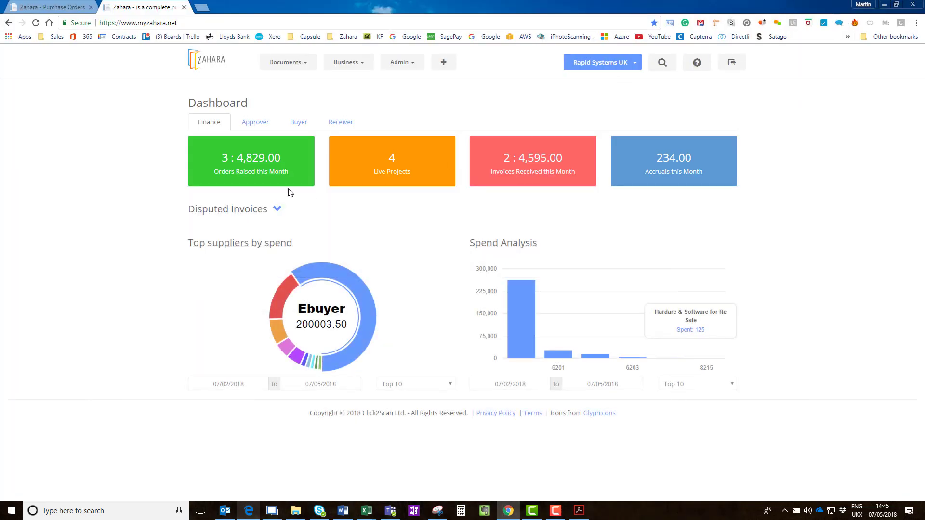
Step: In Zahara's dashboard, expand the disputed invoices, open the ABBYY UK Ltd invoice dated 07/05/2018 and view its document history
left_click(276, 209)
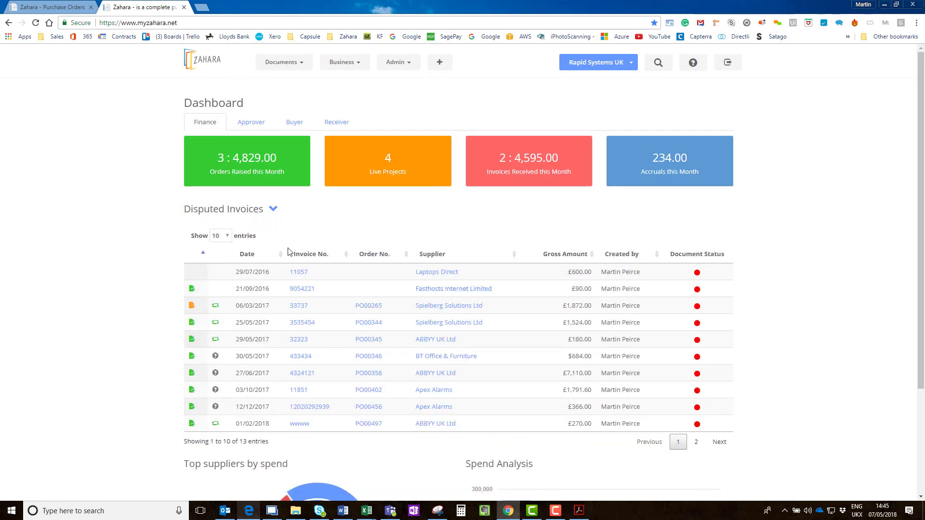
left_click(695, 443)
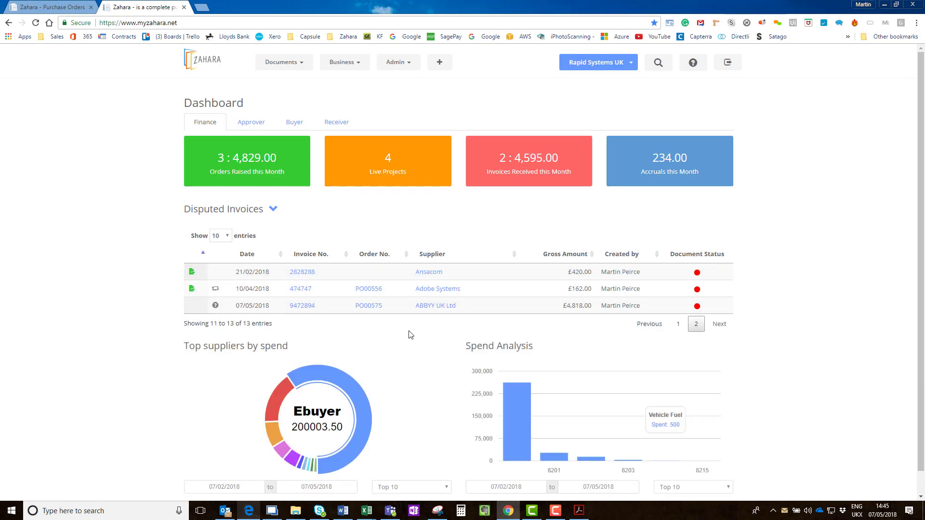
left_click(307, 306)
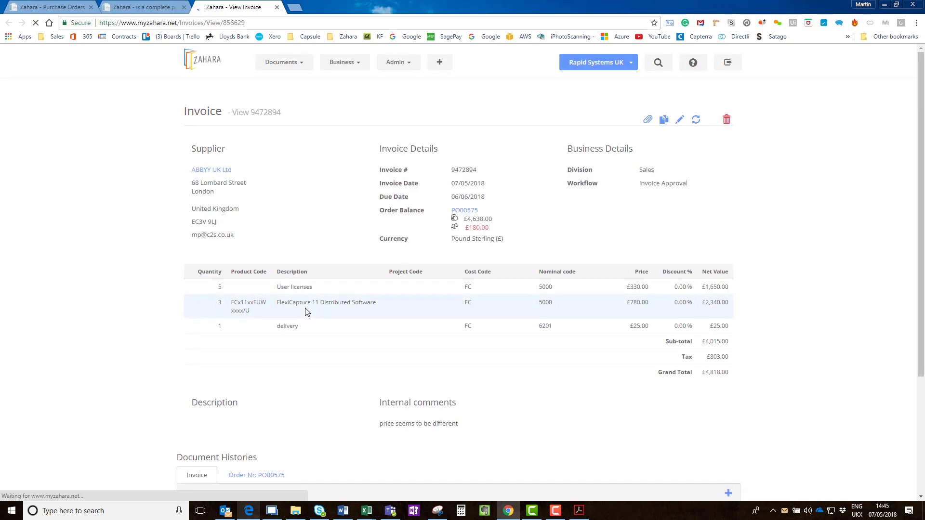
scroll(373, 335, "down", 3)
scroll(377, 342, "down", 1)
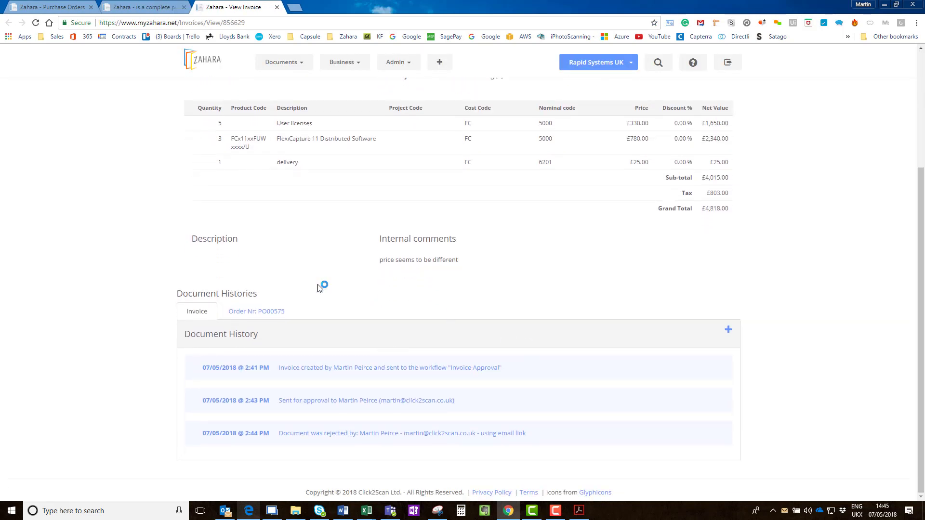
Step: Add the note "Need to get credit note as price too high" to the invoice's document history
left_click(728, 329)
left_click(403, 106)
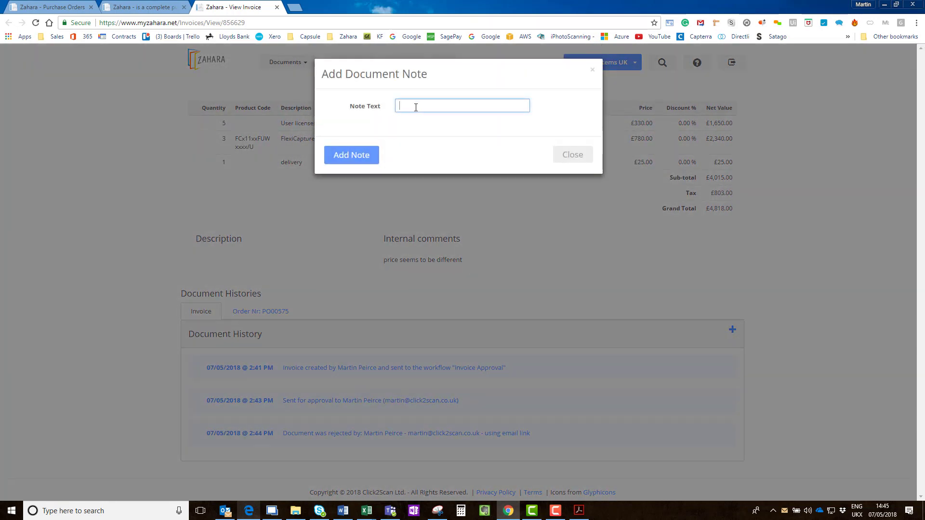
type("Need to get credit nor")
type("e as price too high")
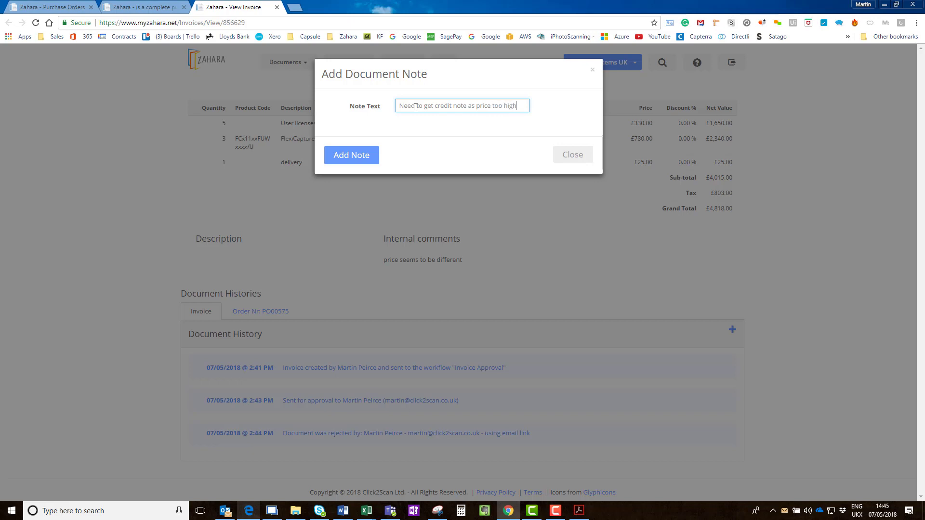
left_click(351, 155)
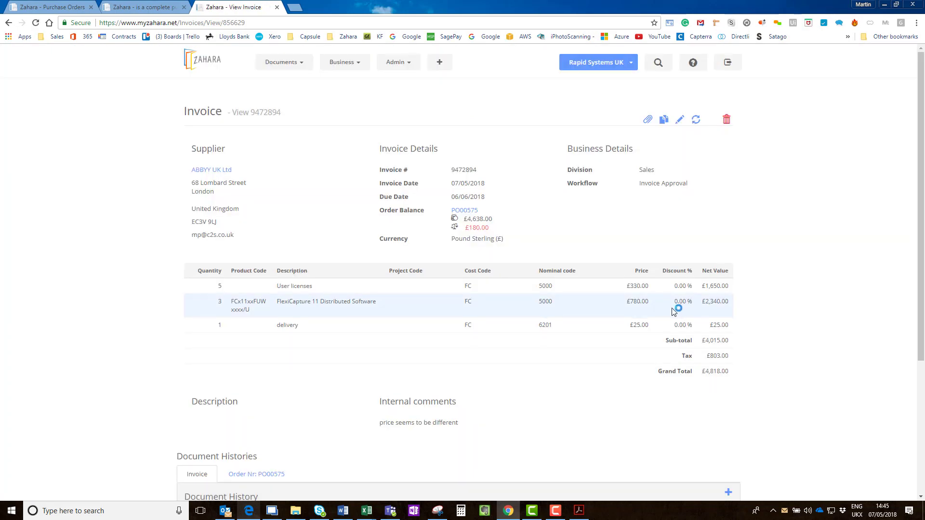
scroll(641, 265, "down", 3)
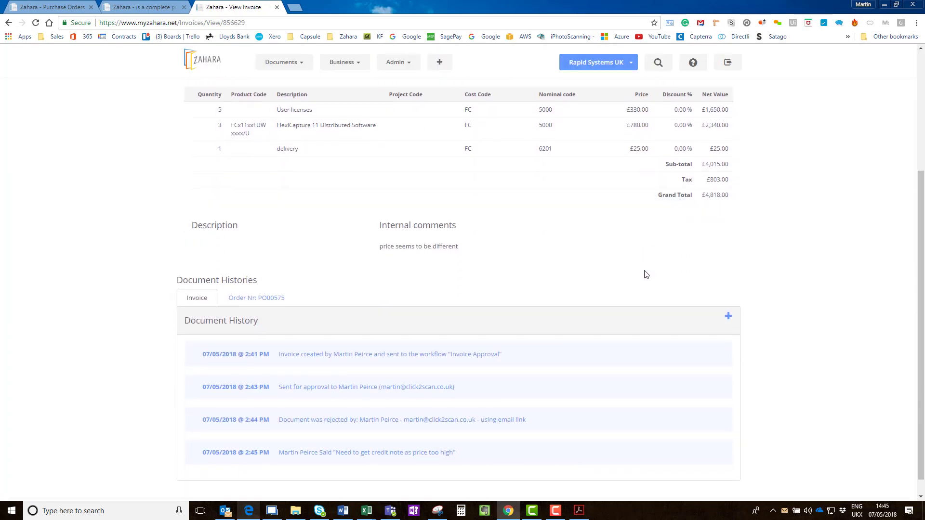
Step: Review the invoice's details and history, examine the linked order's history and open the attached invoice PDF
scroll(555, 219, "up", 3)
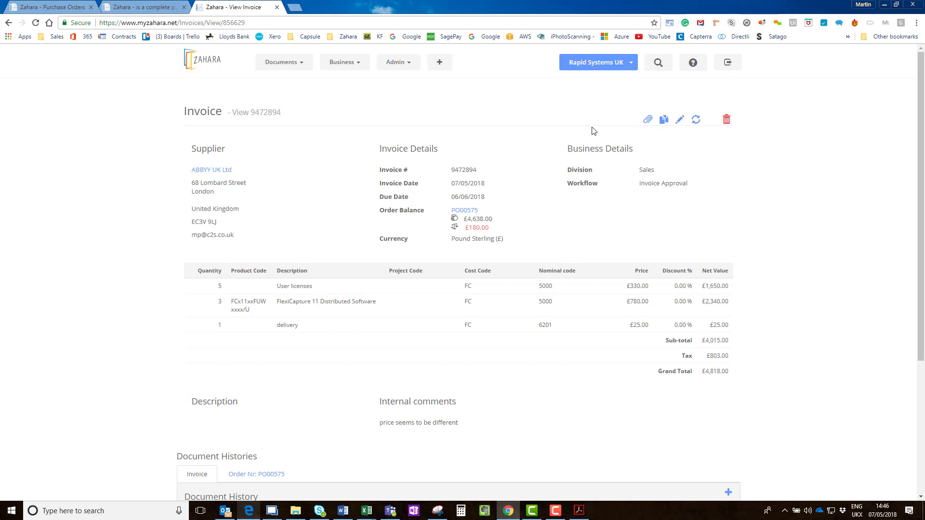
scroll(514, 294, "down", 2)
scroll(481, 318, "down", 3)
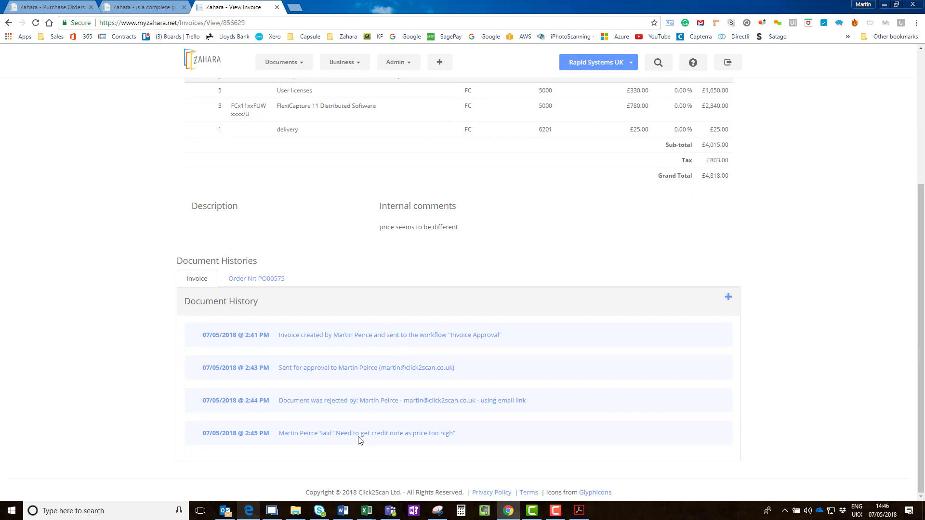
scroll(348, 332, "up", 3)
scroll(341, 334, "up", 1)
scroll(299, 320, "down", 4)
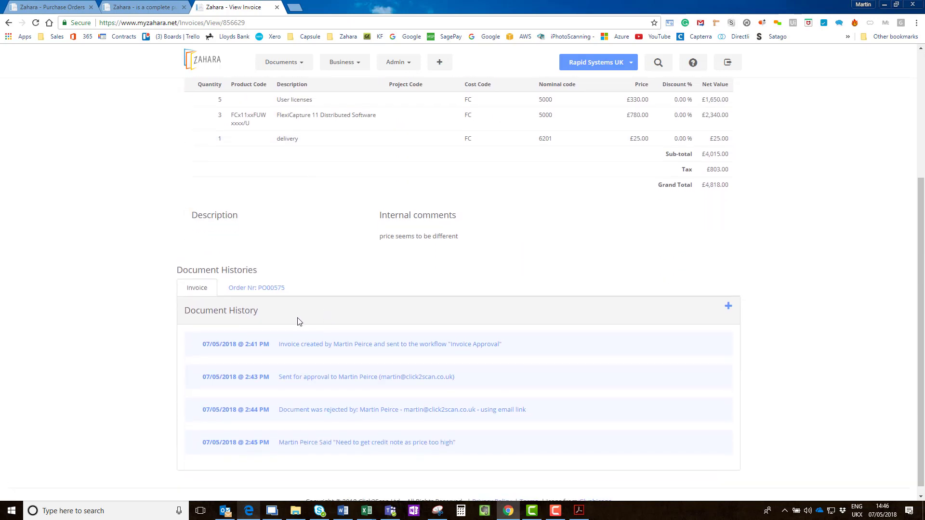
left_click(275, 279)
scroll(326, 306, "down", 4)
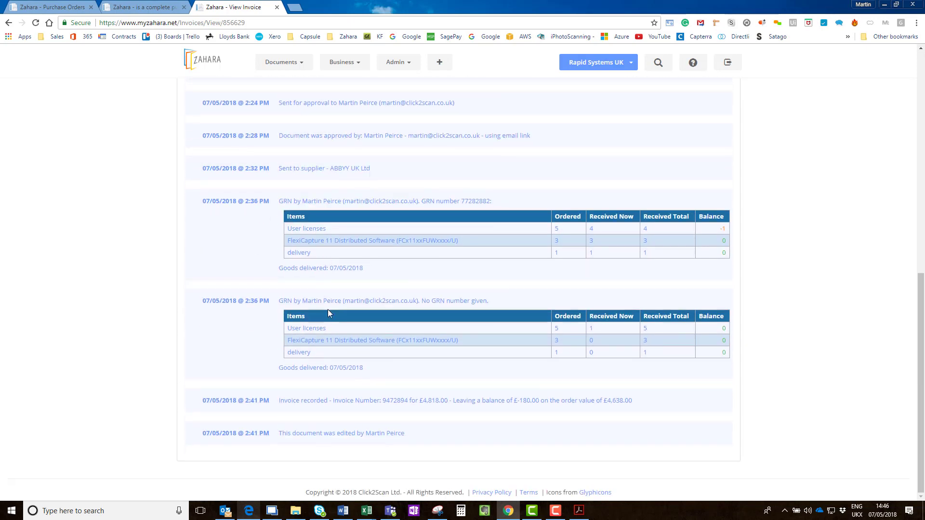
scroll(328, 310, "up", 2)
scroll(330, 314, "up", 7)
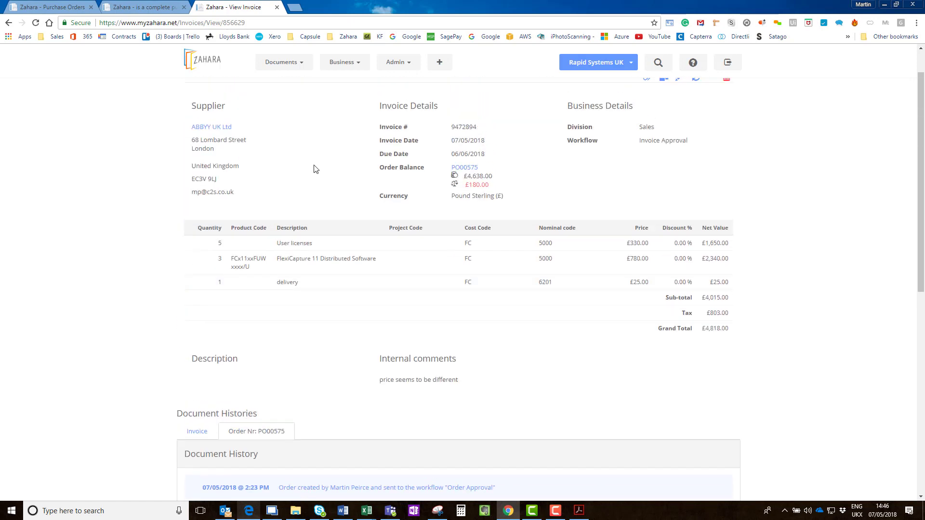
left_click(648, 120)
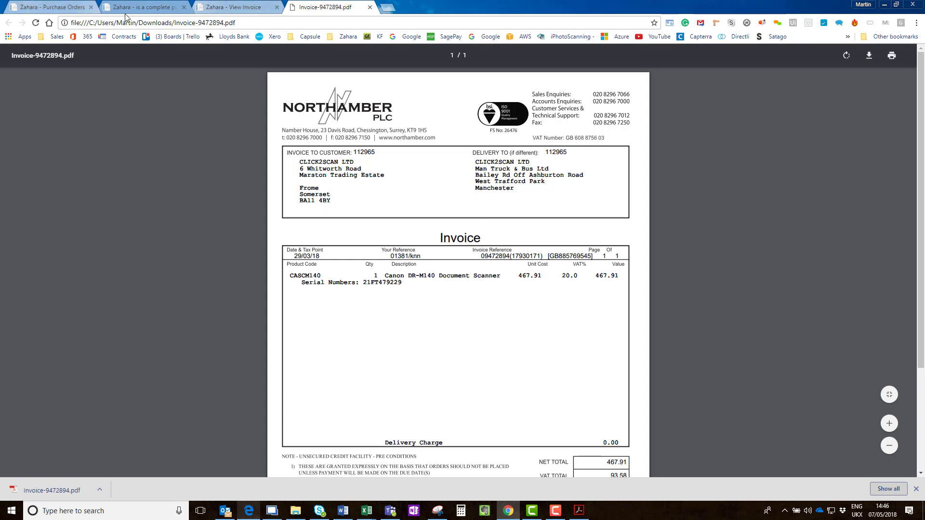
Step: Return to the dashboard, log out of Zahara and open the registration form for a new trial organisation
left_click(141, 7)
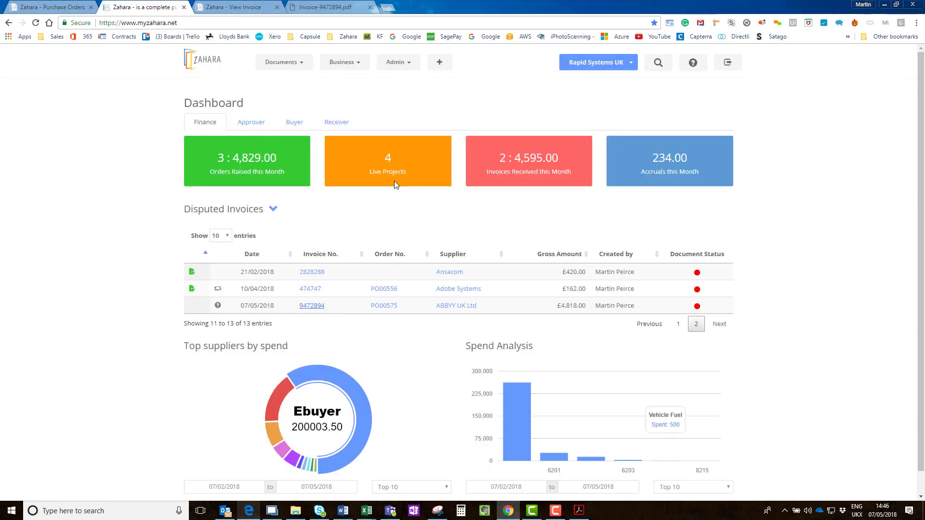
scroll(412, 257, "down", 1)
scroll(409, 260, "up", 1)
left_click(727, 65)
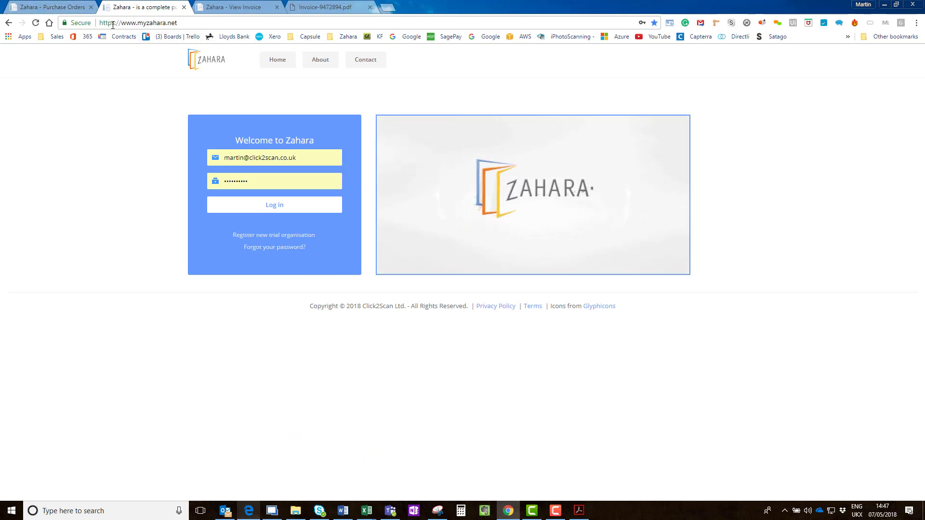
left_click(265, 236)
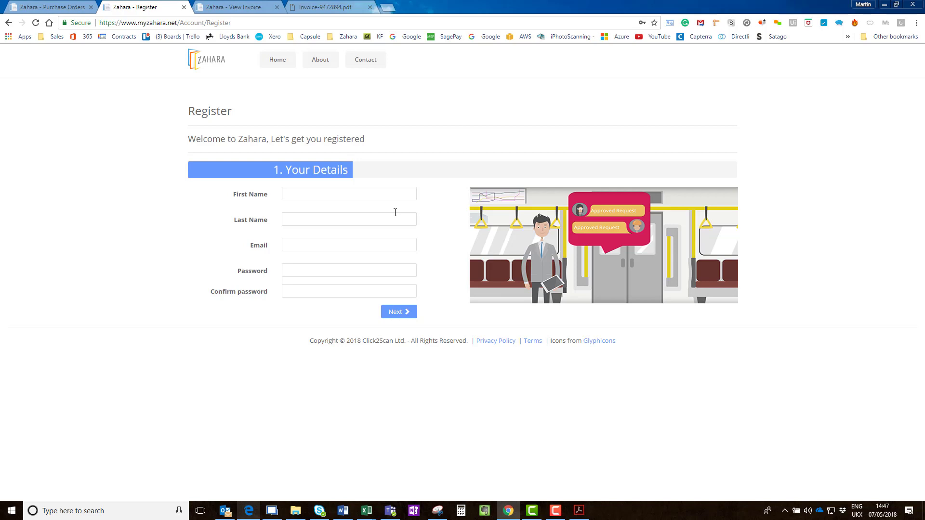
Step: Open the Help Guide from the invoice page and browse the knowledge base's article categories and tutorial videos
left_click(234, 6)
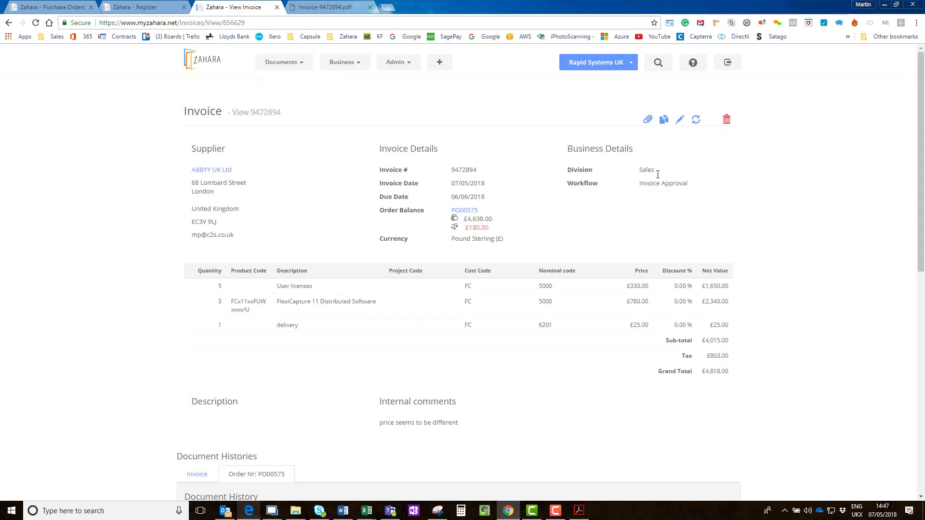
left_click(692, 63)
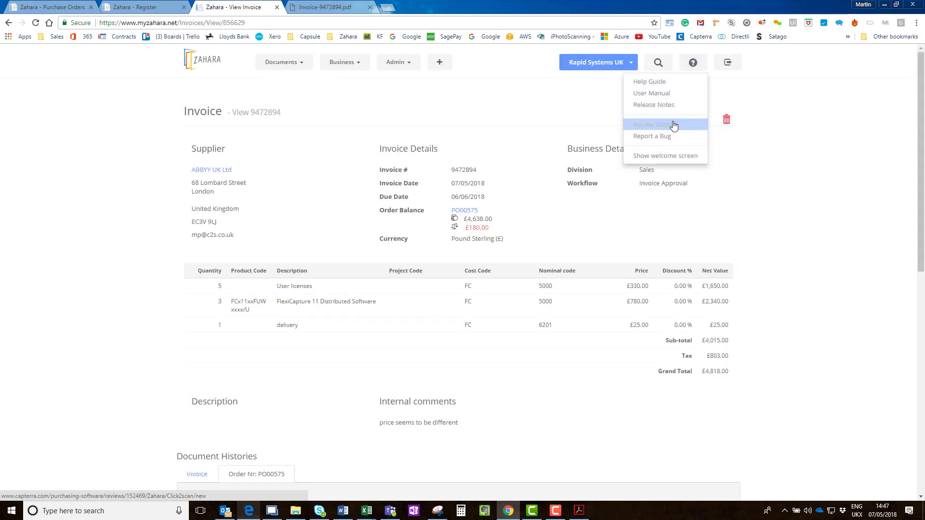
left_click(663, 82)
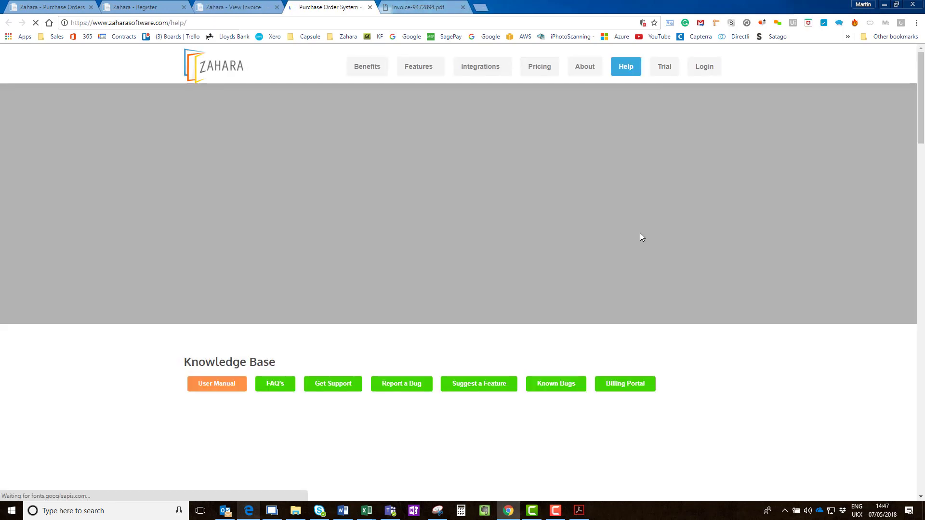
scroll(639, 258, "down", 4)
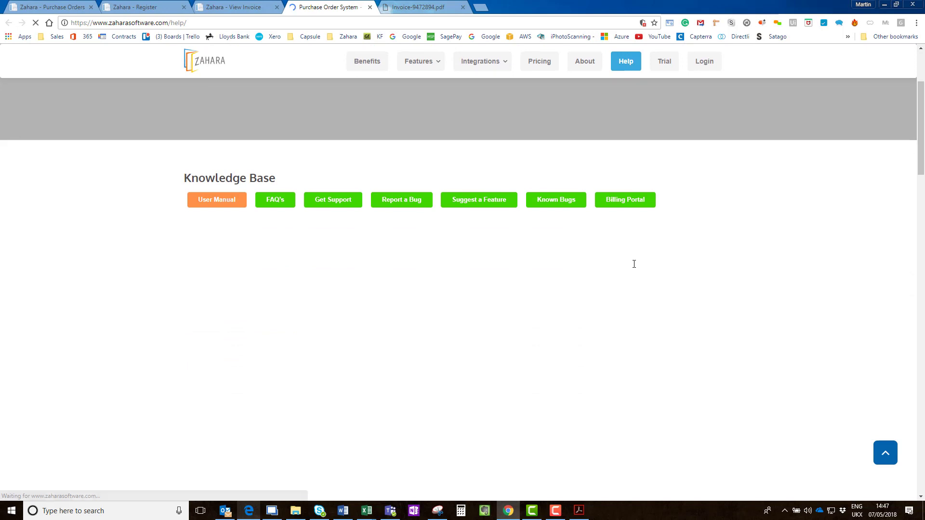
scroll(634, 264, "down", 9)
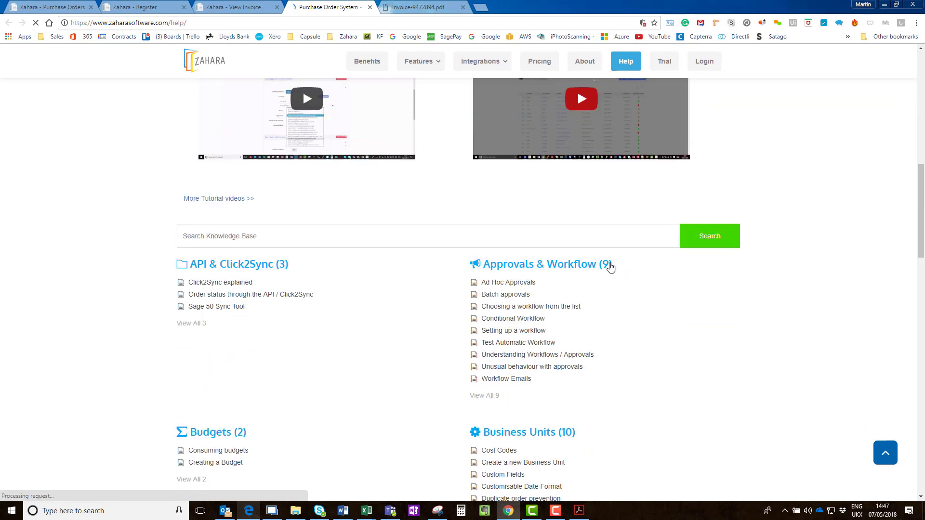
scroll(445, 347, "down", 10)
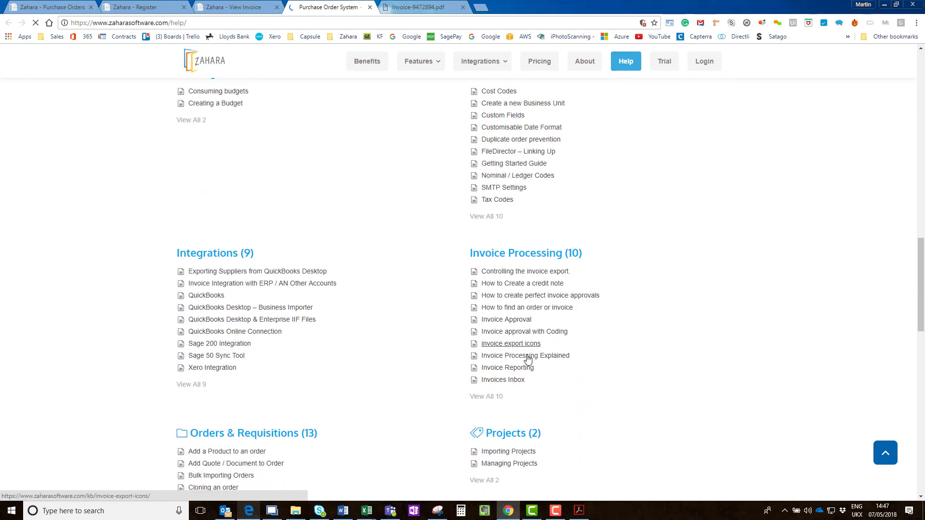
scroll(529, 359, "down", 2)
scroll(530, 357, "up", 13)
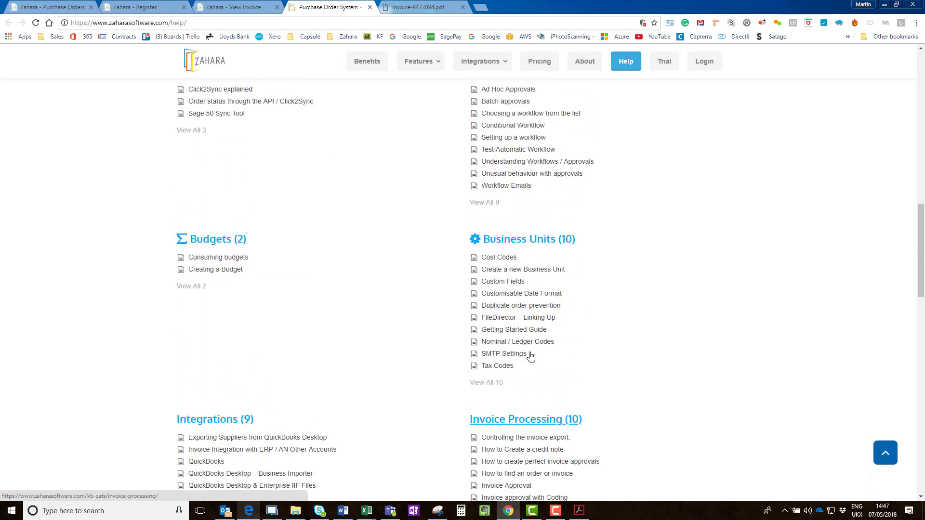
scroll(530, 354, "up", 7)
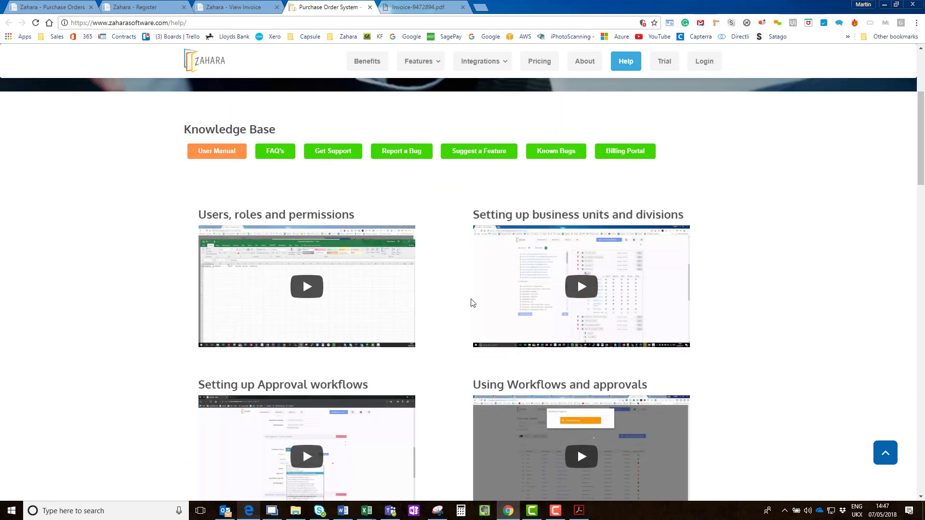
scroll(481, 308, "down", 3)
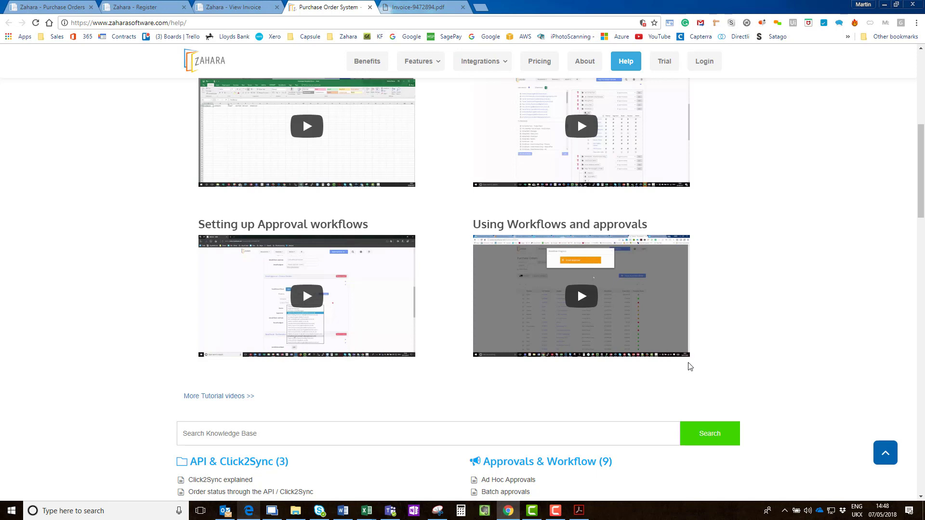
scroll(689, 367, "up", 3)
scroll(674, 346, "up", 3)
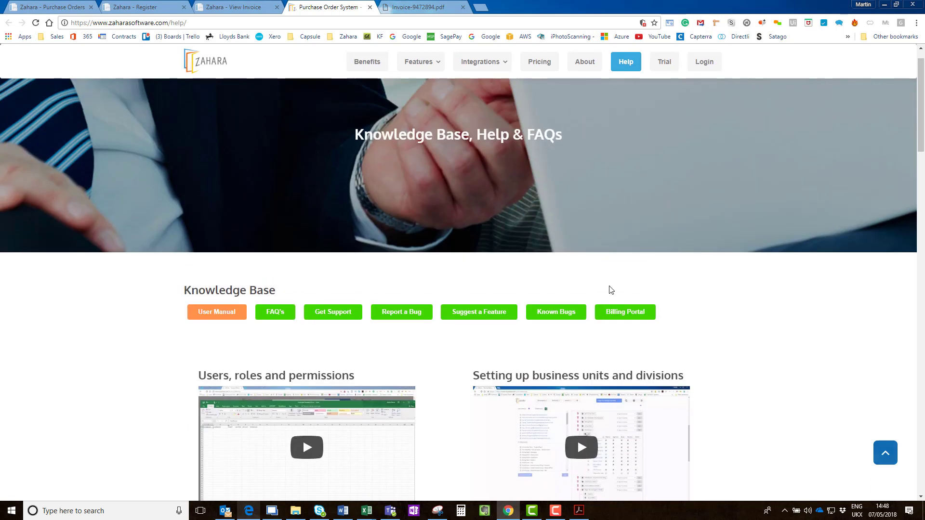
Step: Open the Zahara website's pricing page and examine the edition plans, their limits and the add-on prices
left_click(541, 68)
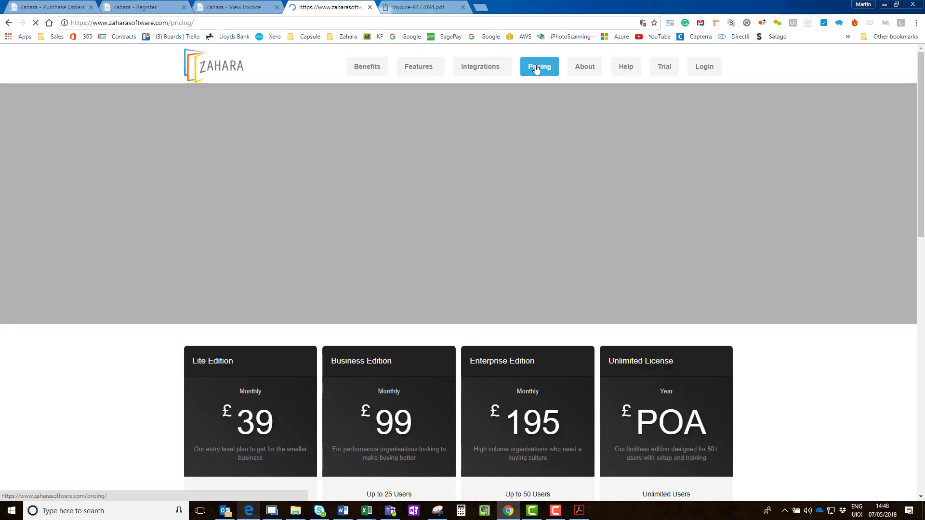
scroll(509, 288, "down", 4)
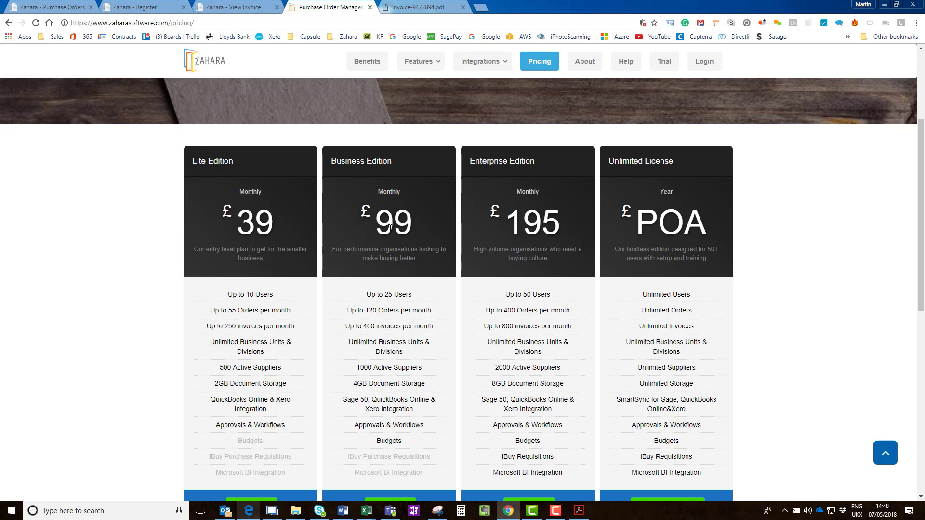
scroll(528, 274, "down", 7)
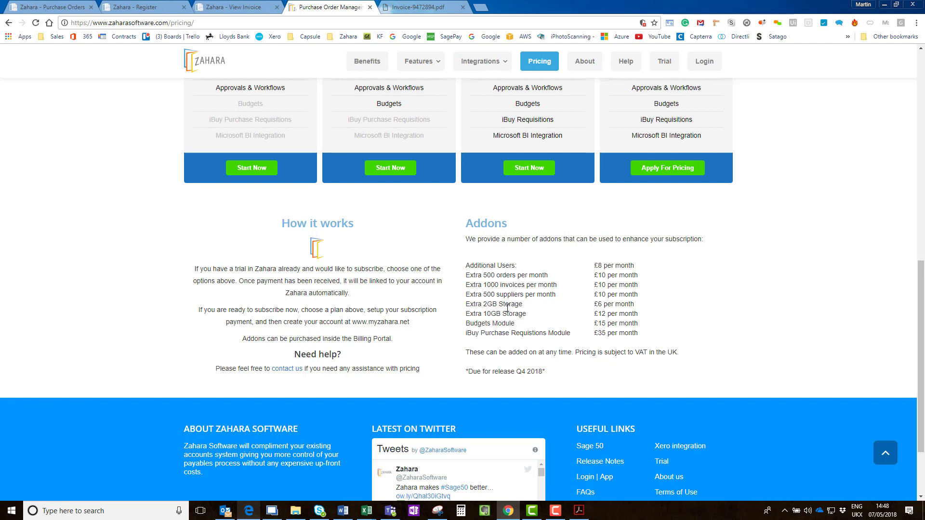
scroll(512, 308, "up", 12)
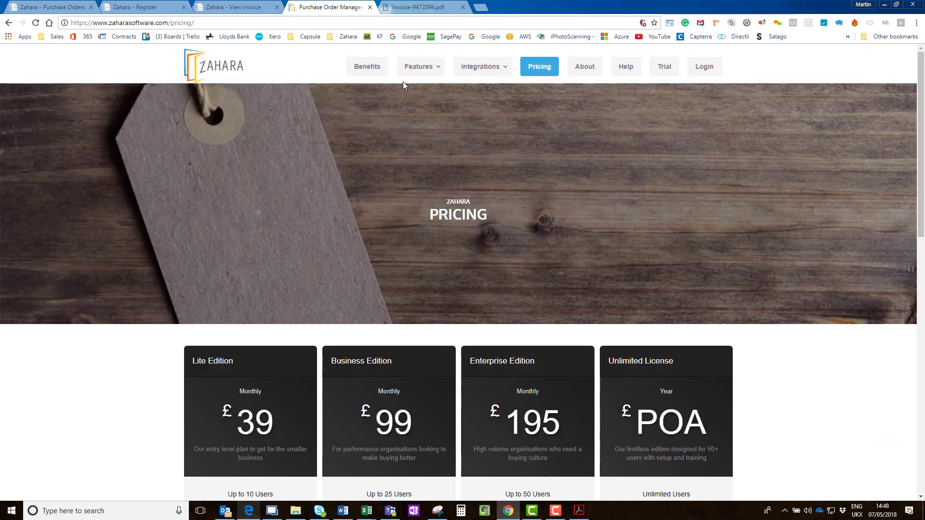
mouse_move(418, 70)
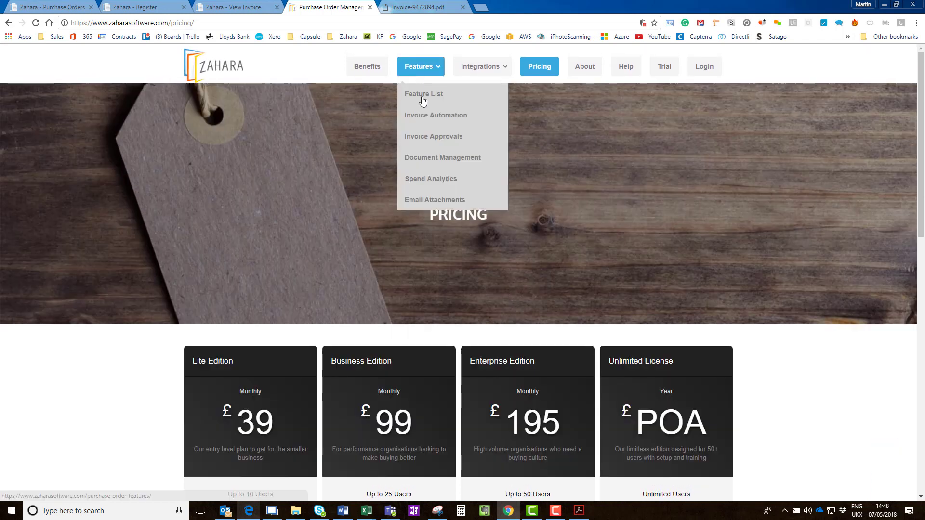